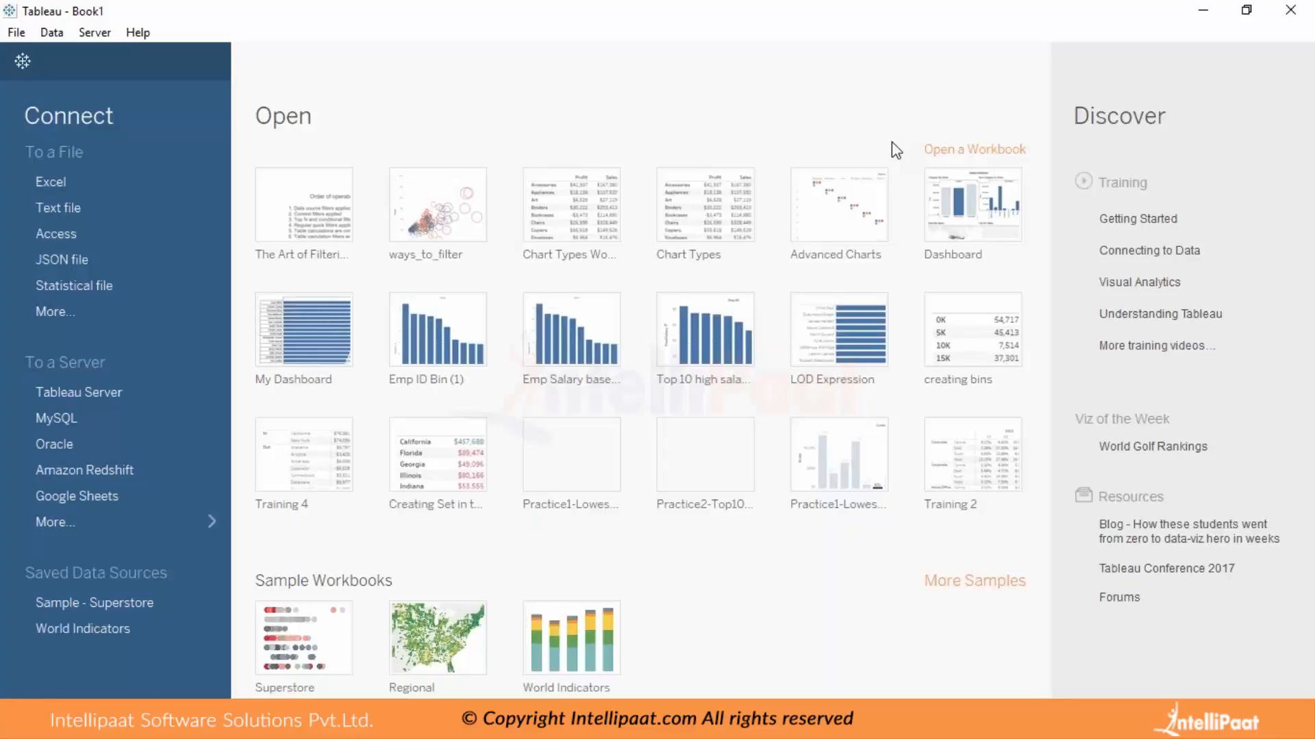
Connect to the saved Sample - Superstore data source and build a bar chart with Sub-Category on rows and Profit on columns.
left_click(101, 602)
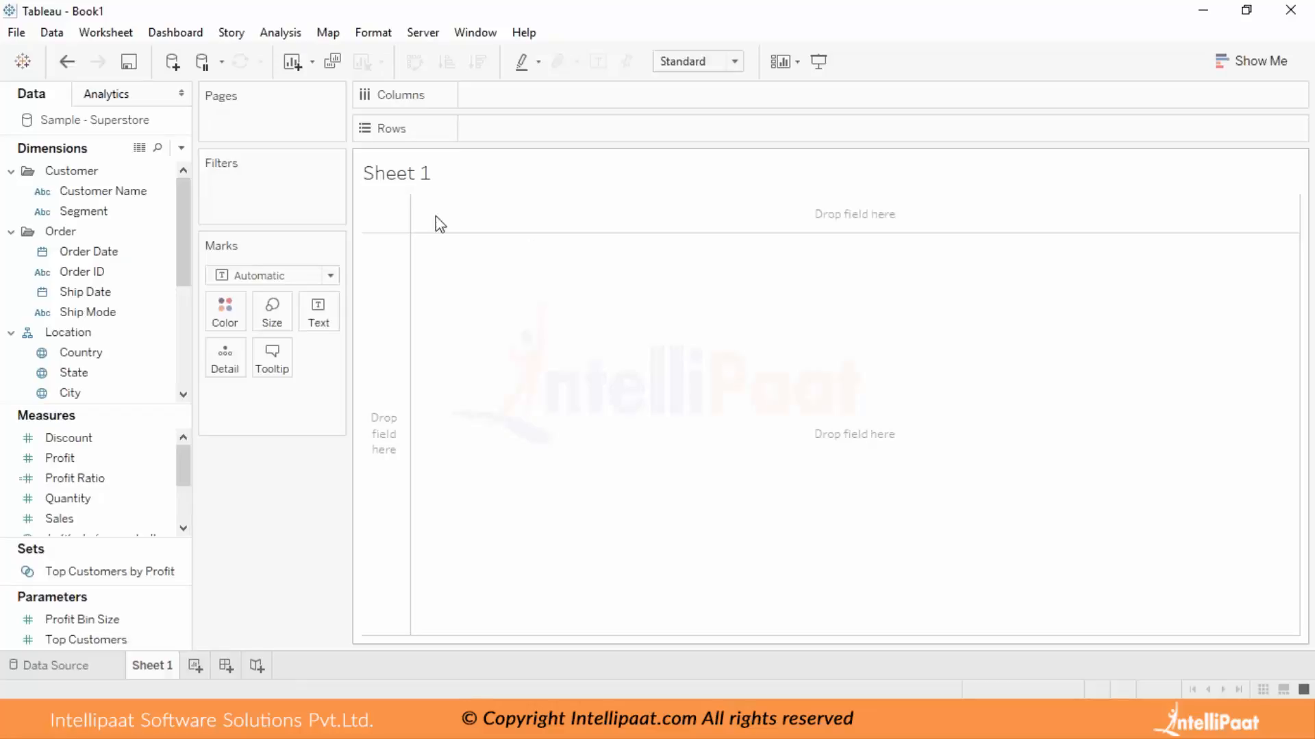
left_click(130, 312)
left_click(139, 293)
scroll(138, 291, "down", 1)
scroll(141, 292, "up", 1)
scroll(139, 286, "down", 2)
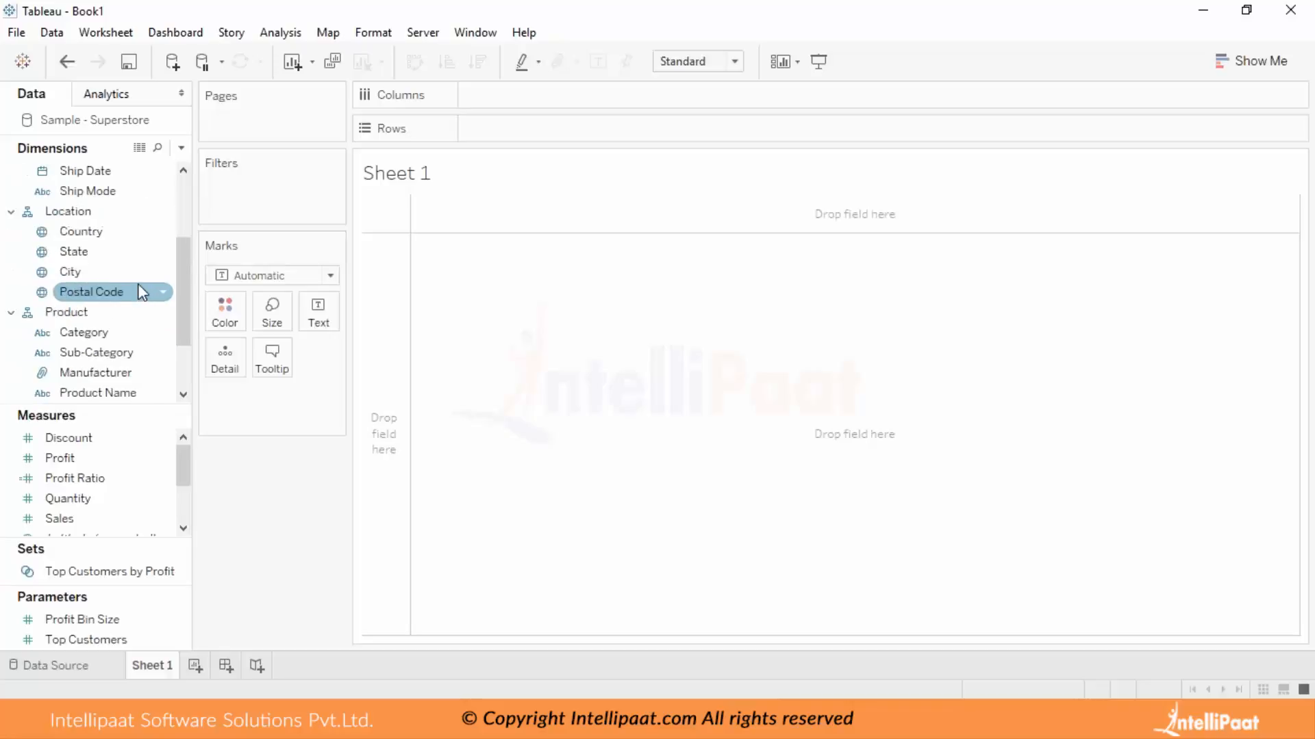
left_click_drag(111, 356, 532, 128)
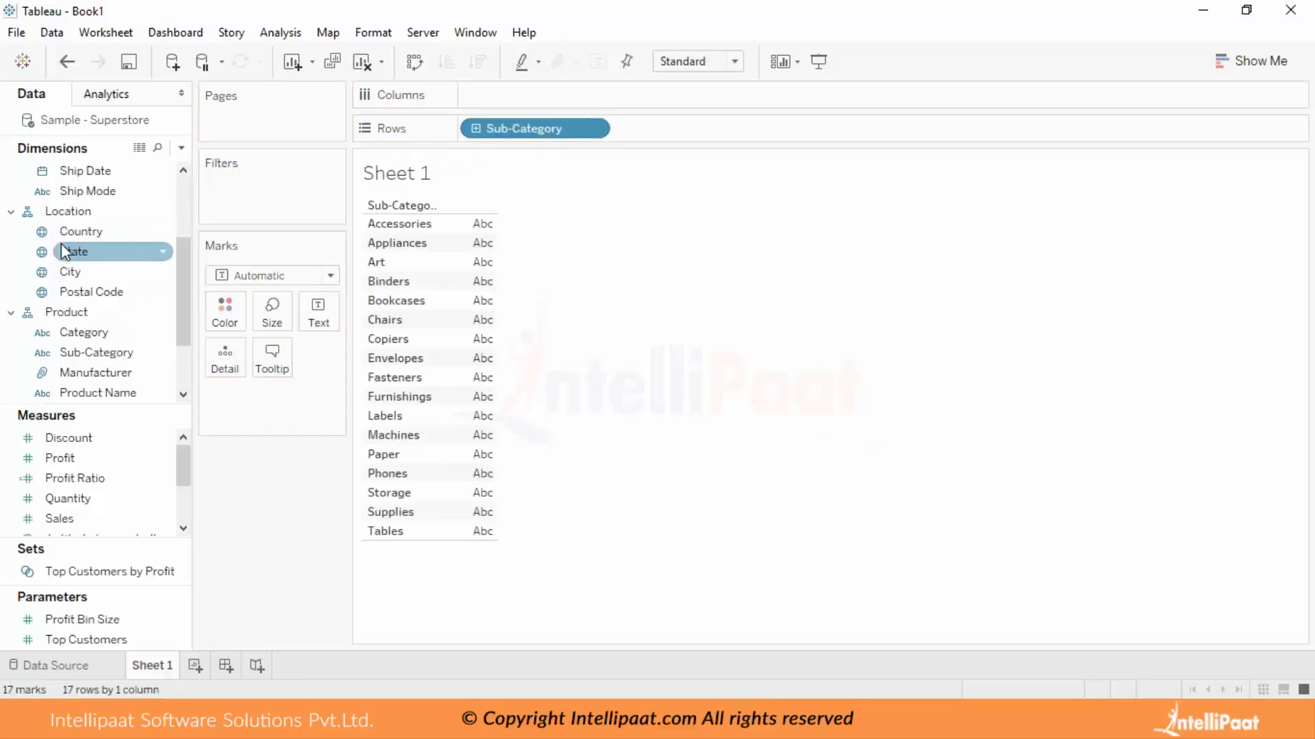
left_click_drag(100, 452, 517, 92)
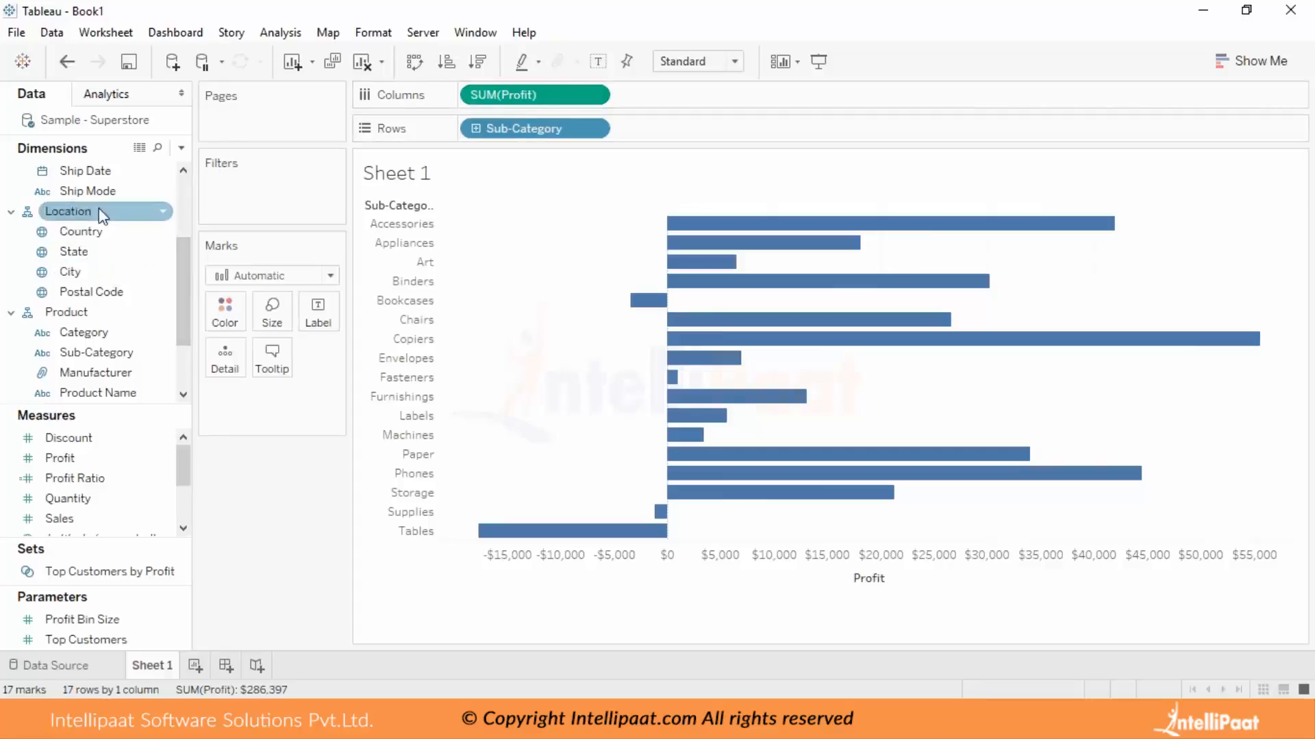
Add Ship Mode ahead of Sub-Category on rows and sort the sub-categories by Profit in descending order.
left_click_drag(103, 192, 656, 139)
left_click_drag(531, 135, 825, 127)
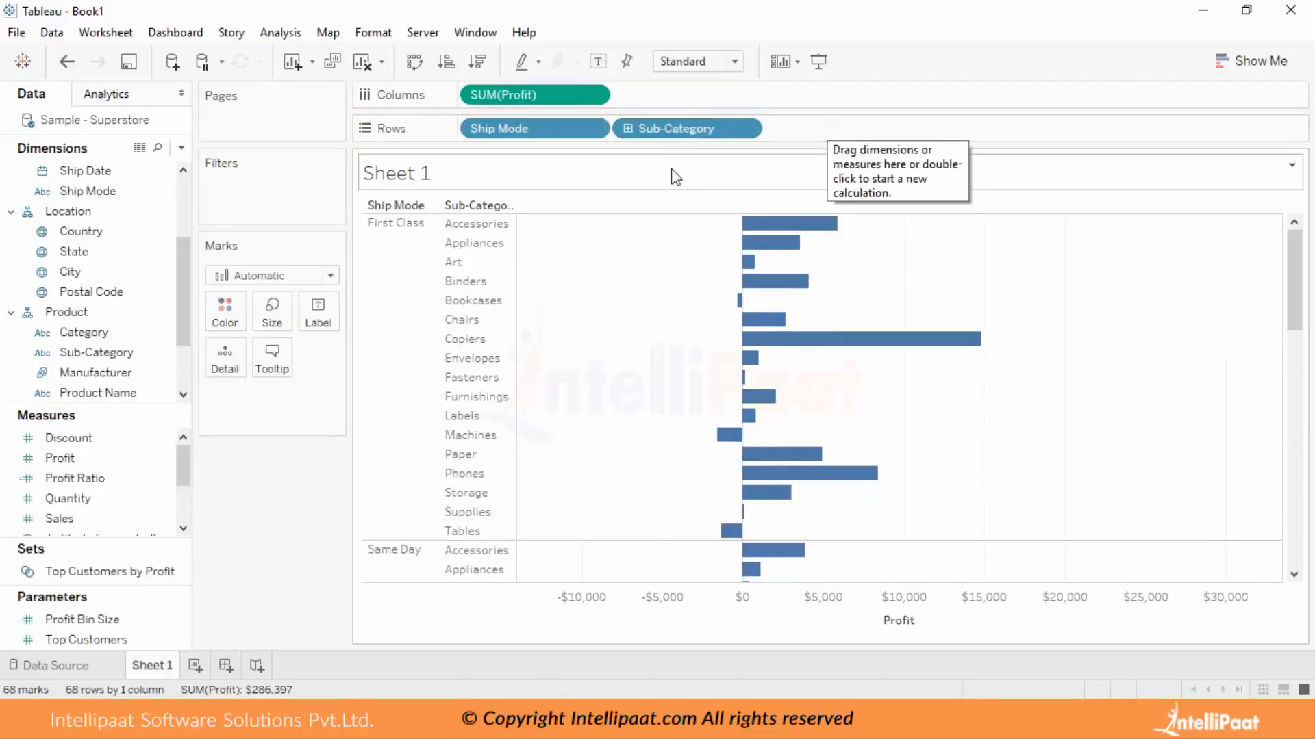
left_click(899, 205)
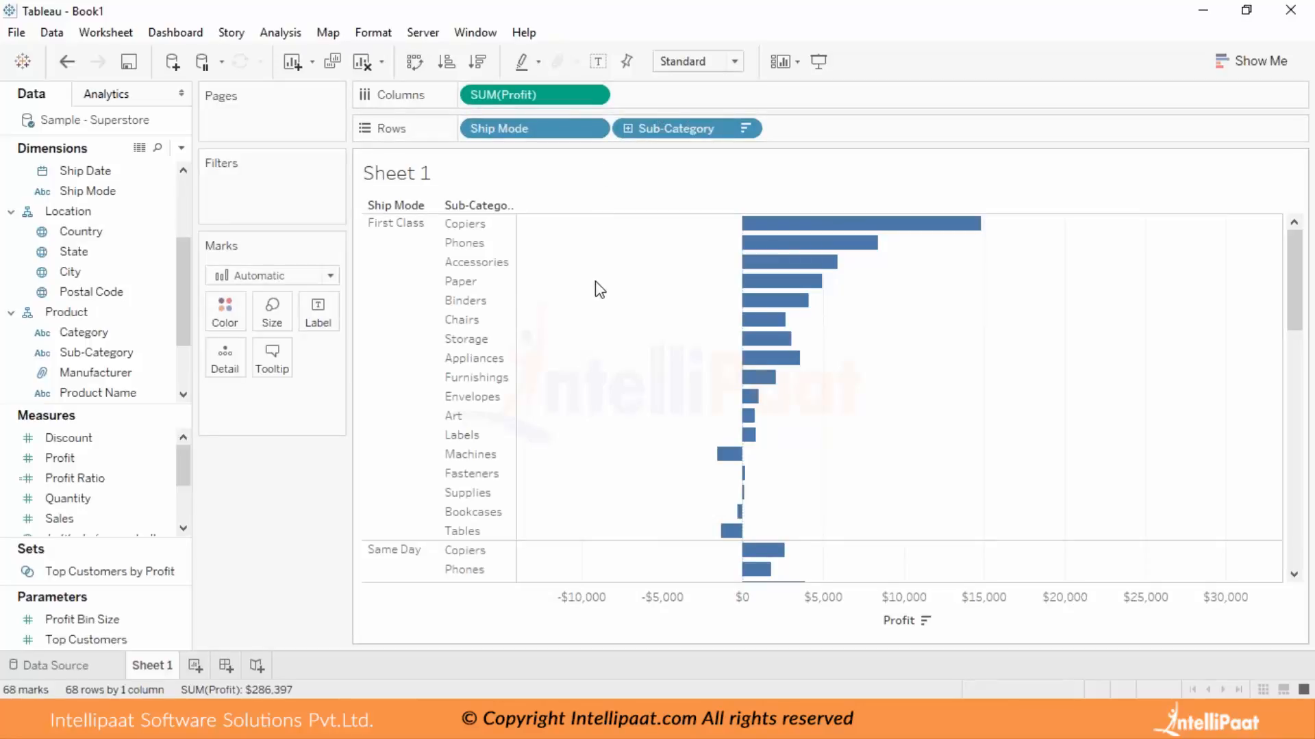
scroll(597, 291, "down", 4)
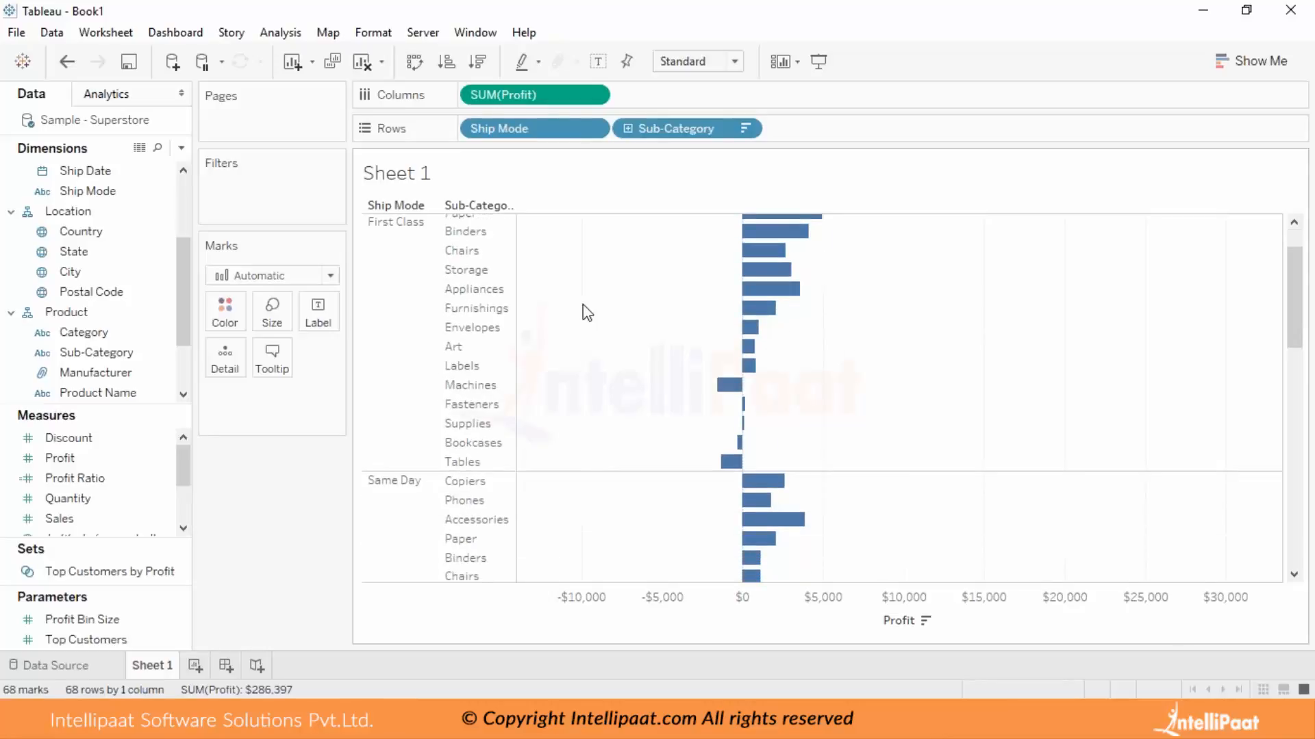
scroll(583, 276, "up", 4)
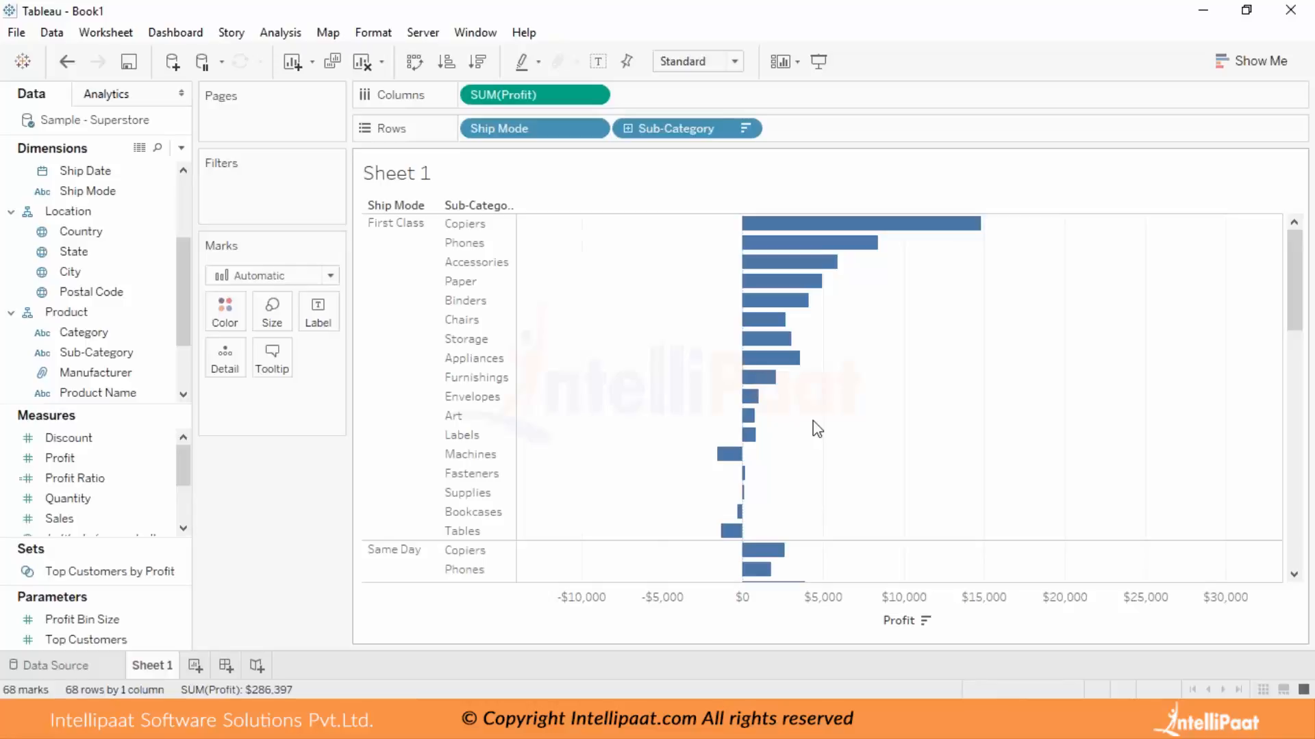
Add the Sub-Category dimension as a filter on the sheet, opening its filter settings.
left_click_drag(91, 292, 224, 177)
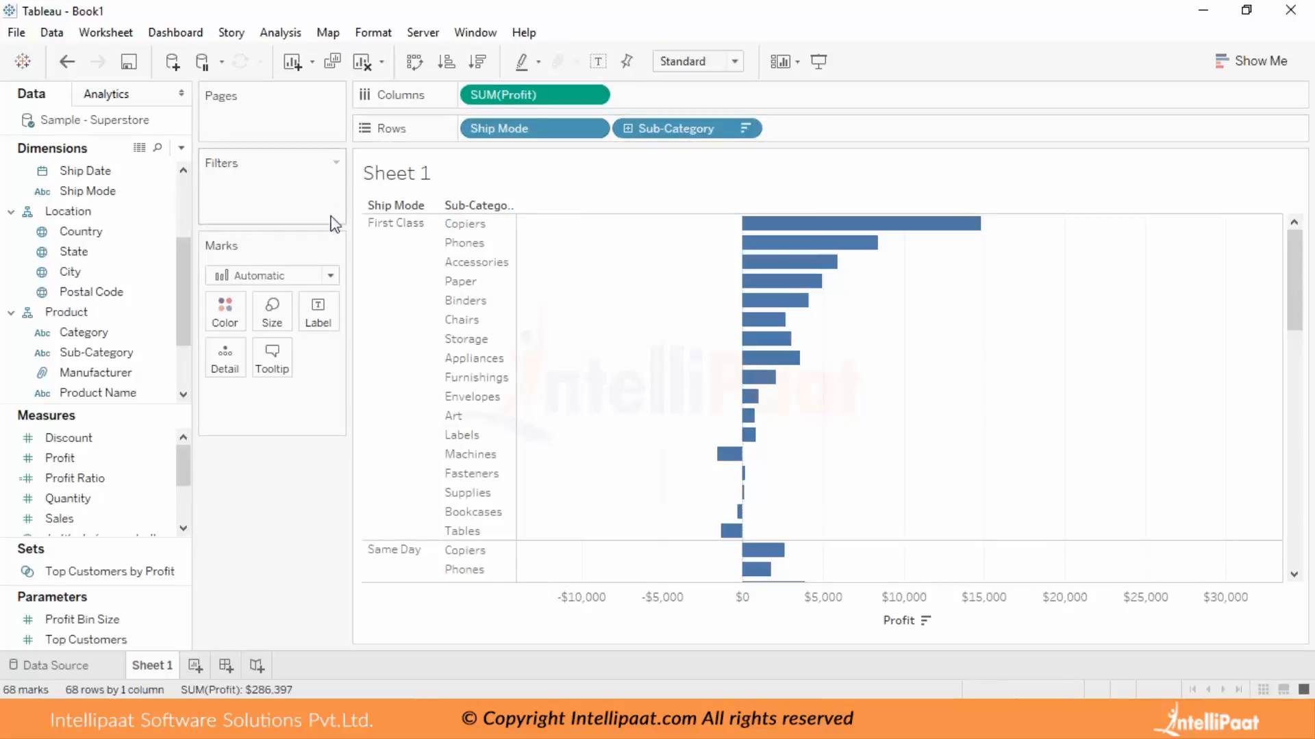
left_click(108, 355)
left_click_drag(95, 358, 263, 207)
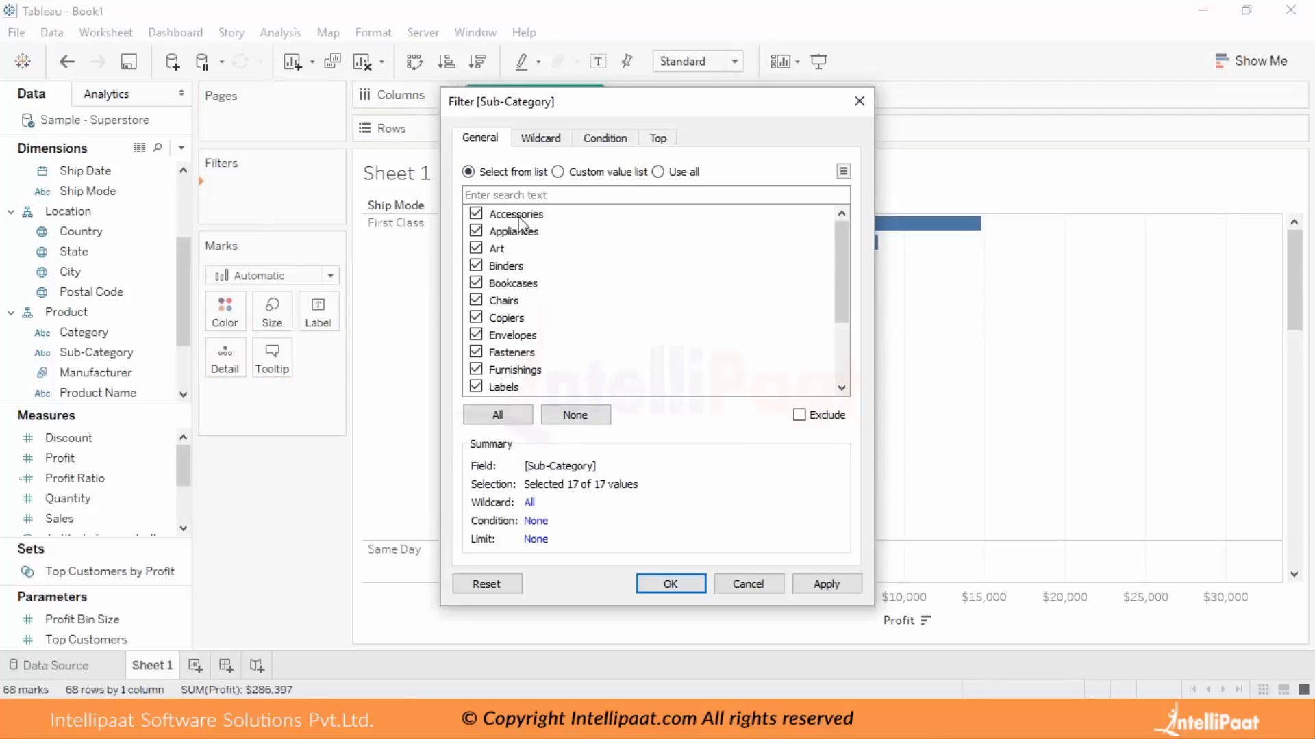
mouse_move(840, 248)
left_mouse_down()
mouse_move(843, 307)
mouse_move(842, 227)
left_mouse_up()
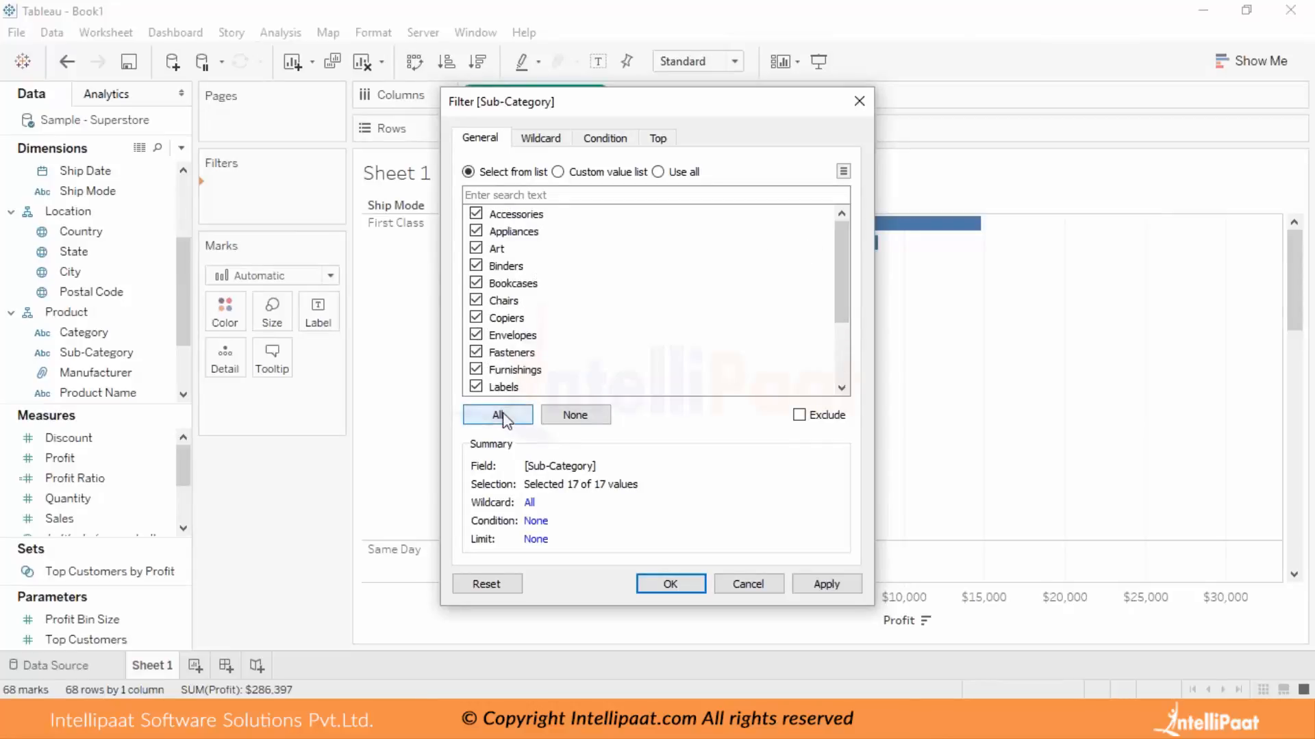
Try including only Art, Chairs and Envelopes in the Sub-Category filter, and reselect all values.
left_click(548, 419)
left_click(480, 248)
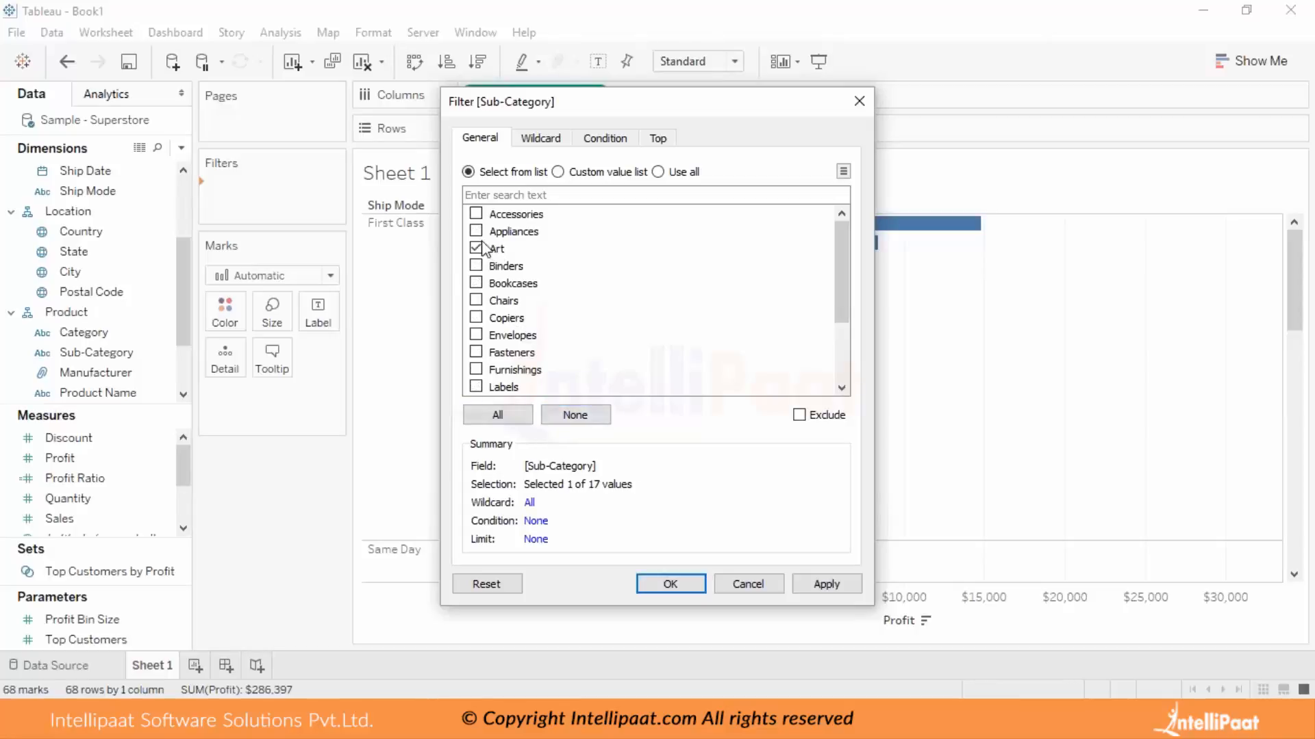
left_click(476, 300)
left_click(476, 334)
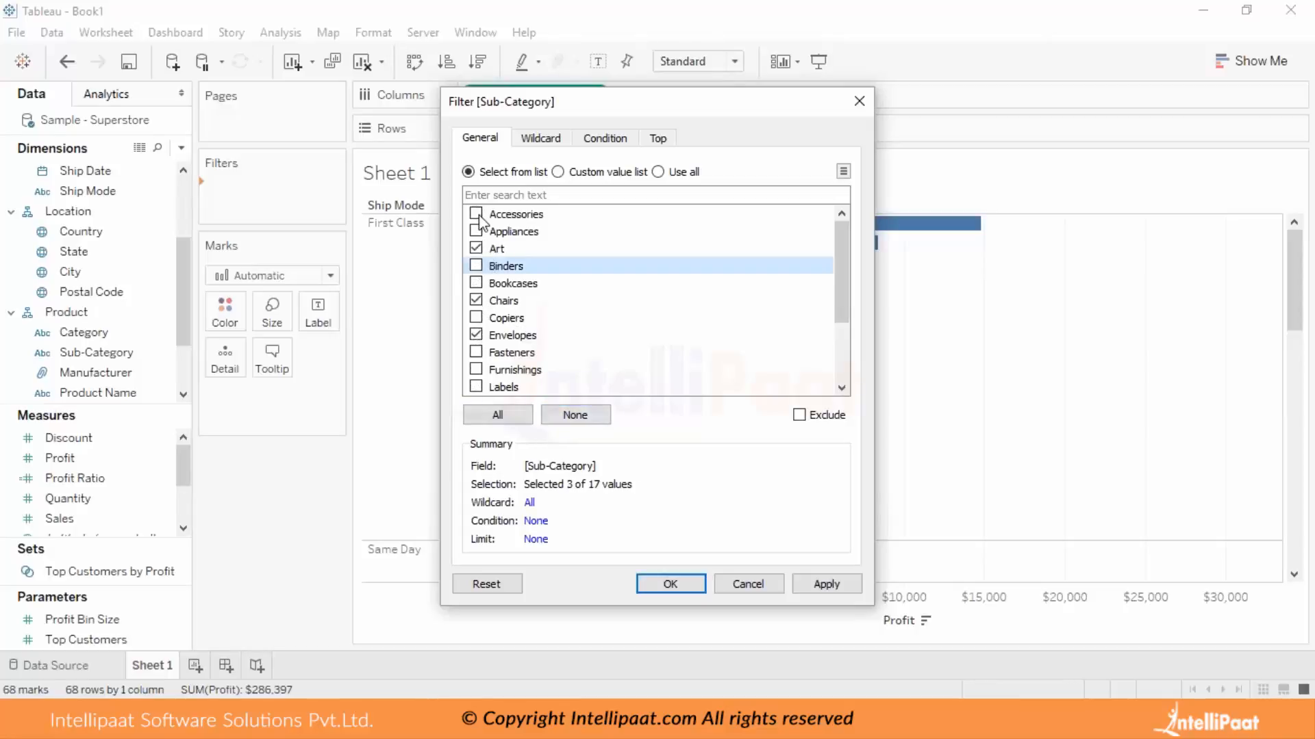
left_click(494, 417)
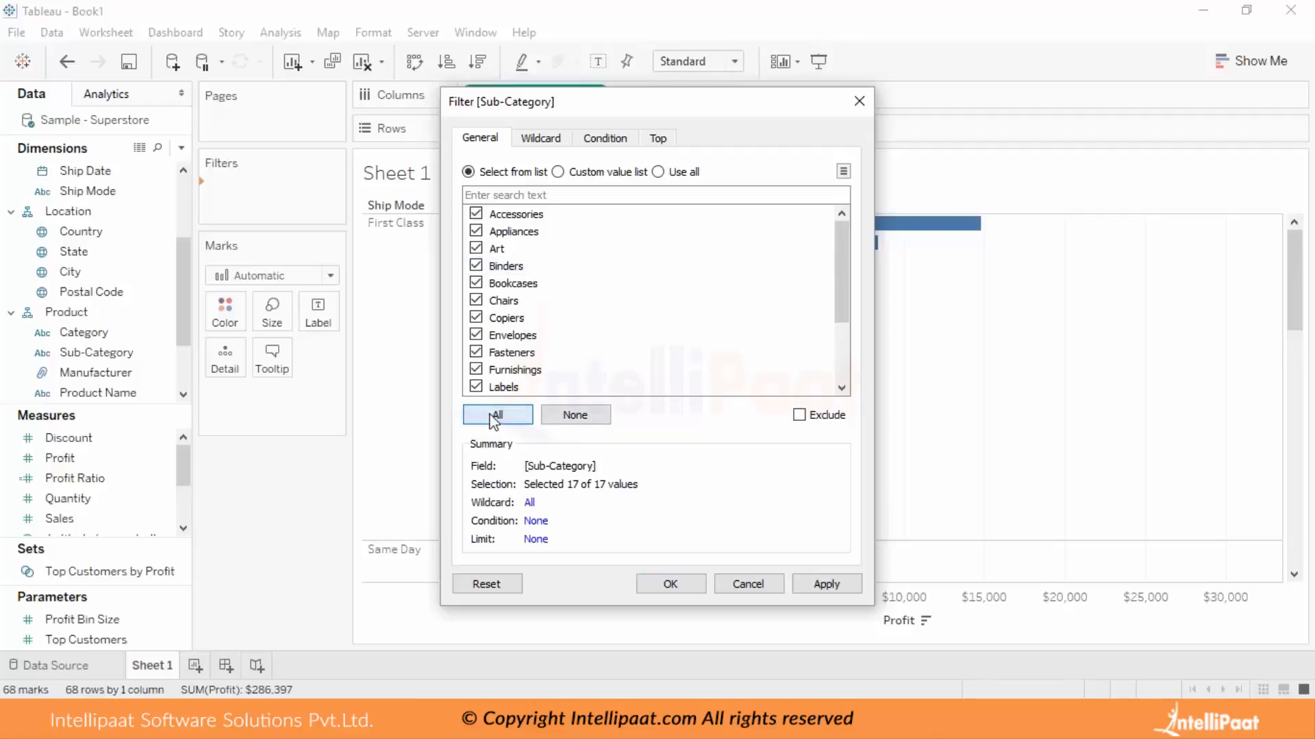
Try excluding Appliances, Bookcases and Copiers in the Sub-Category filter, and return to including all values.
left_click(799, 416)
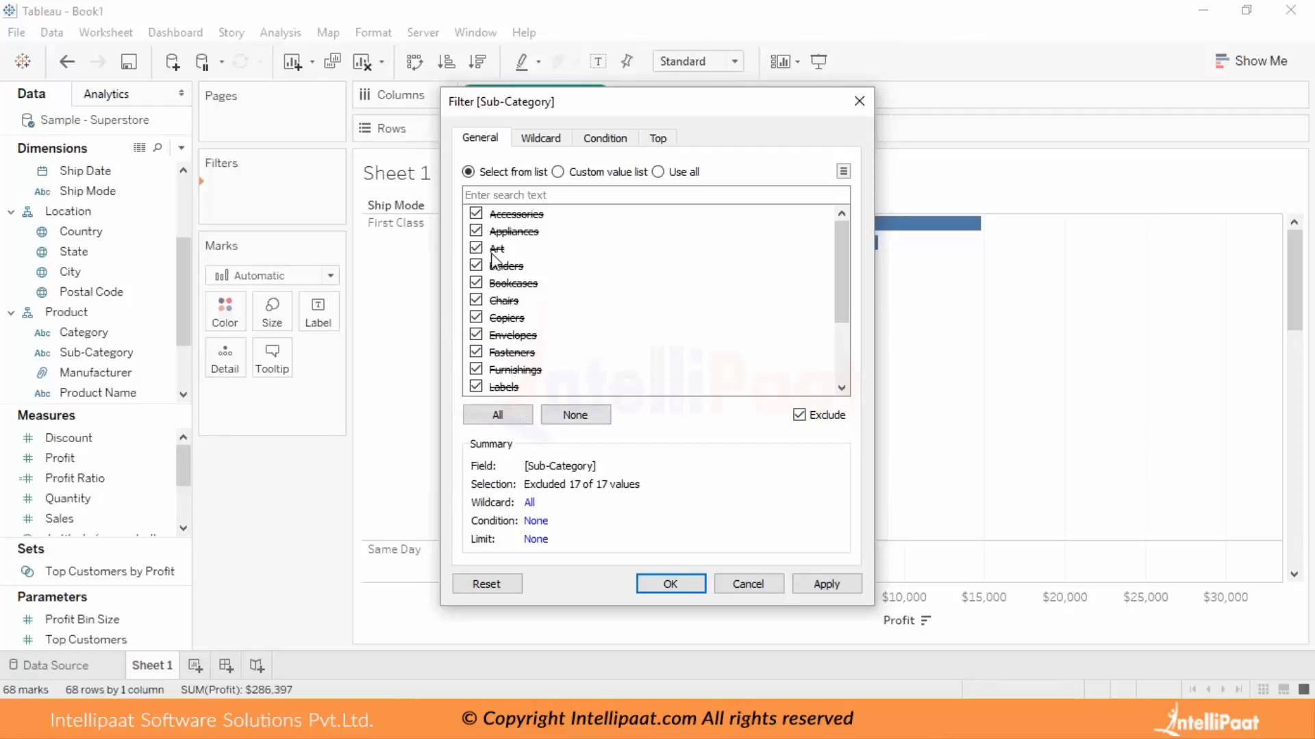
left_click(551, 416)
left_click(476, 233)
left_click(476, 283)
left_click(476, 317)
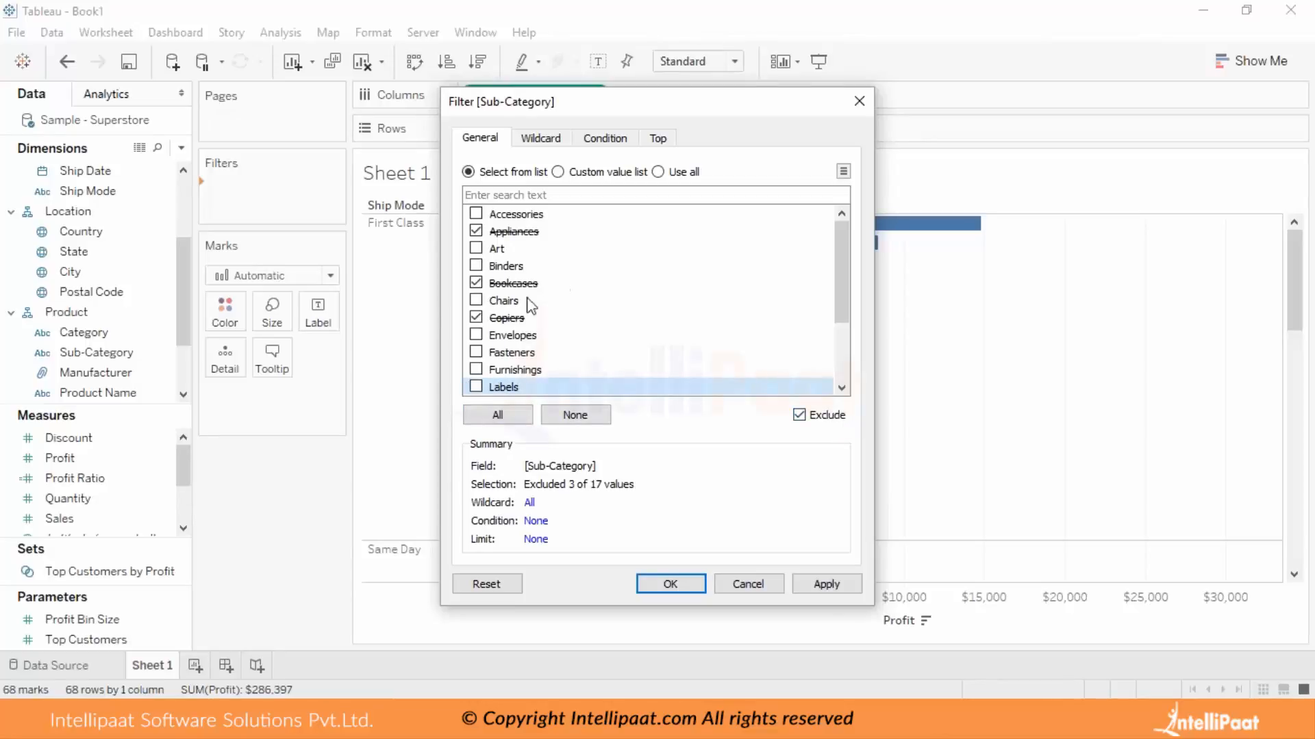
left_click(799, 415)
left_click(476, 213)
left_click(498, 415)
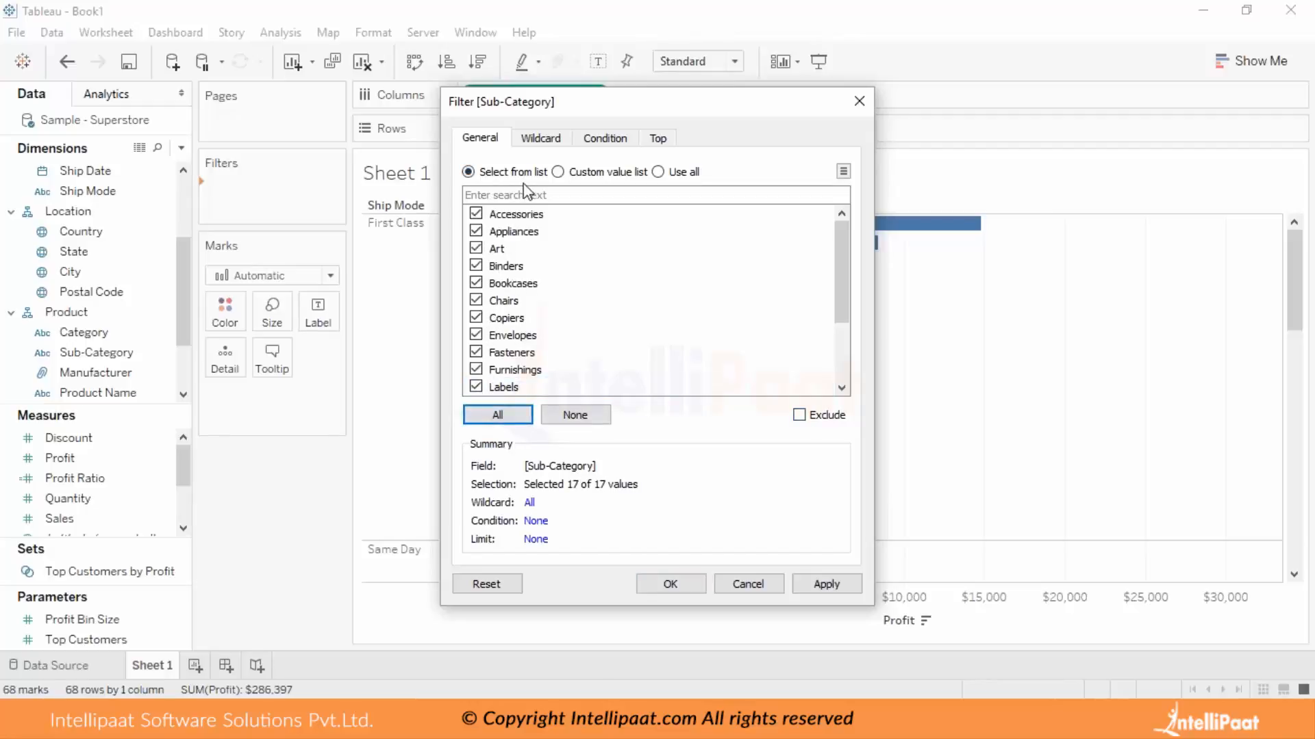
Try a custom value list in the Sub-Category filter by searching for "a", and return to selecting from the list.
left_click(558, 172)
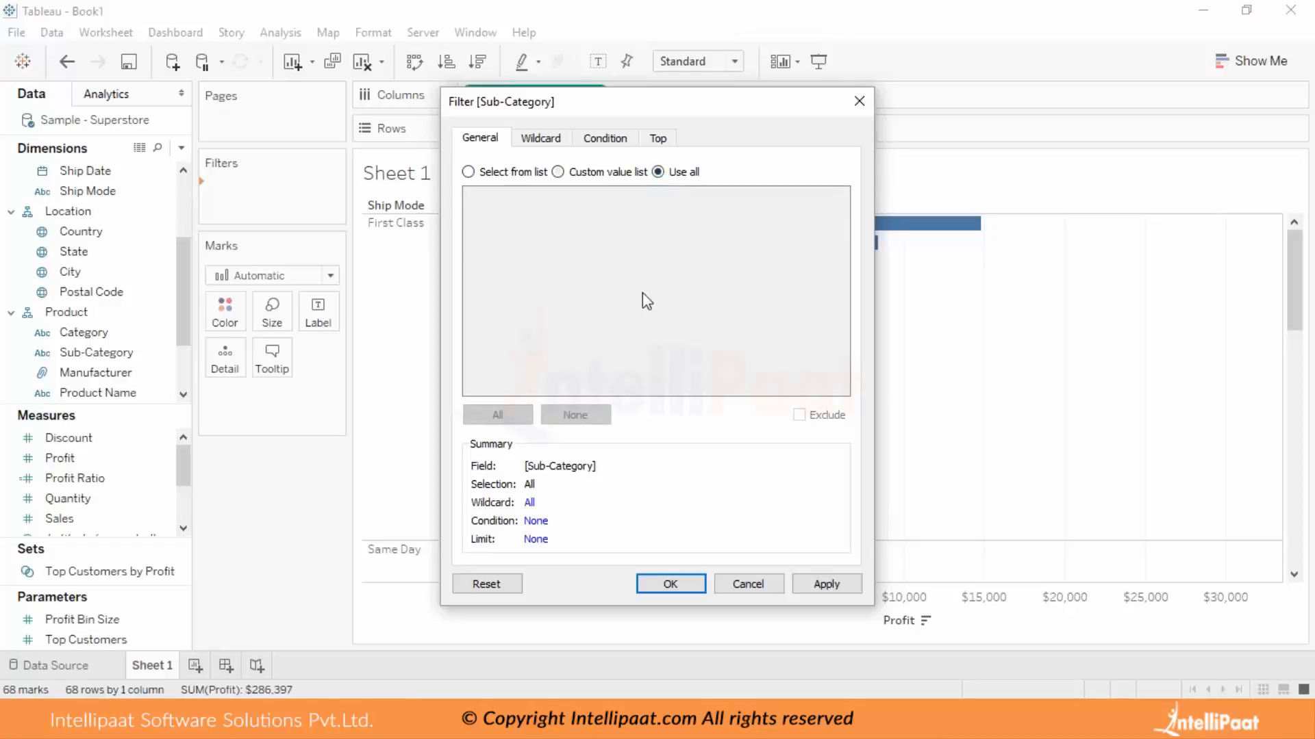
left_click(558, 173)
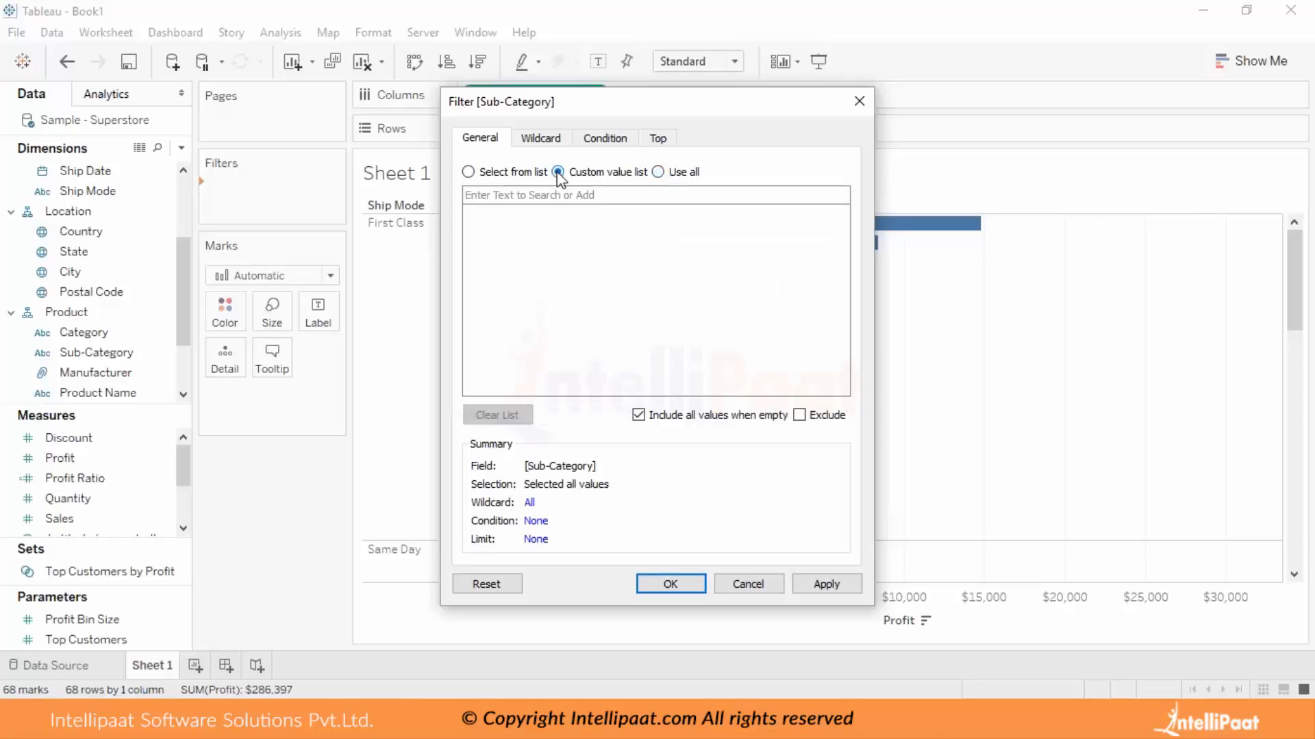
left_click(530, 196)
type("a")
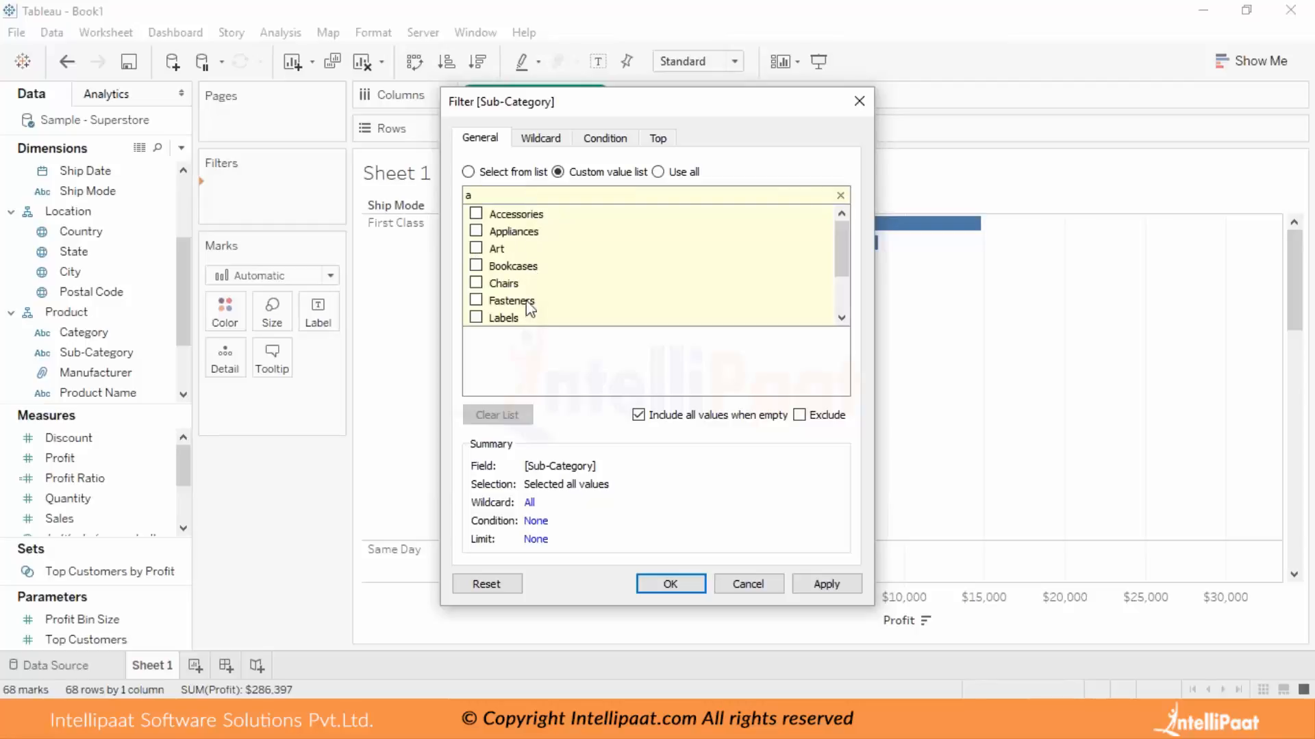
scroll(520, 282, "down", 2)
scroll(525, 285, "up", 2)
left_click(468, 172)
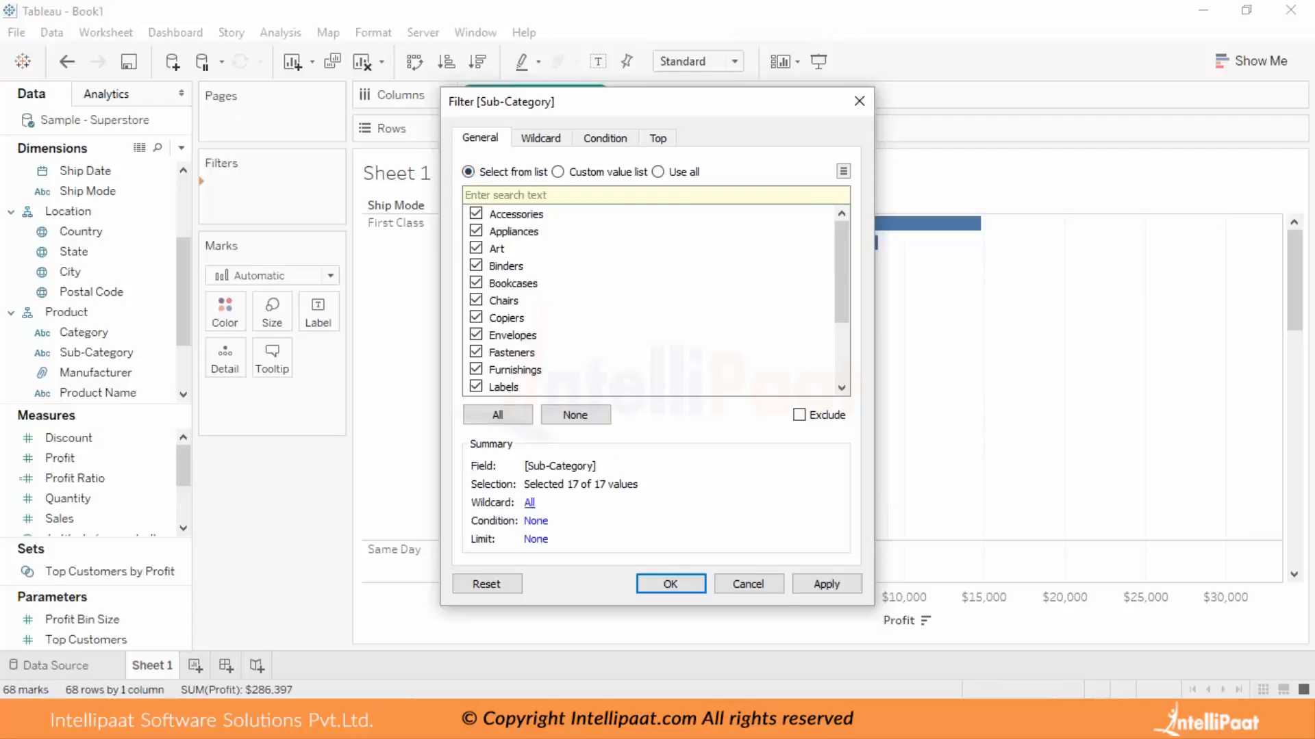
Accept the Sub-Category filter with all values included and show its interactive filter beside the chart.
left_click(696, 582)
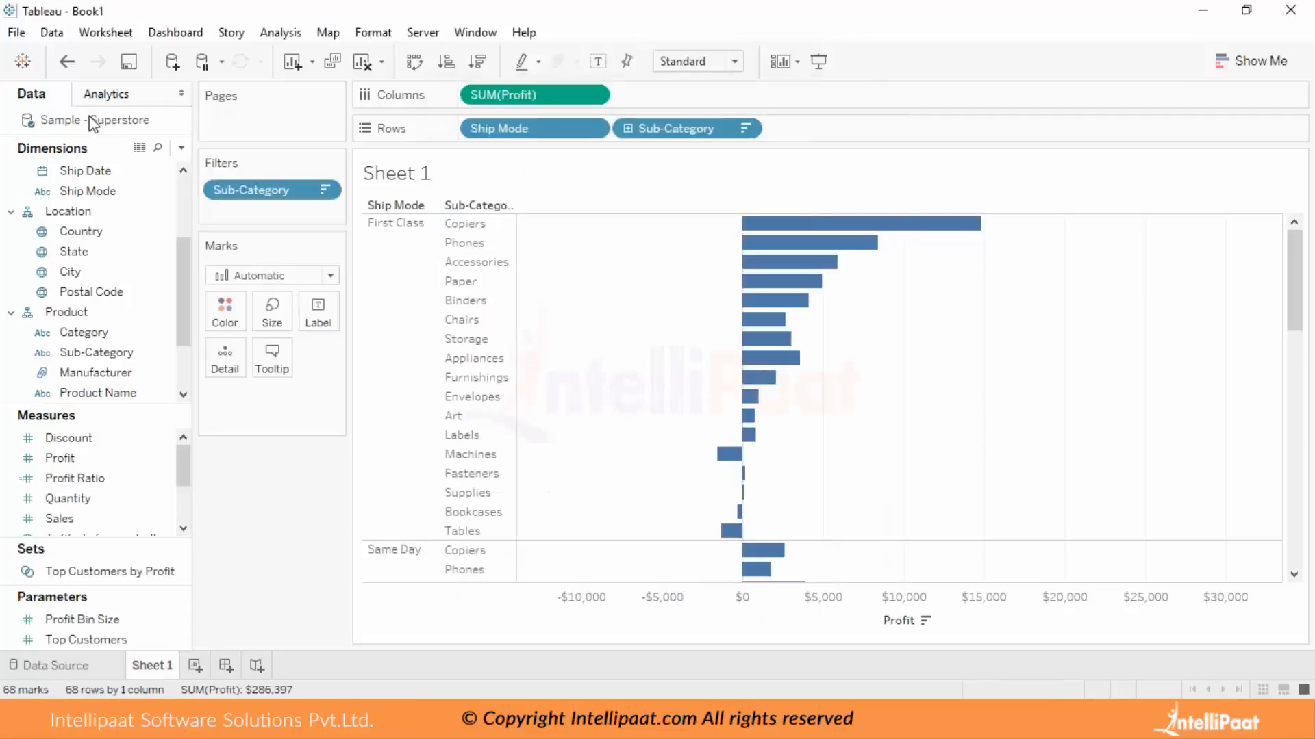
left_click(325, 192)
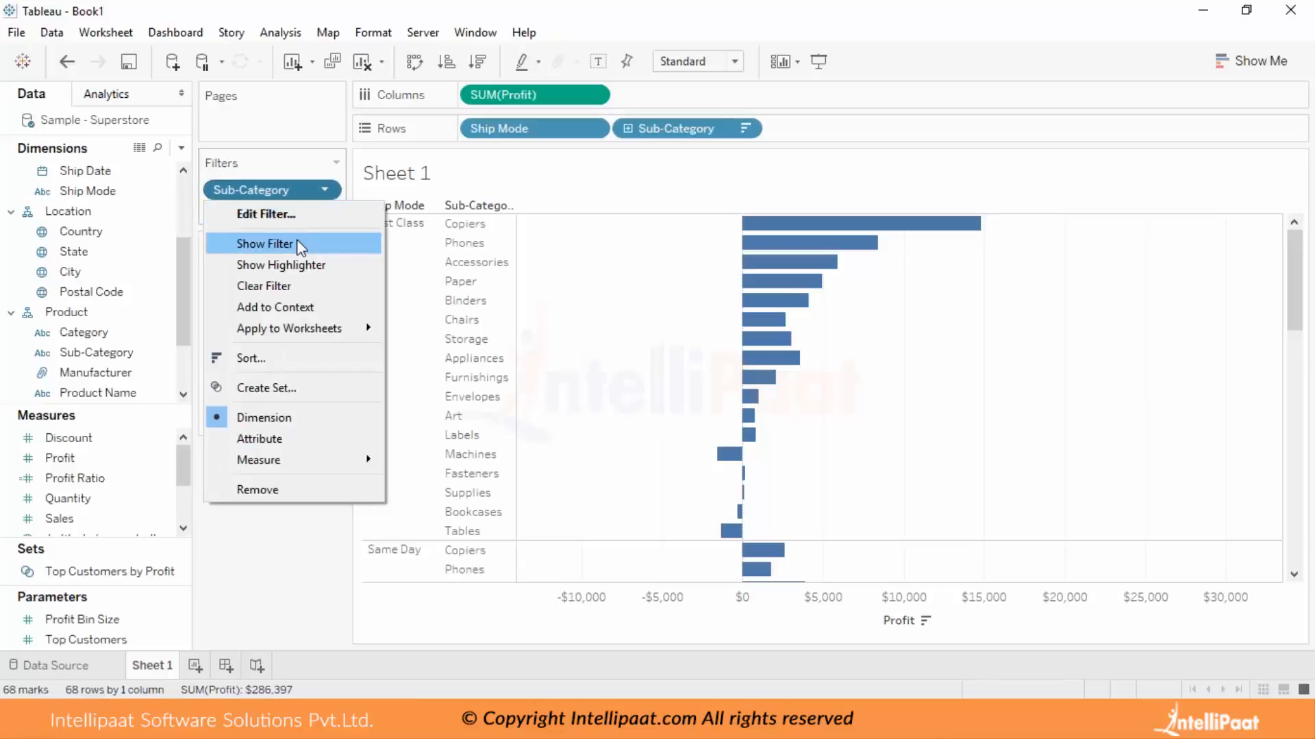
left_click(300, 241)
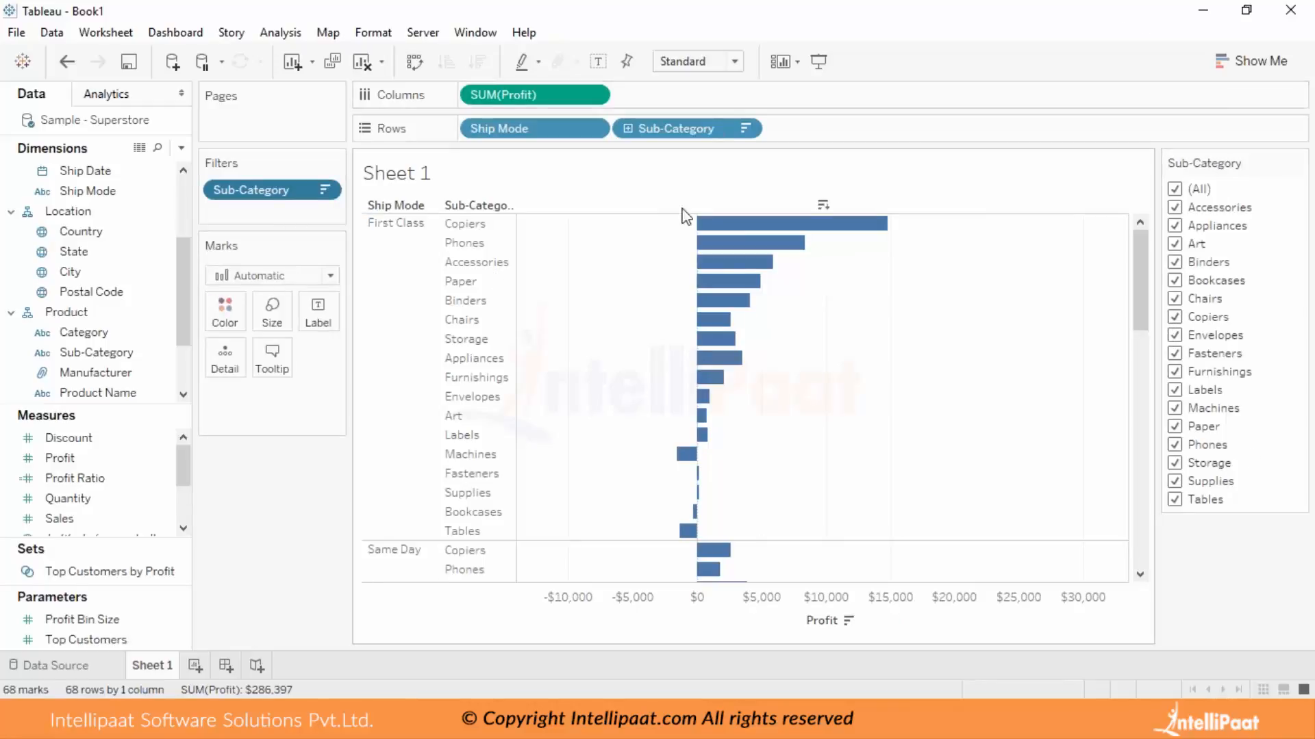
Limit the chart to Art, Bookcases, Copiers, Envelopes, Fasteners, Labels, Machines and Supplies using the shown Sub-Category filter.
left_click(1175, 189)
left_click(1174, 244)
left_click(1175, 280)
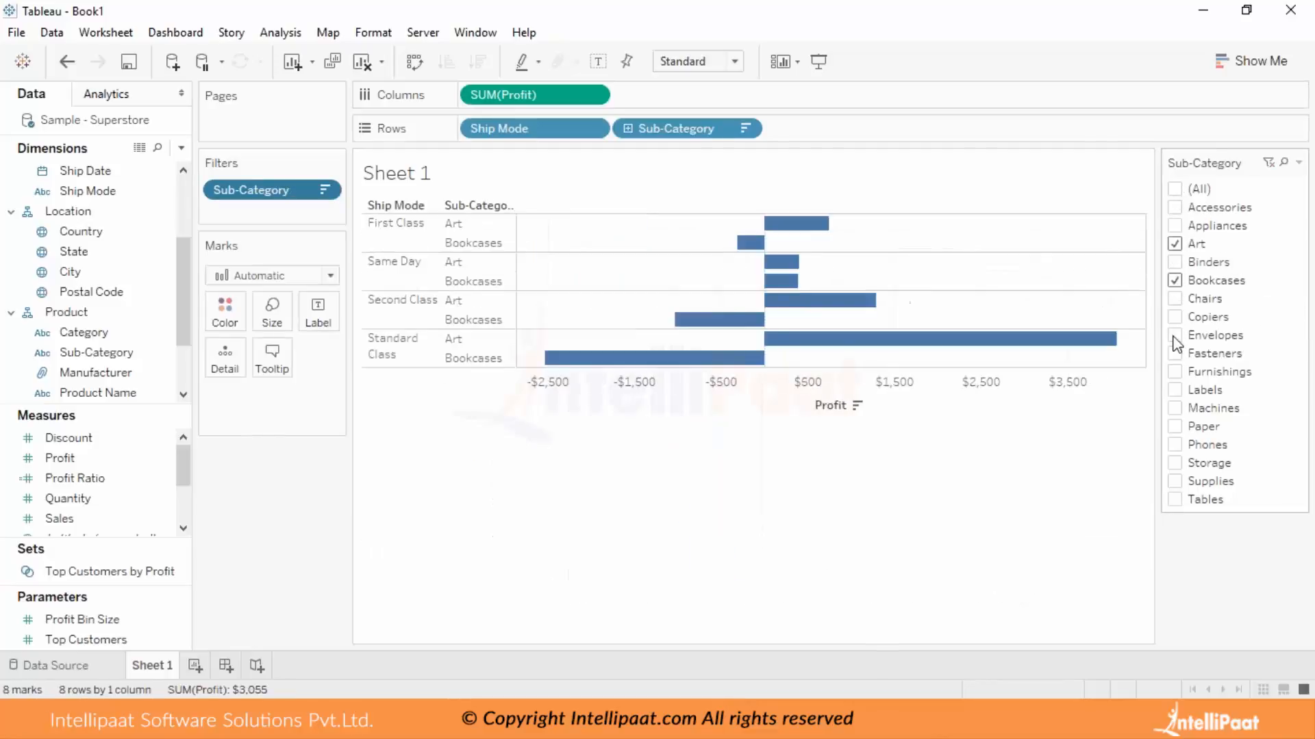
left_click(1175, 334)
left_click(1175, 409)
left_click(1175, 482)
left_click(1175, 390)
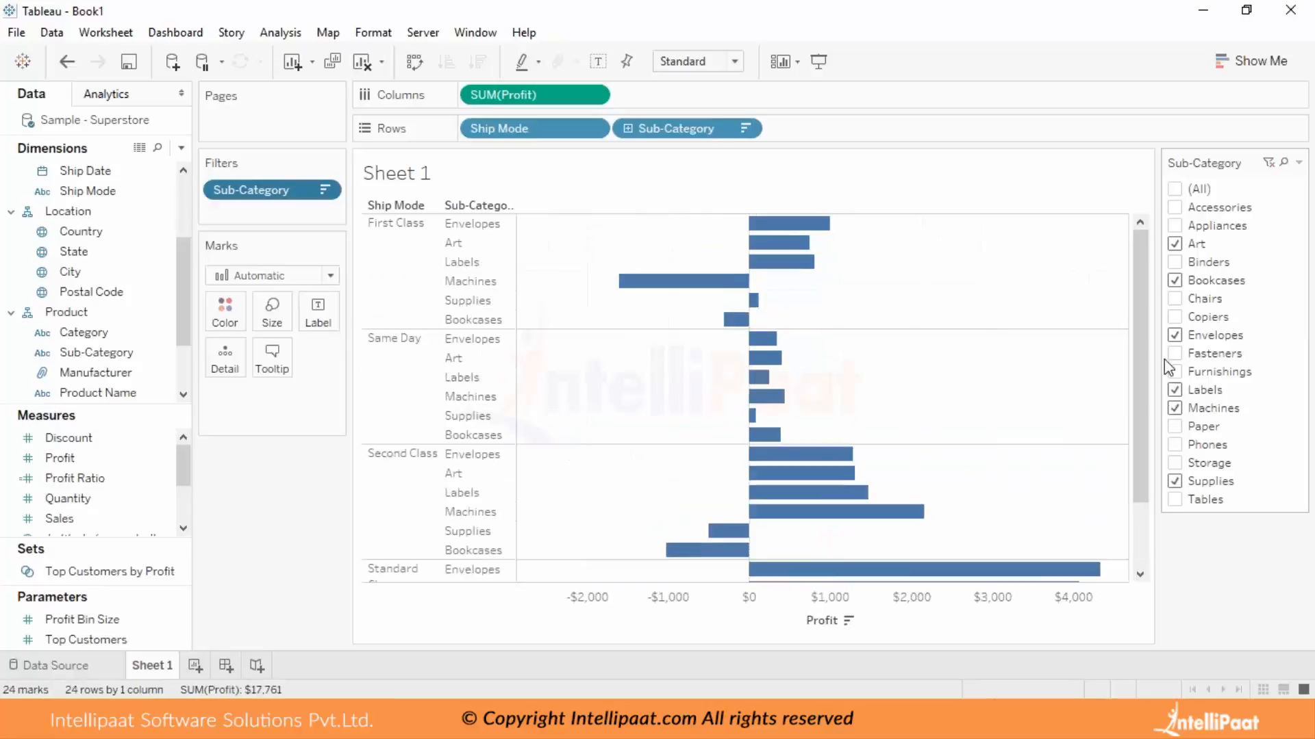
left_click(1175, 354)
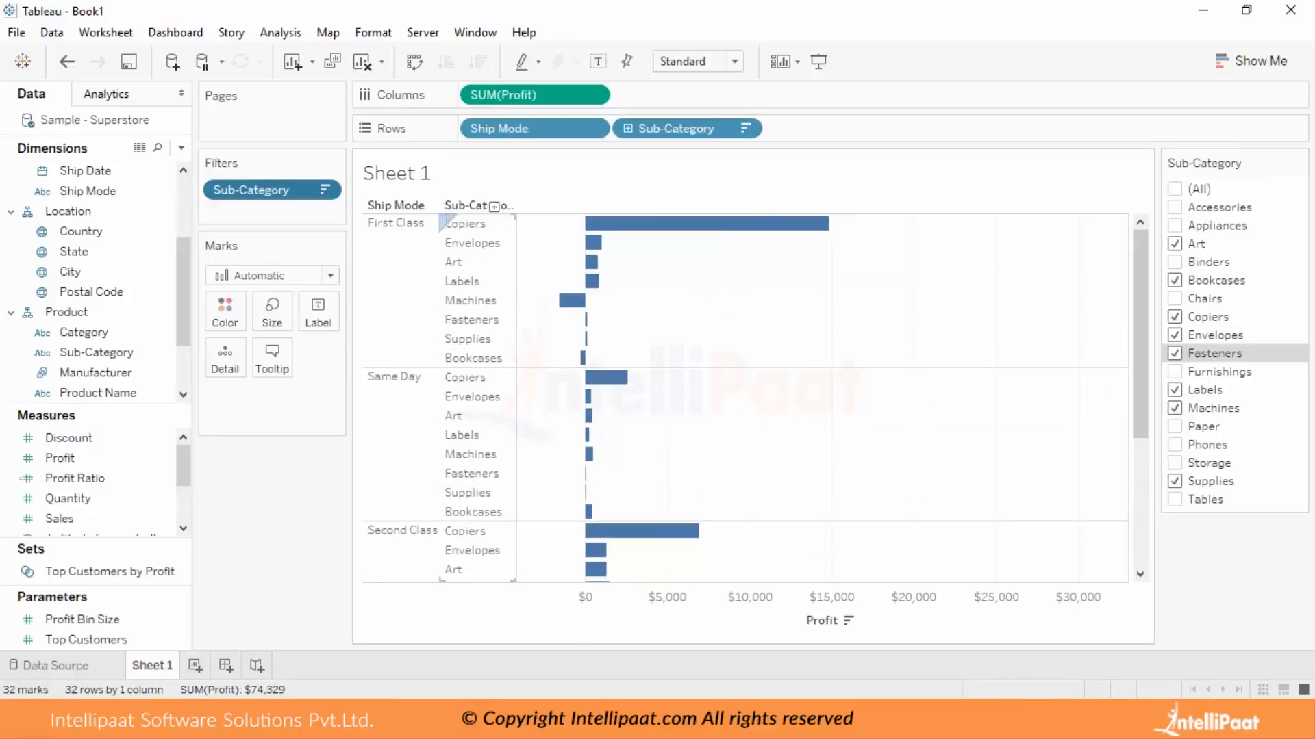
Check the Sub-Category filter's selected values in its settings without changing them, and include all sub-categories in the chart again.
left_click(324, 189)
left_click(277, 214)
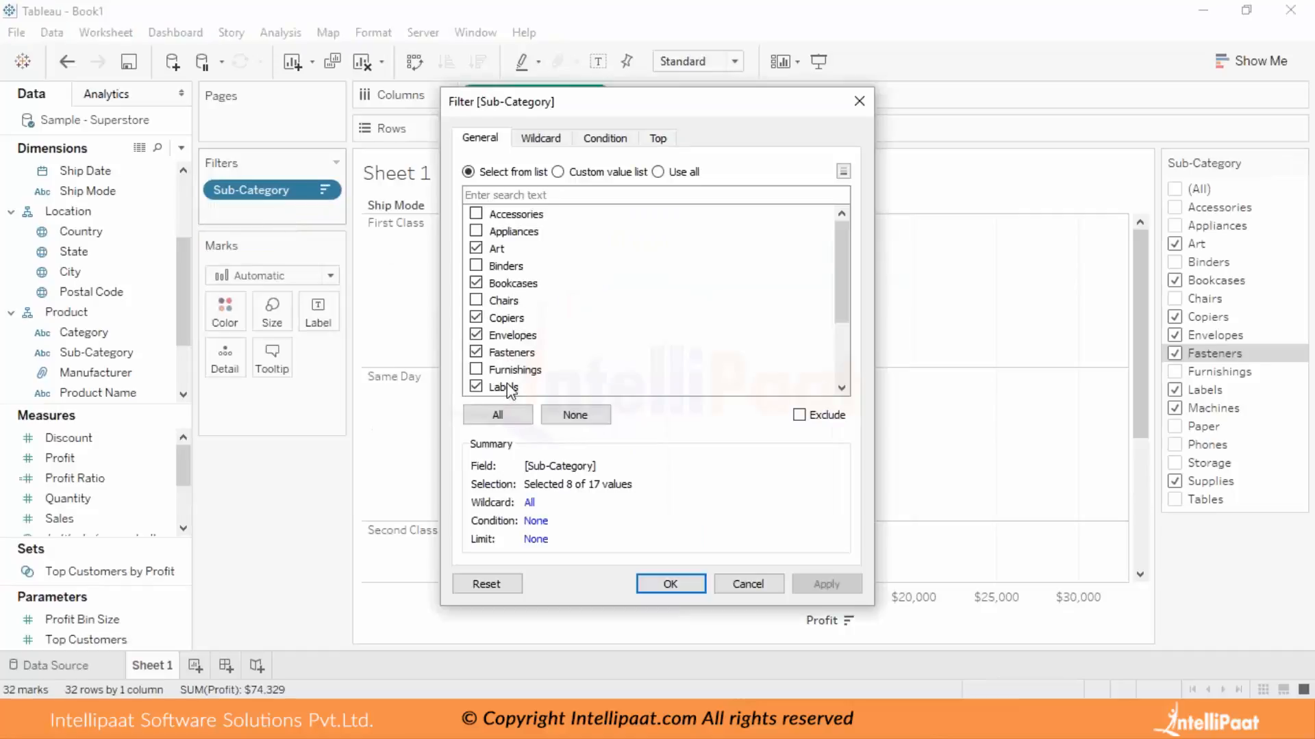
left_click(746, 585)
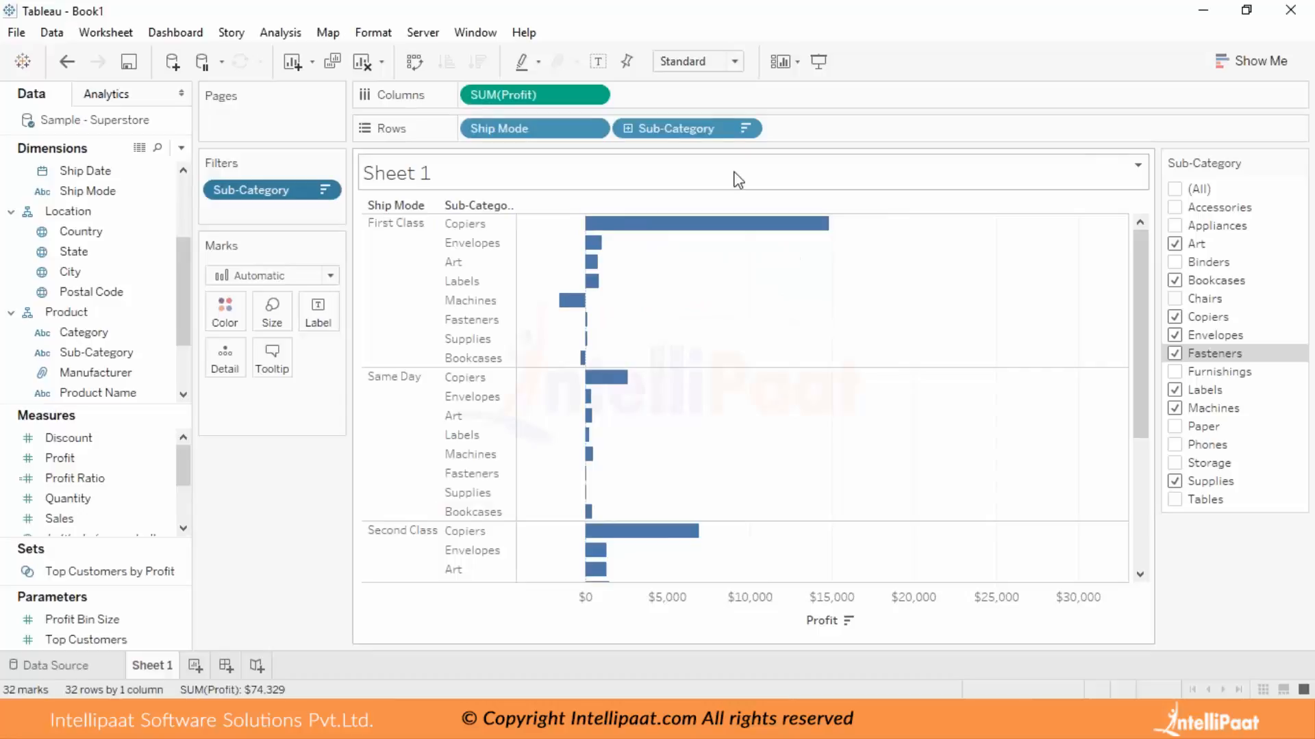
left_click(1174, 190)
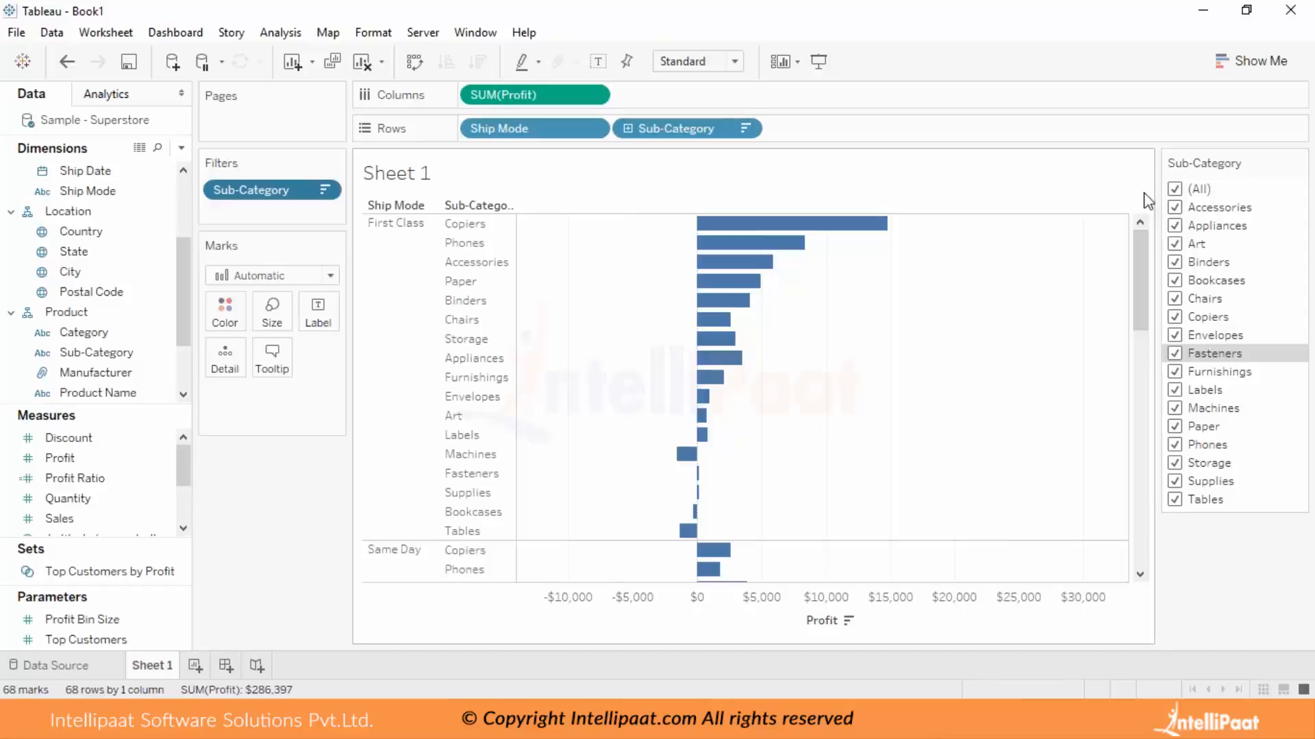
Rename the worksheet Sheet 1 as "Filter Dimensions".
left_click(9, 521)
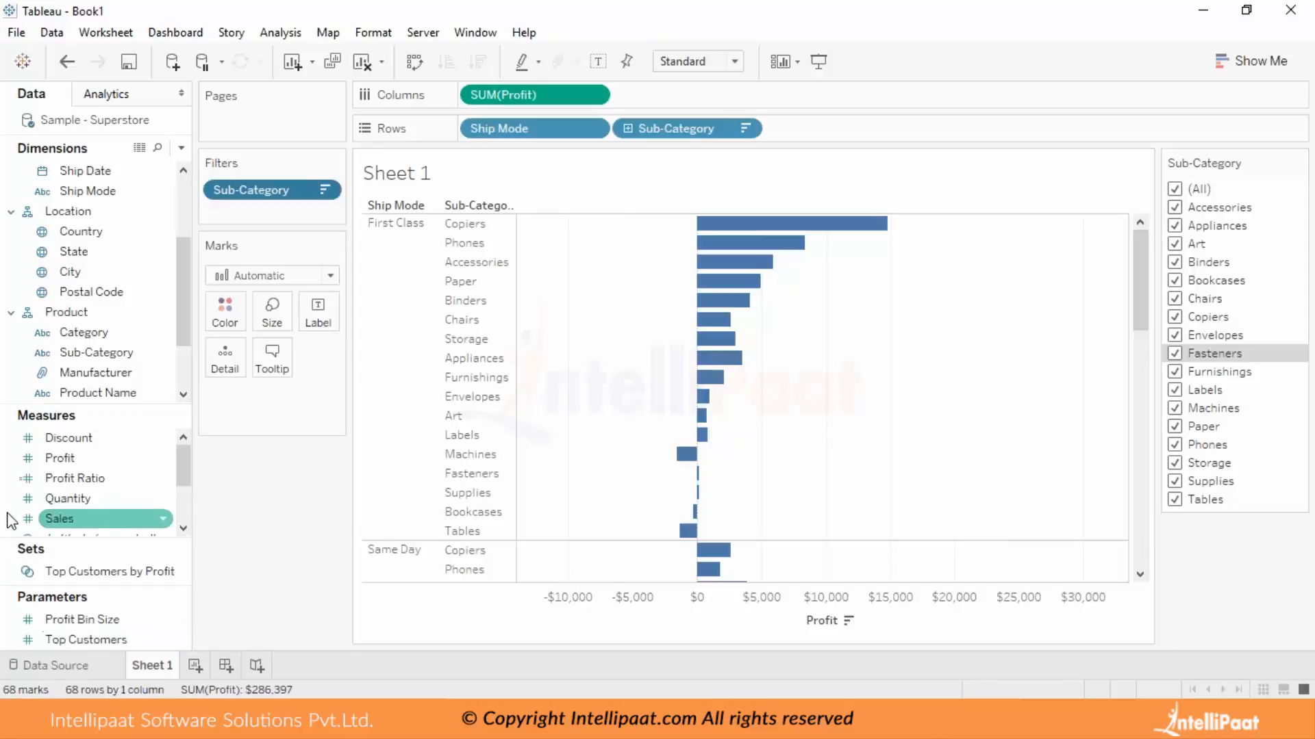
right_click(174, 660)
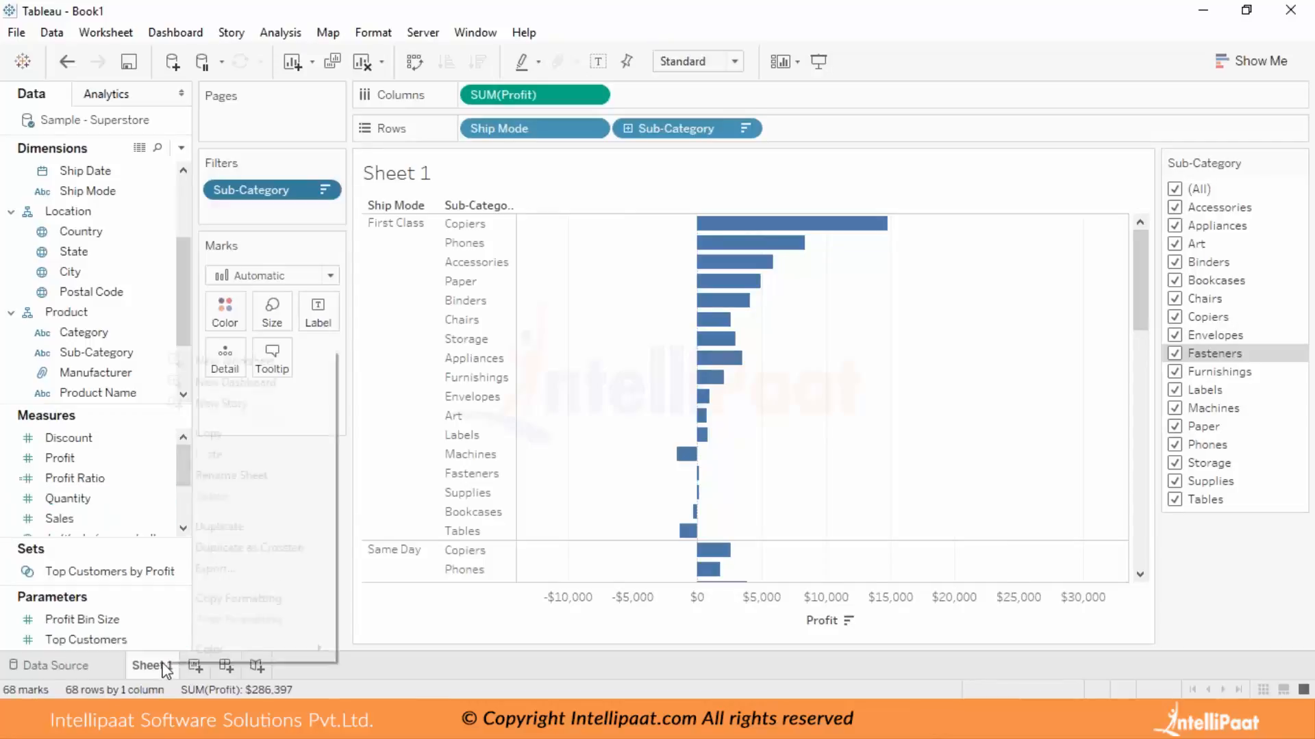
left_click(237, 477)
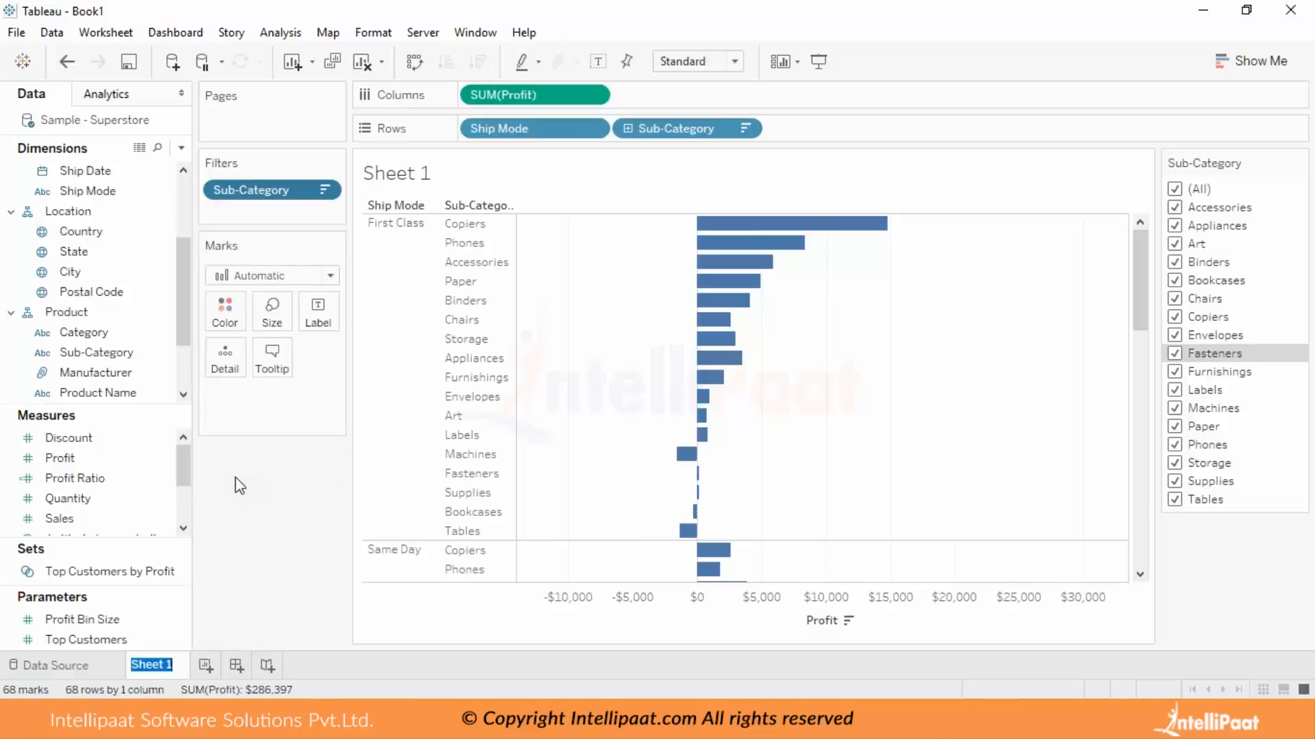
type("Fil")
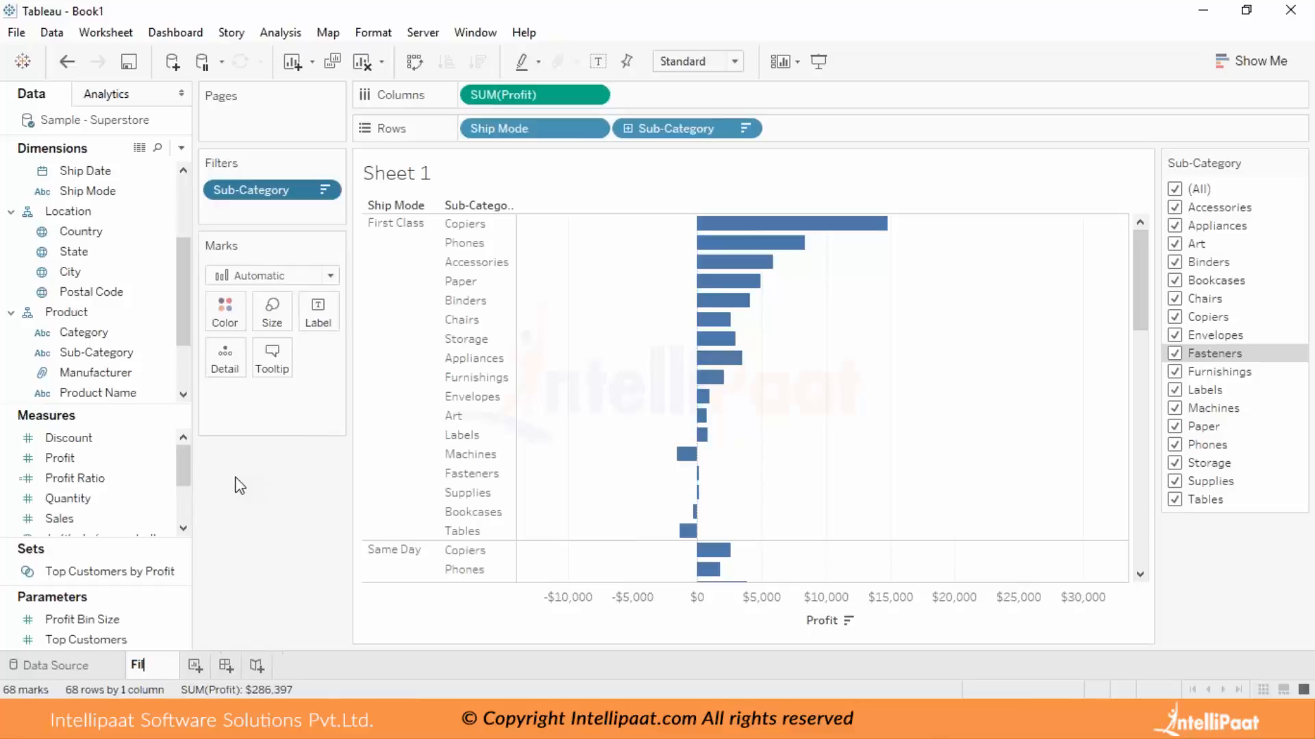
type("ter Dimensions")
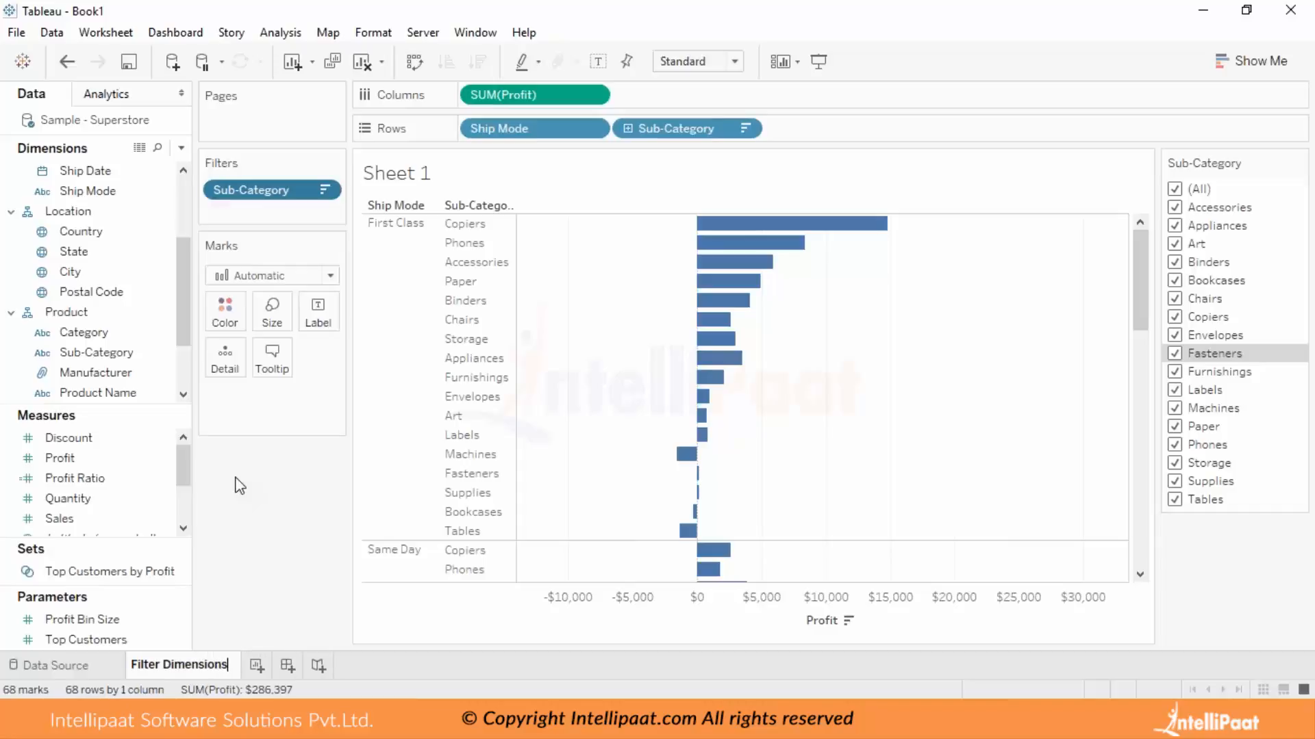
Confirm the Filter Dimensions sheet name and add a new worksheet named "Filter Measures".
key("Return")
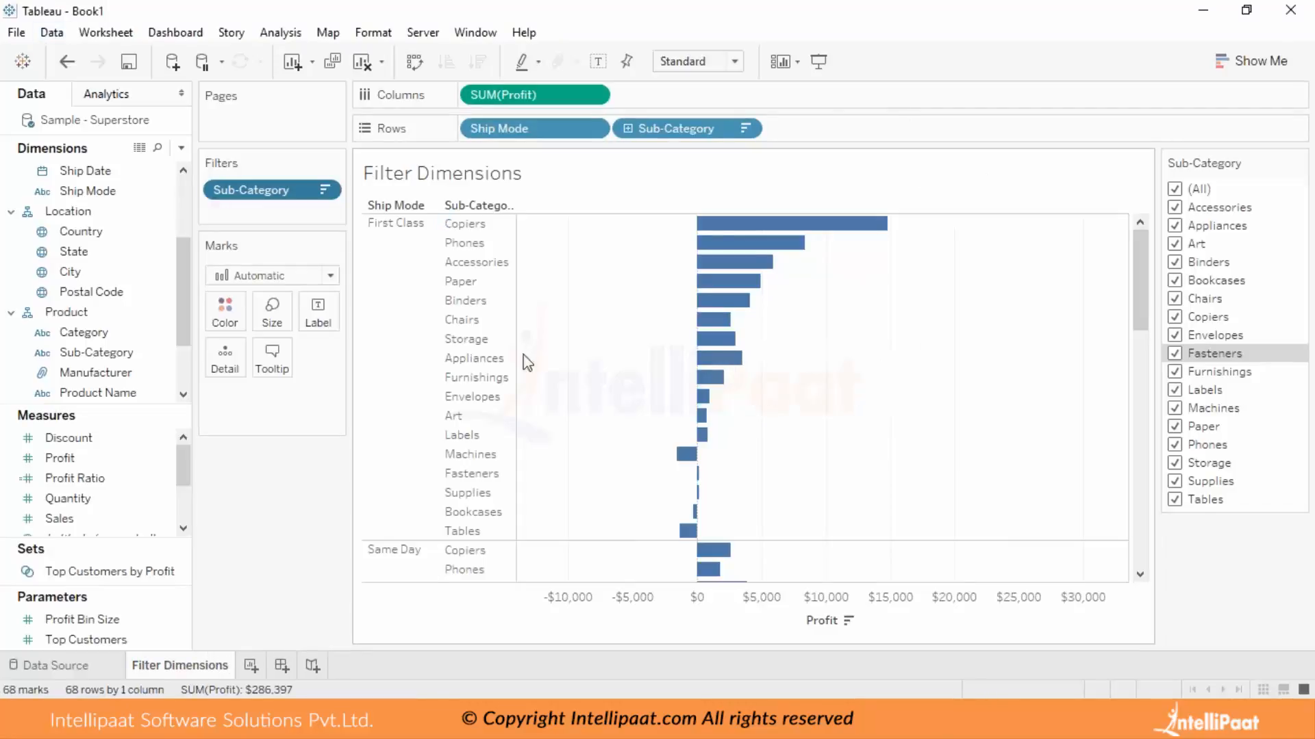
left_click(257, 667)
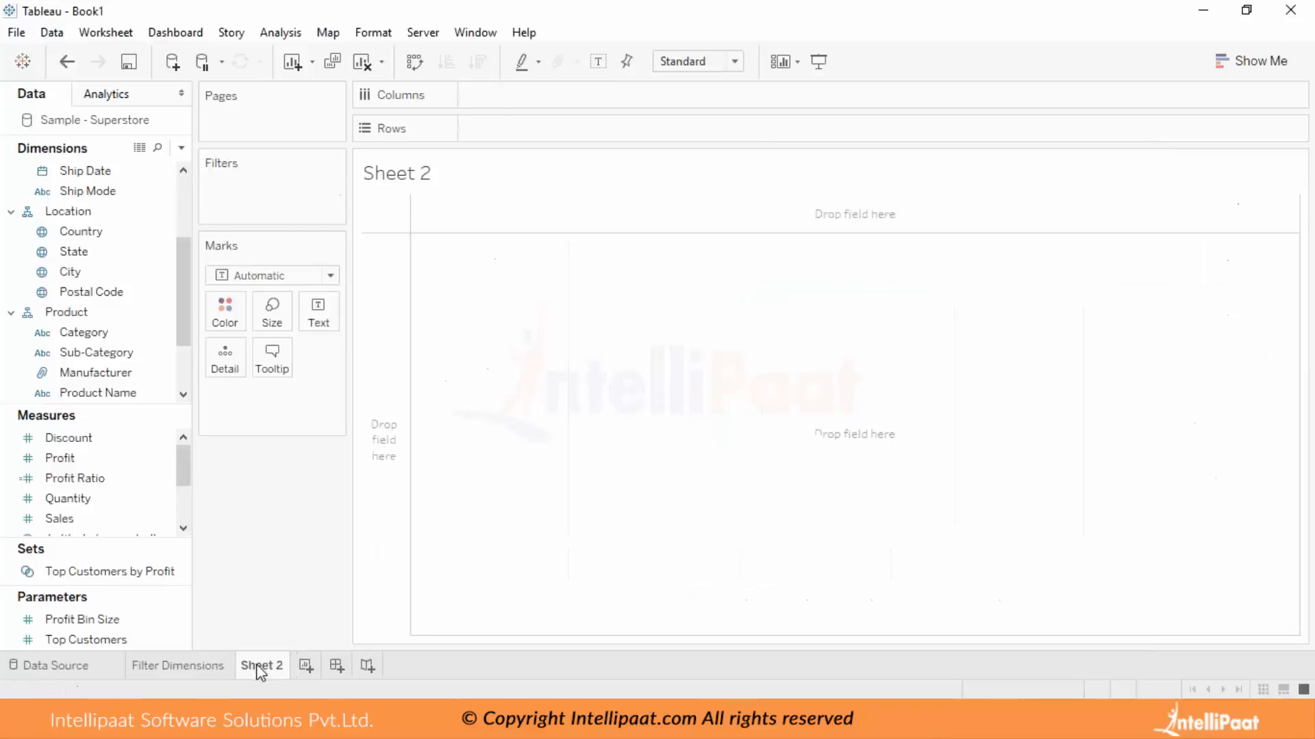
right_click(262, 666)
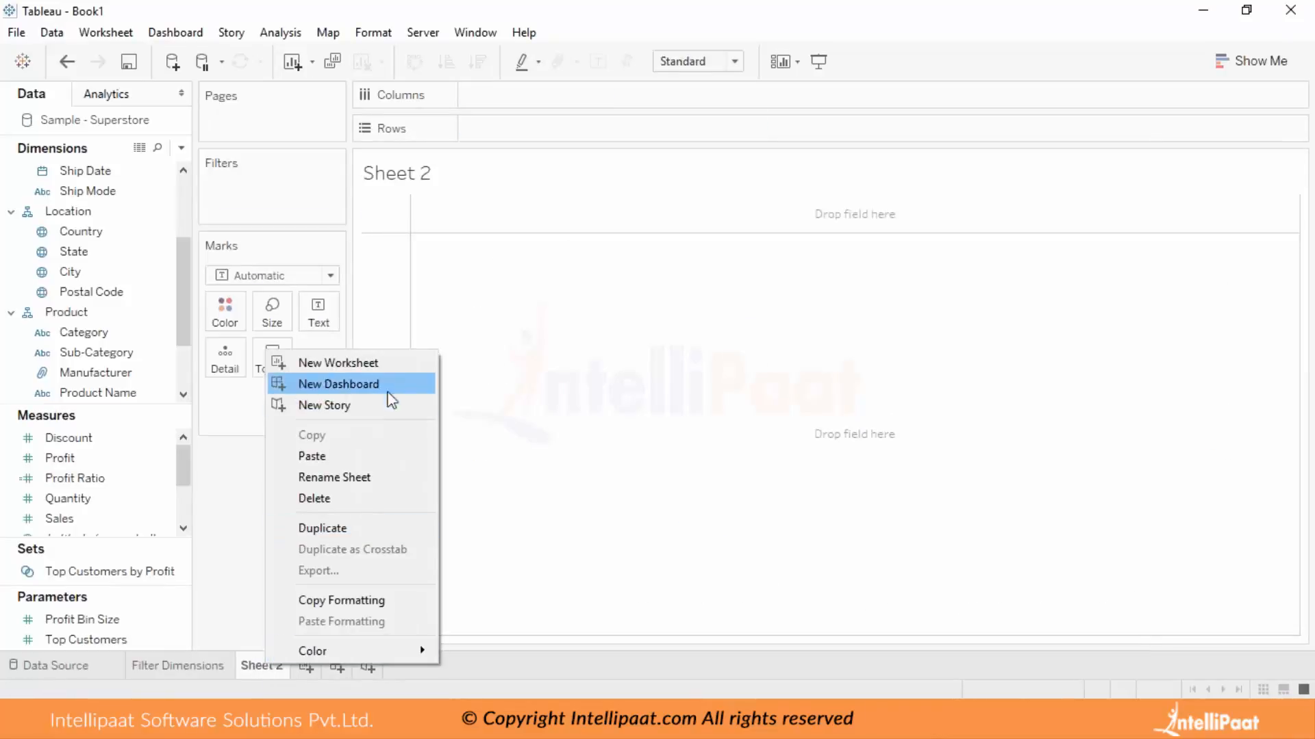
left_click(388, 475)
type("M")
key("BackSpace")
key("BackSpace")
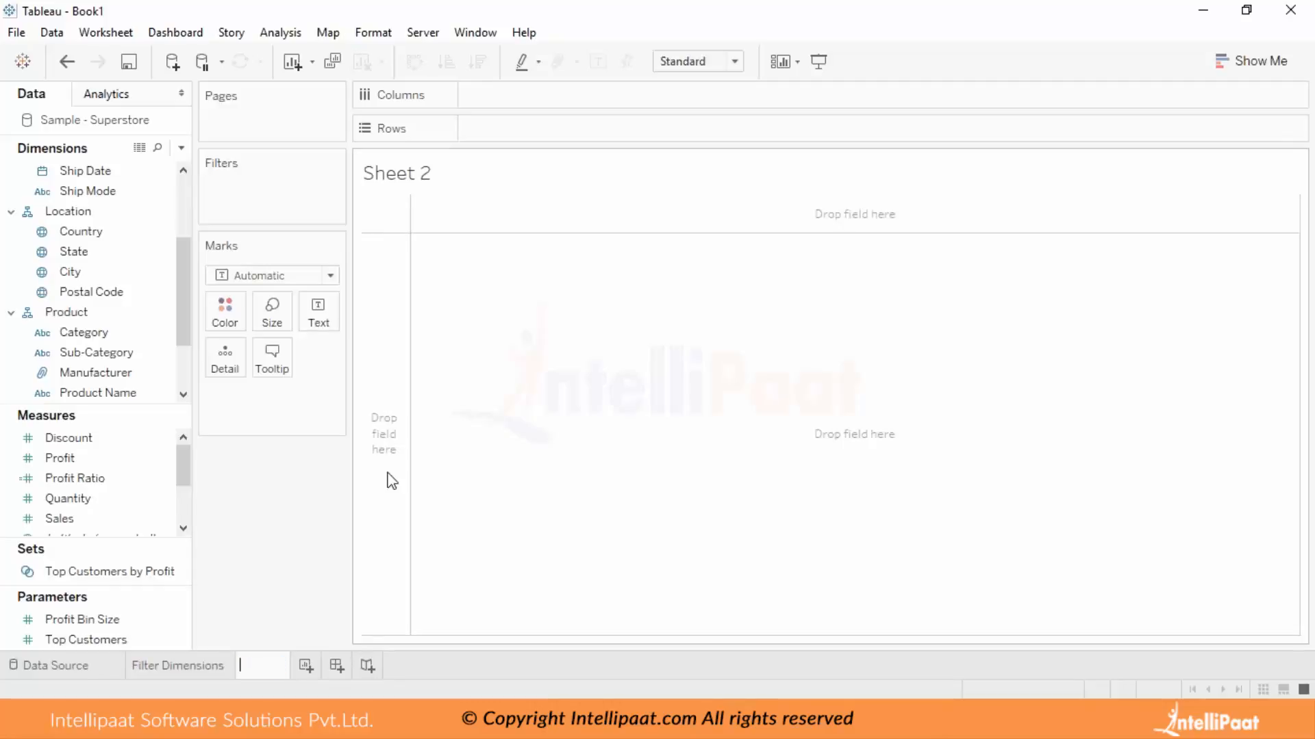
type("Filter Measures")
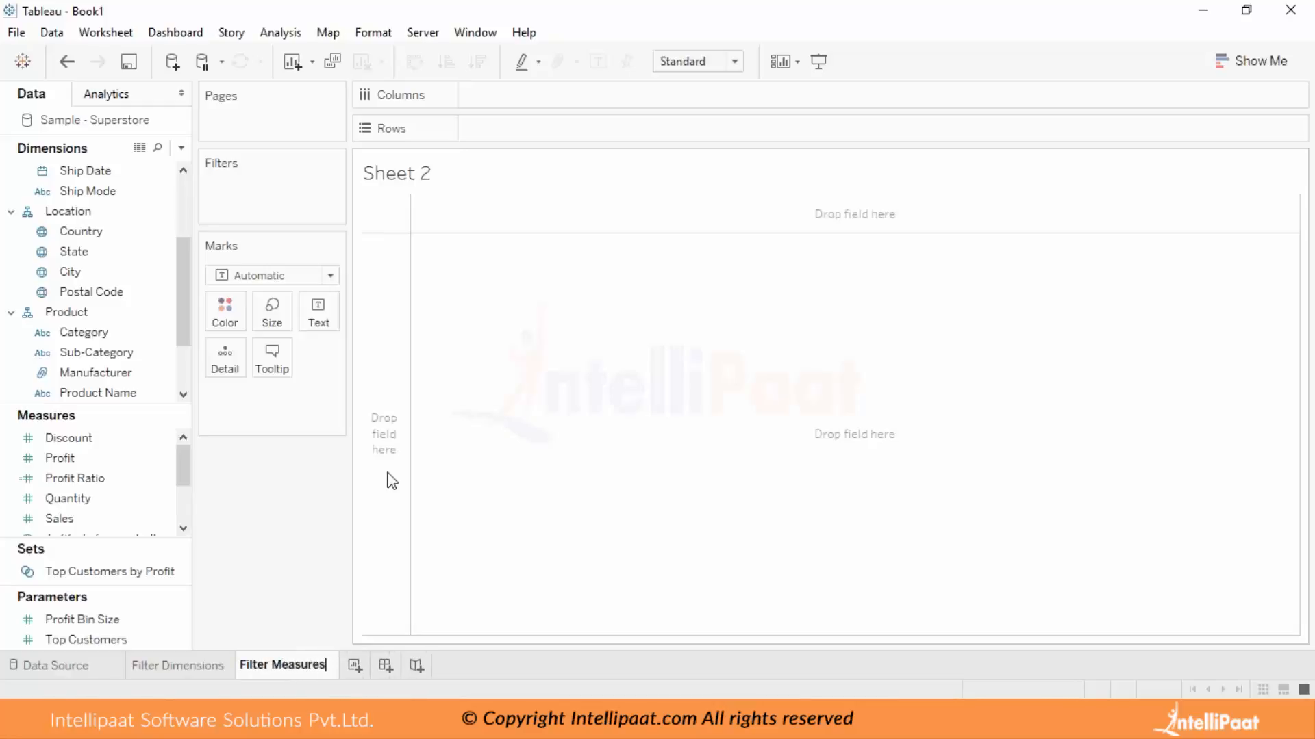
left_click(808, 528)
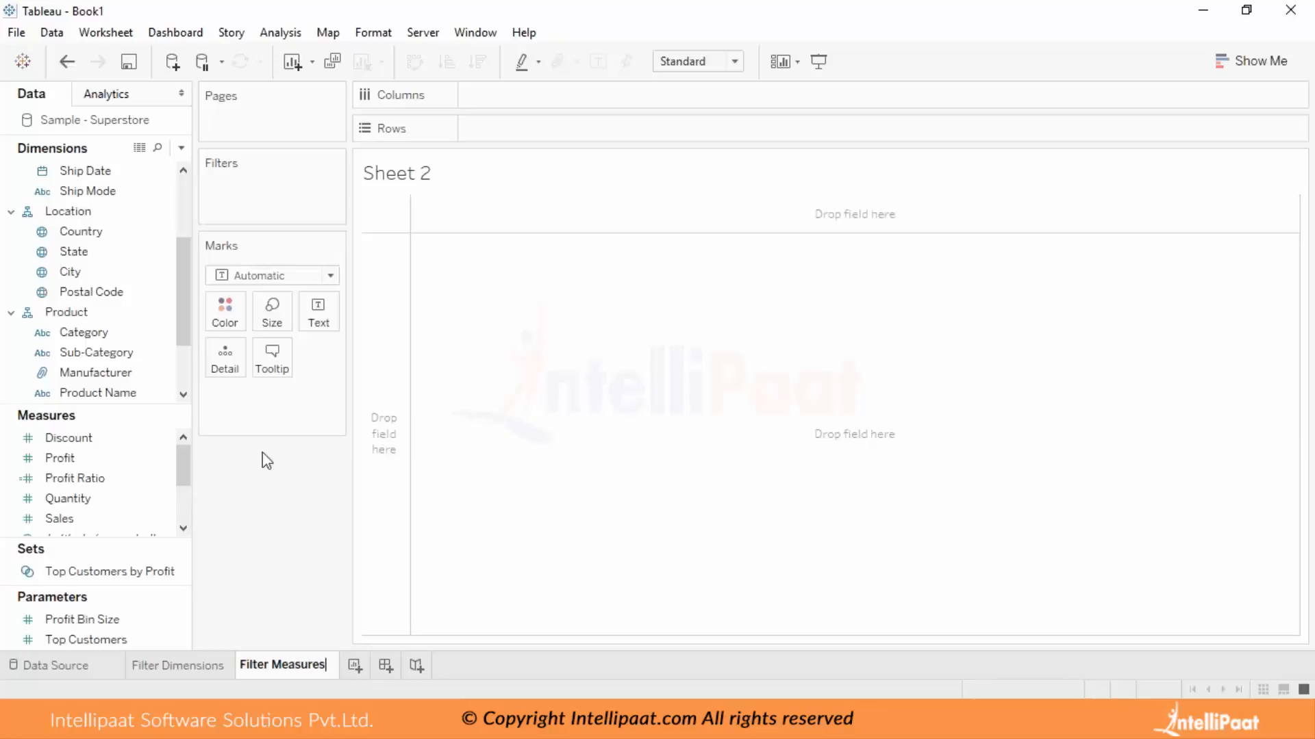
Build a bar chart with Sub-Category in the rows and Profit in the columns, sorted by Profit in descending order.
left_click_drag(135, 352, 540, 138)
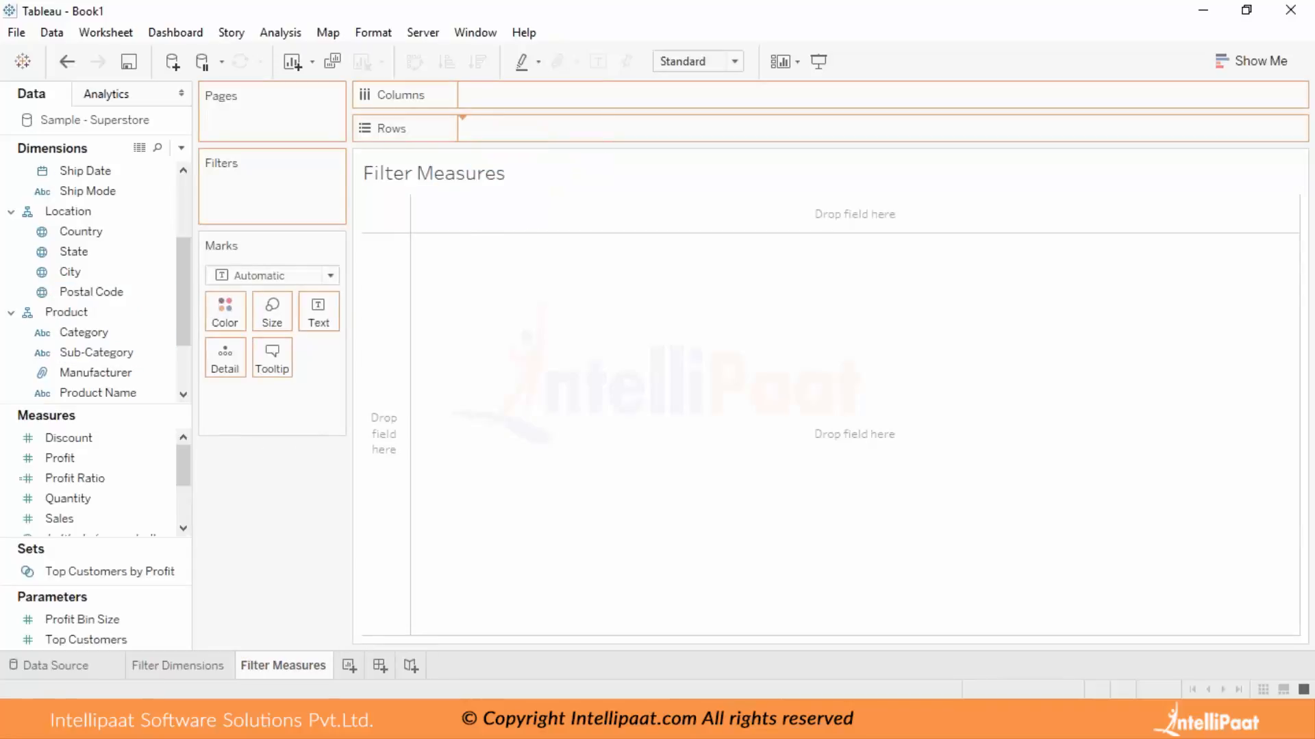
left_click(96, 463)
left_click_drag(96, 468, 502, 99)
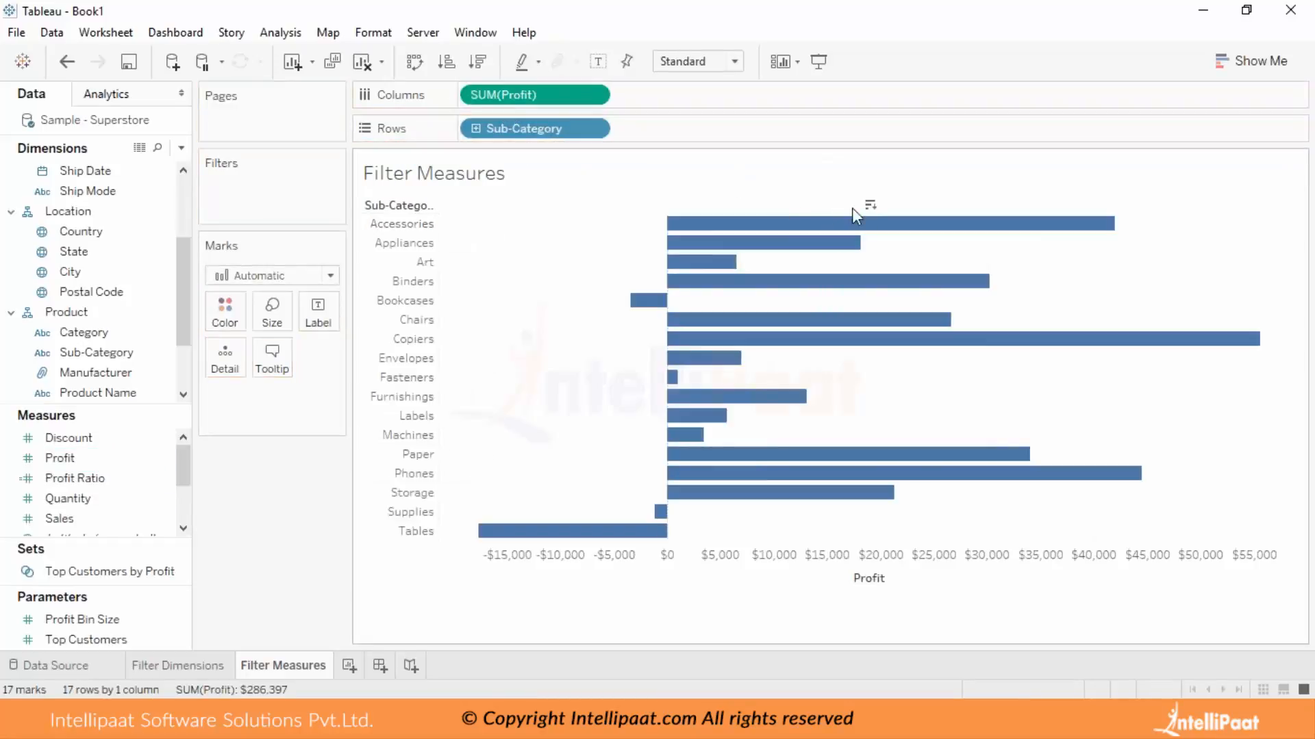
left_click(870, 205)
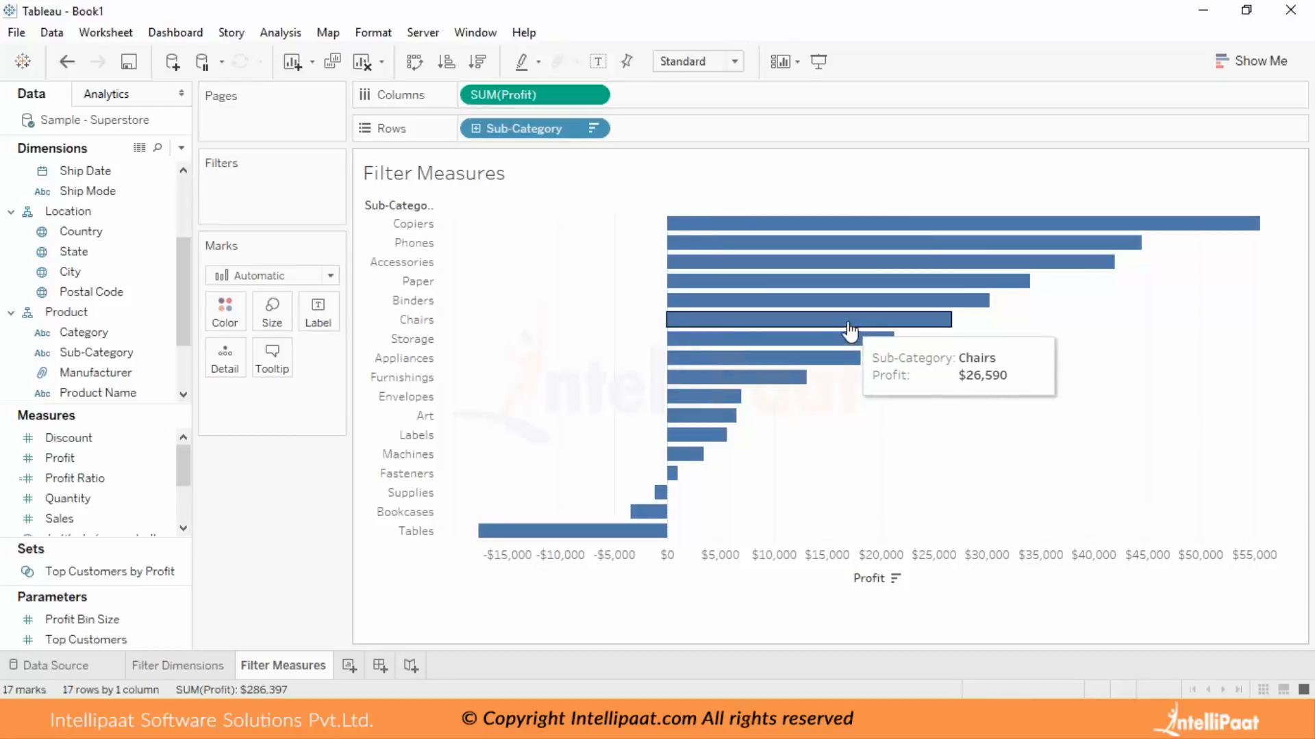
Add a filter on average Profit with a range of values from 167 to 541.
left_click_drag(62, 461, 274, 179)
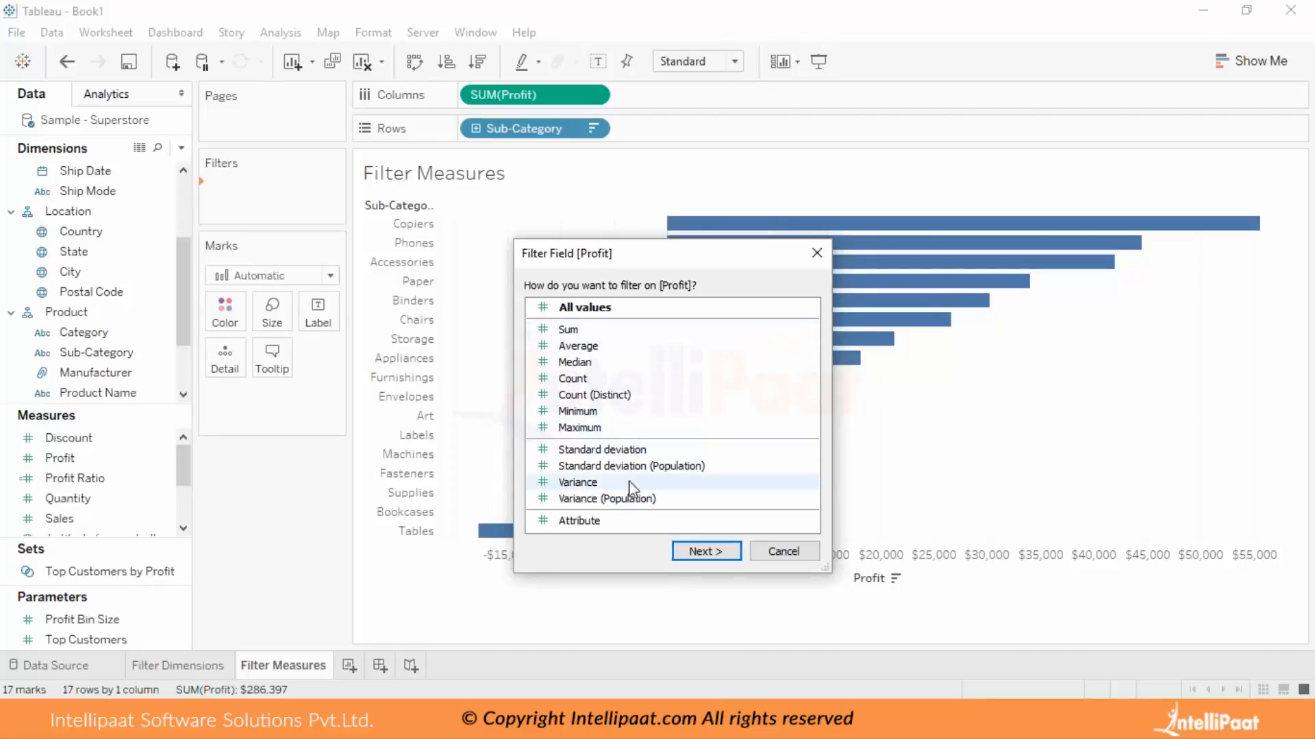
left_click(597, 349)
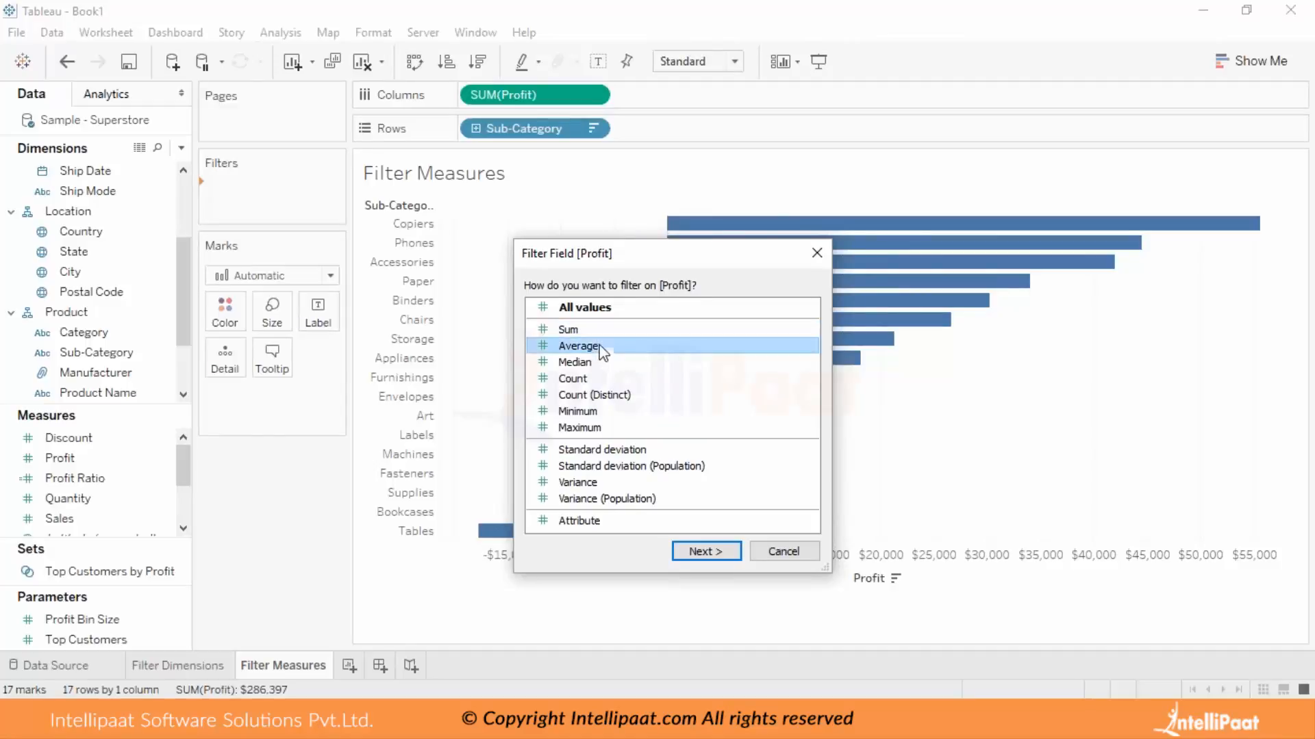
left_click(699, 552)
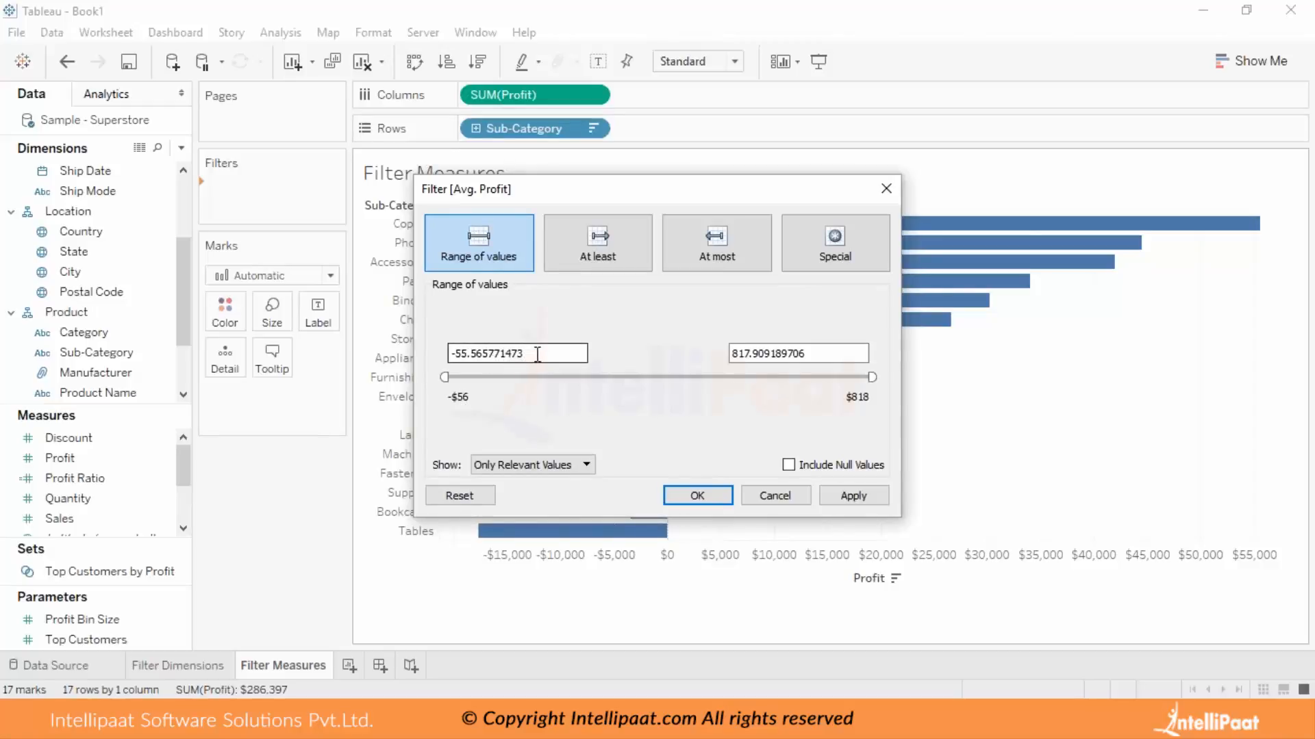
left_click_drag(537, 354, 419, 347)
left_click_drag(445, 378, 393, 384)
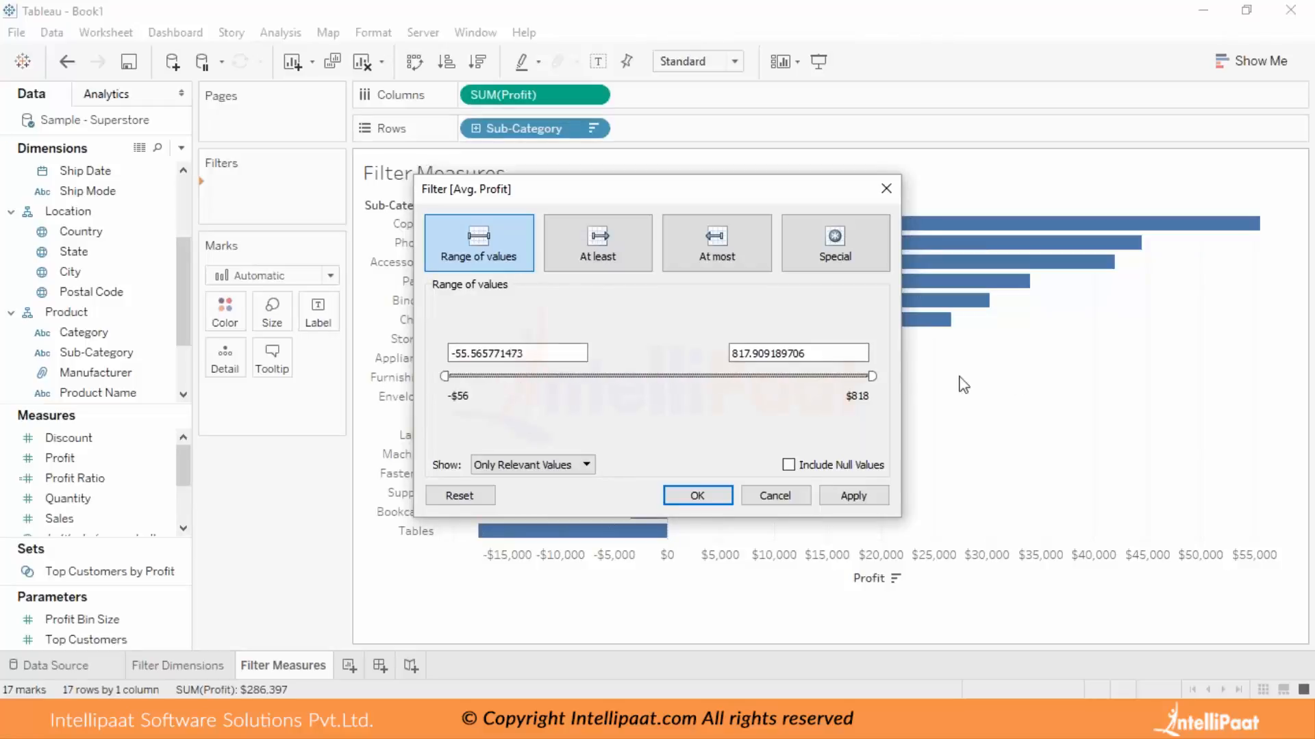
left_click_drag(444, 376, 552, 376)
left_click_drag(872, 376, 738, 381)
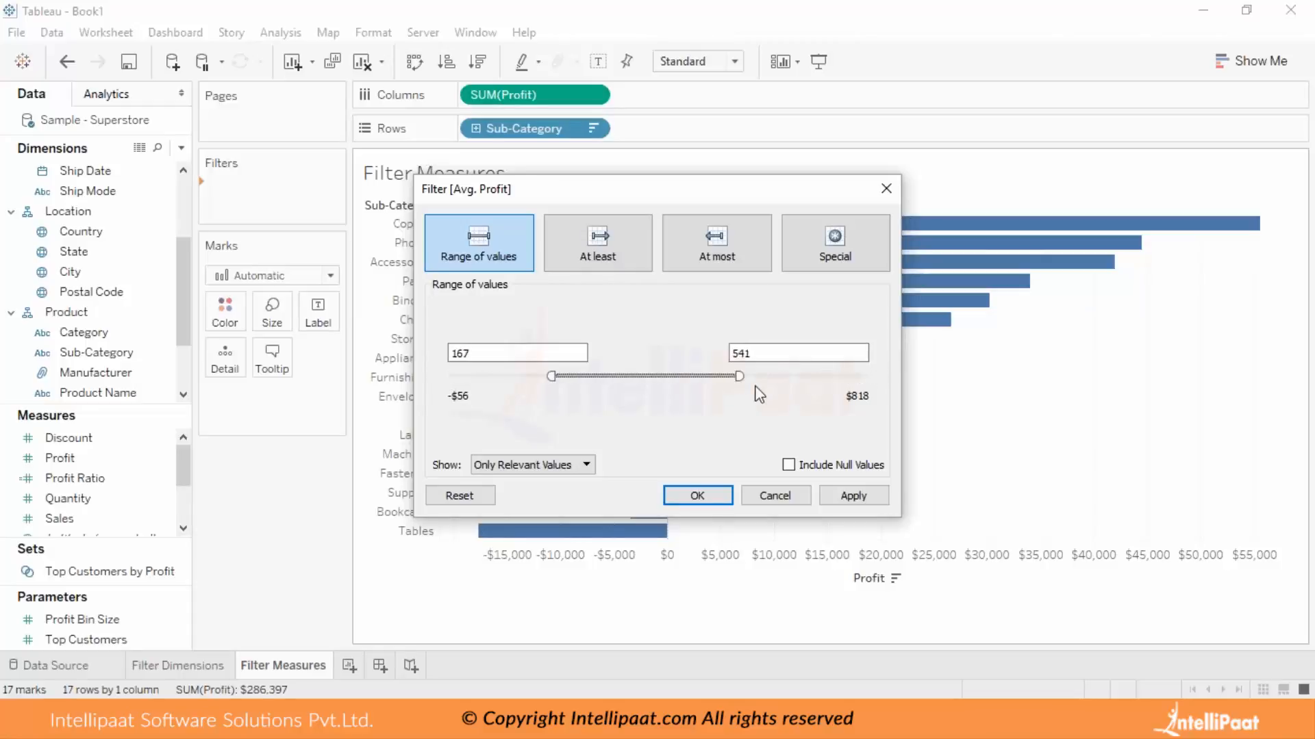
left_click(705, 495)
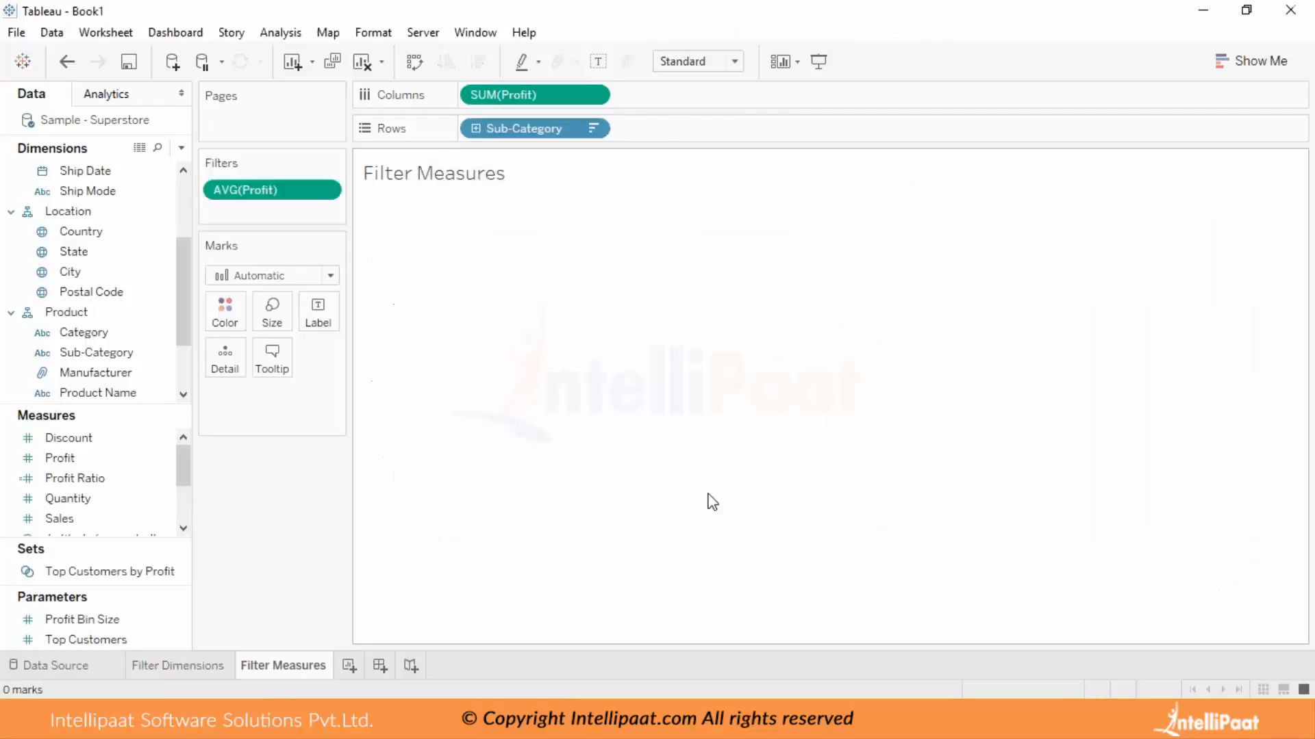
Change the average Profit filter to keep values of at least 0, and color the bars by Profit.
left_click(324, 190)
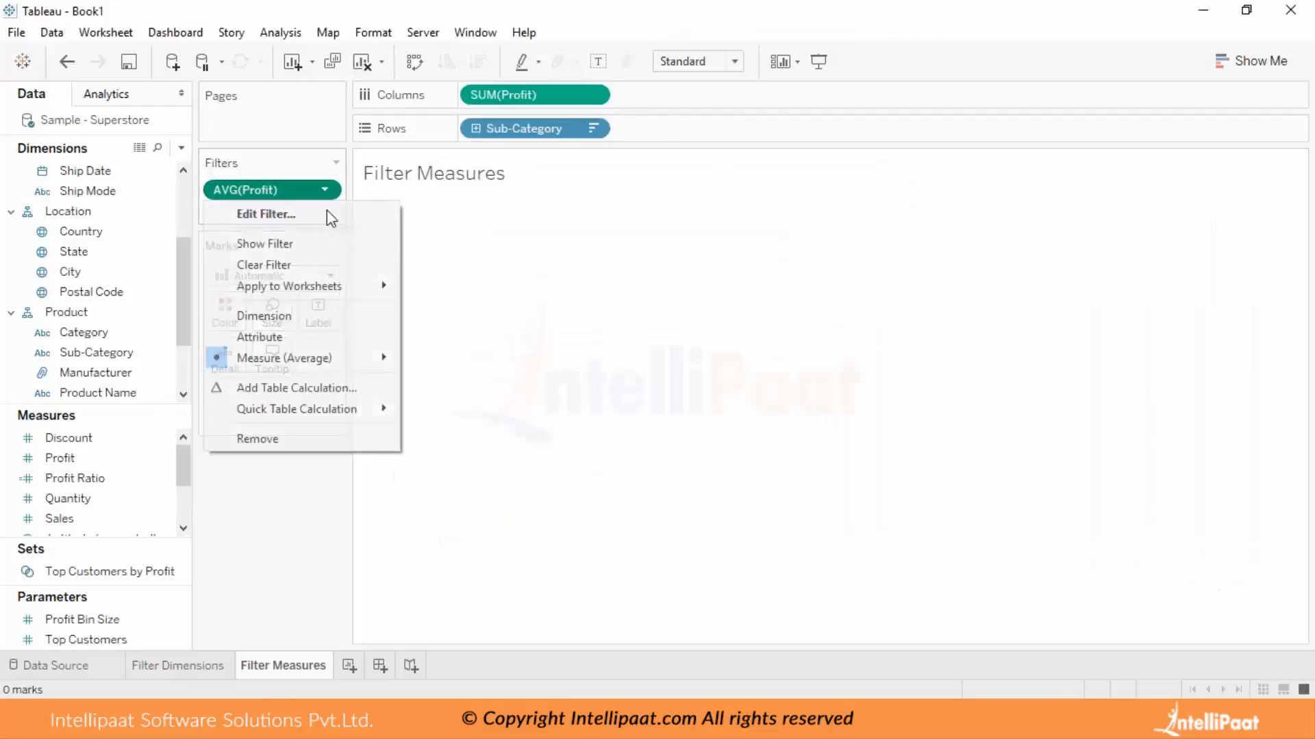
left_click(308, 217)
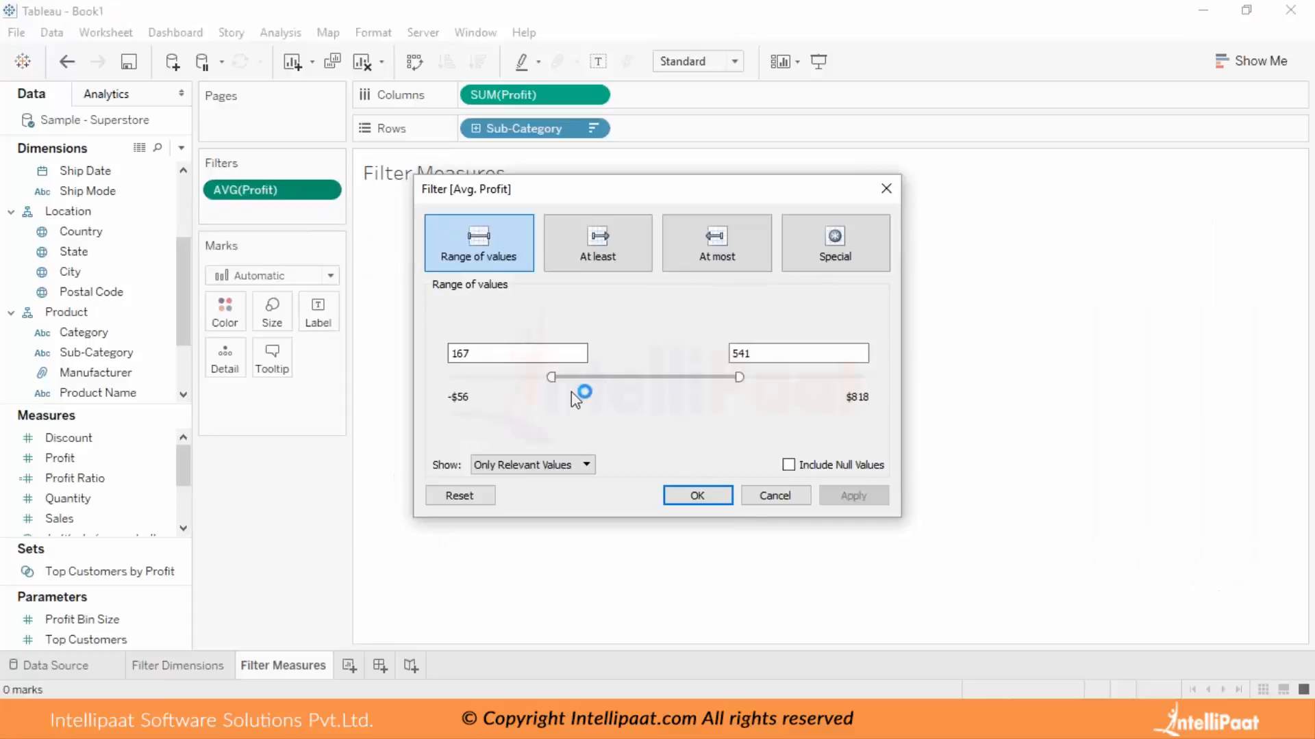
left_click_drag(556, 381, 449, 374)
left_click_drag(738, 376, 896, 373)
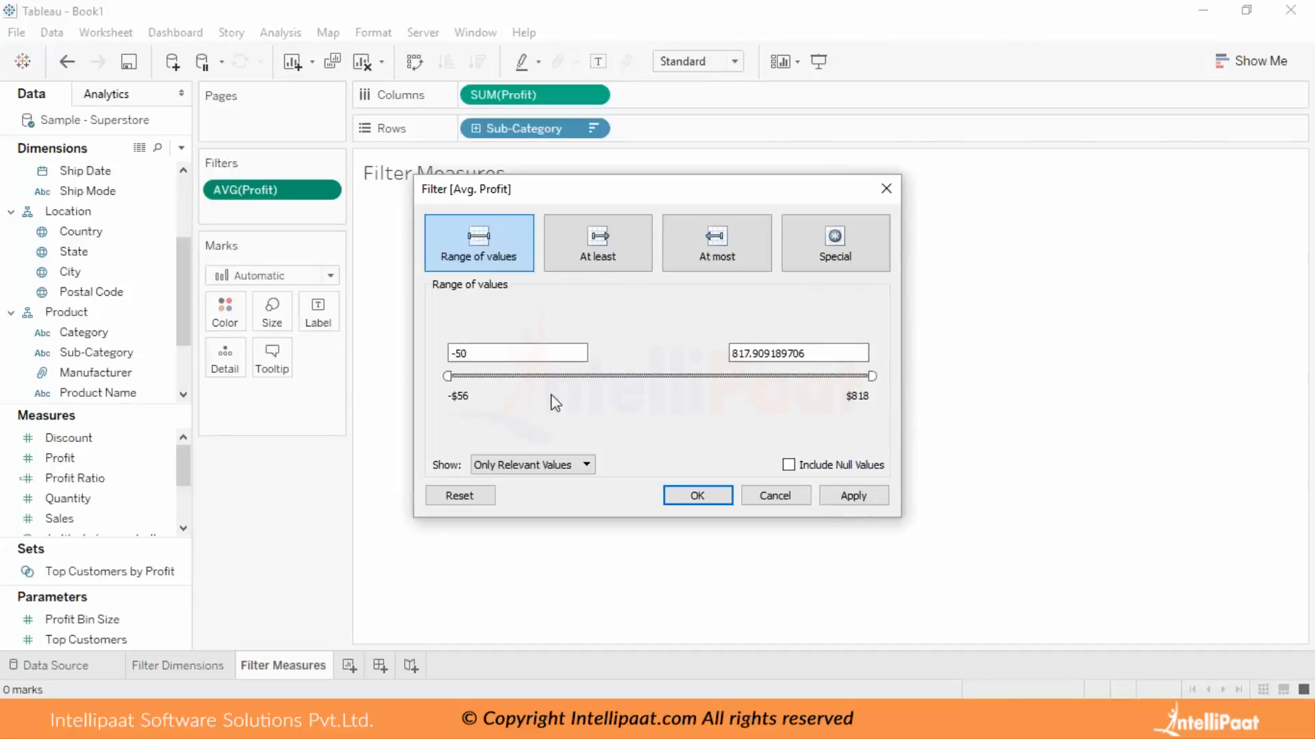
left_click(590, 248)
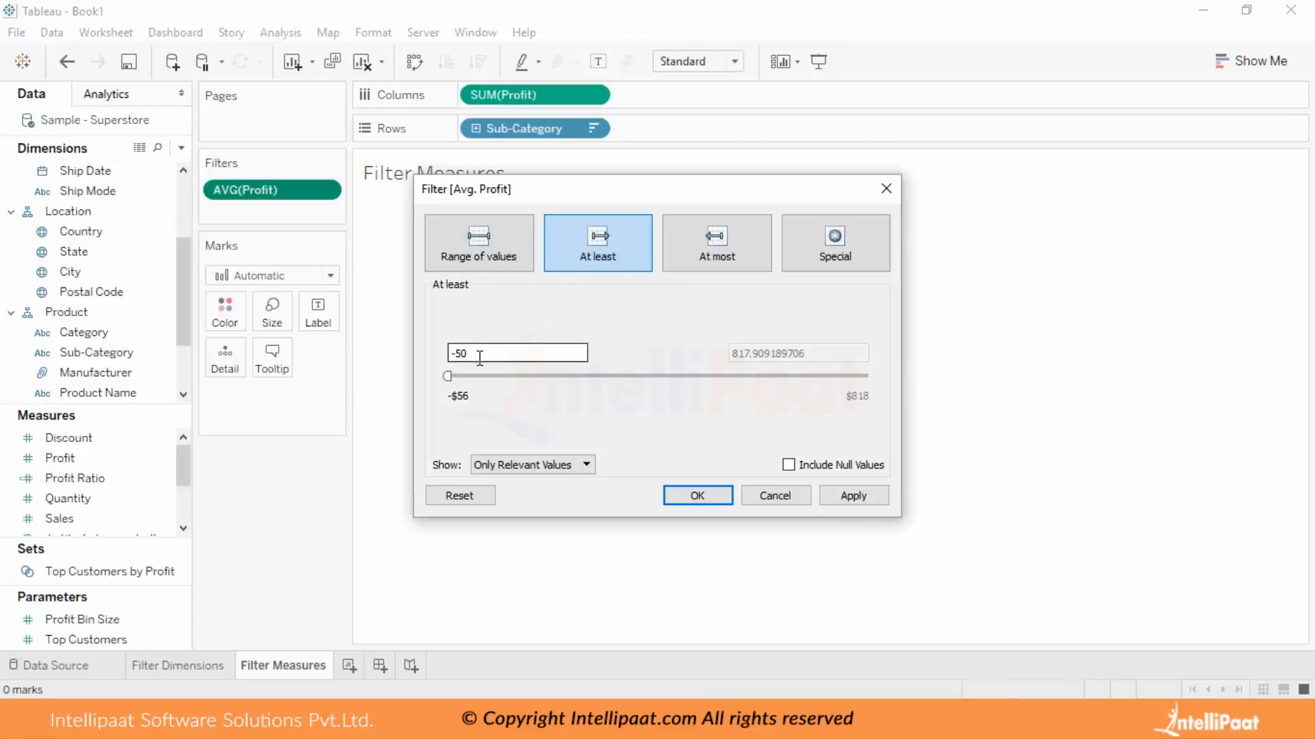
left_click_drag(480, 356, 389, 333)
type("0")
left_click(843, 498)
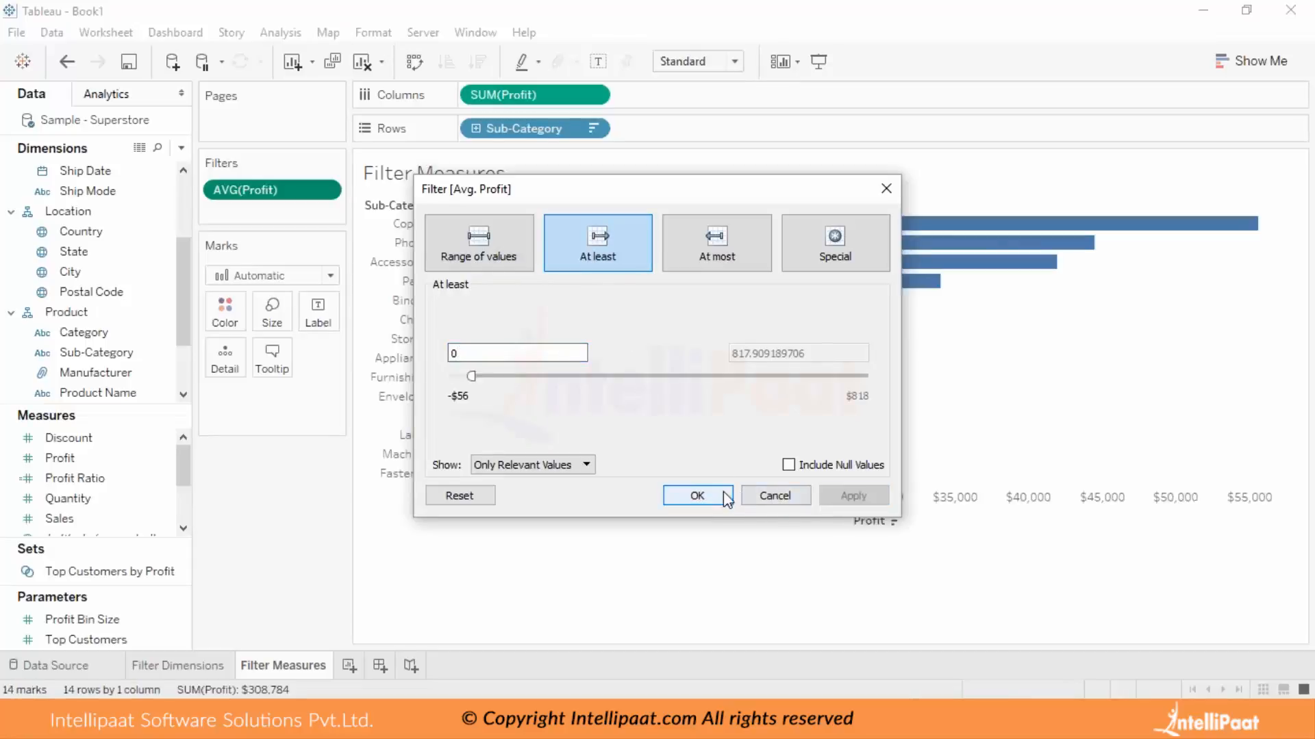
left_click(723, 493)
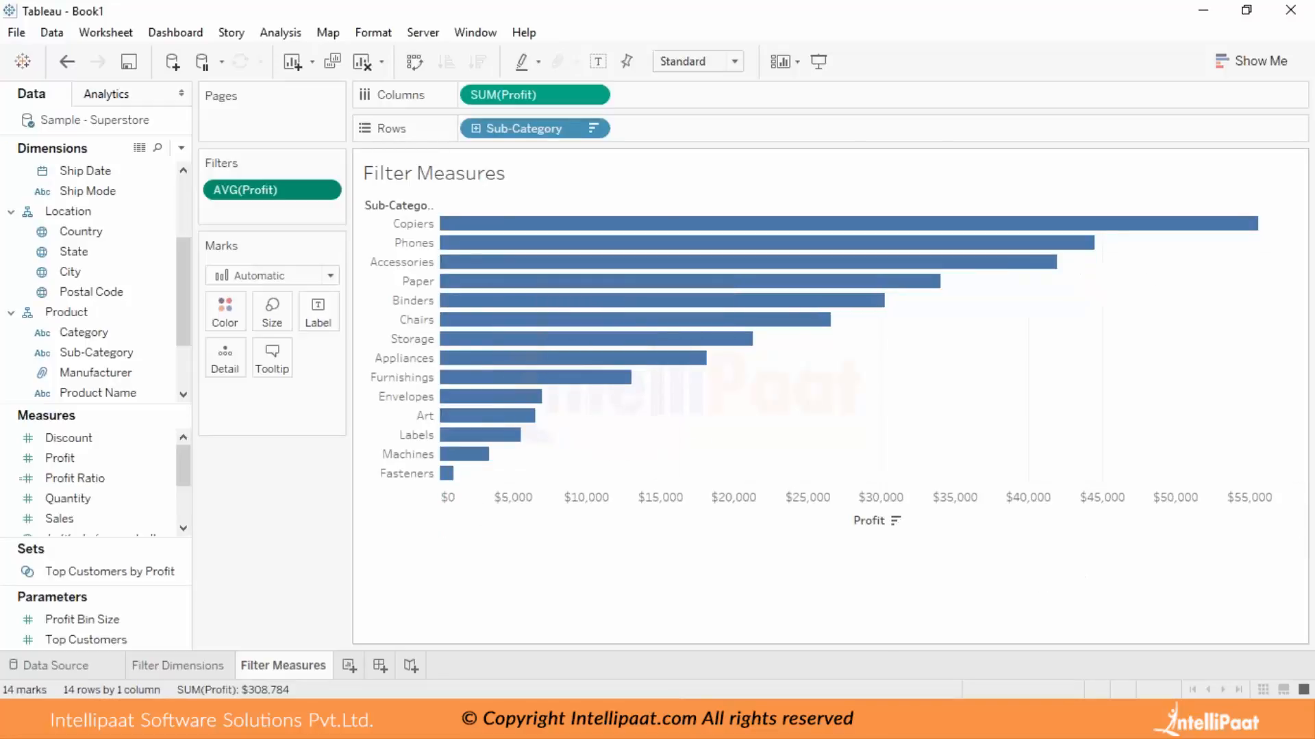
left_click_drag(96, 458, 228, 323)
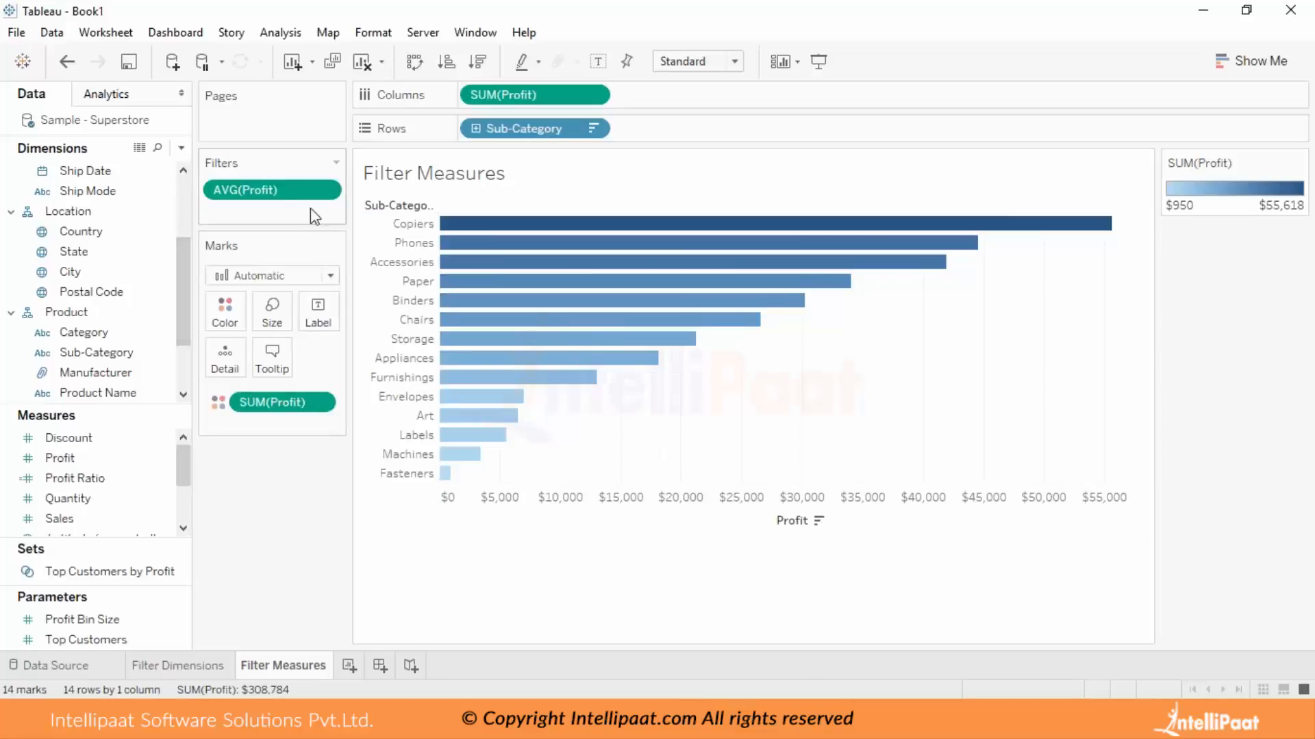
View the At most option of the average Profit filter, and apply the Special option All values.
left_click(325, 190)
left_click(334, 213)
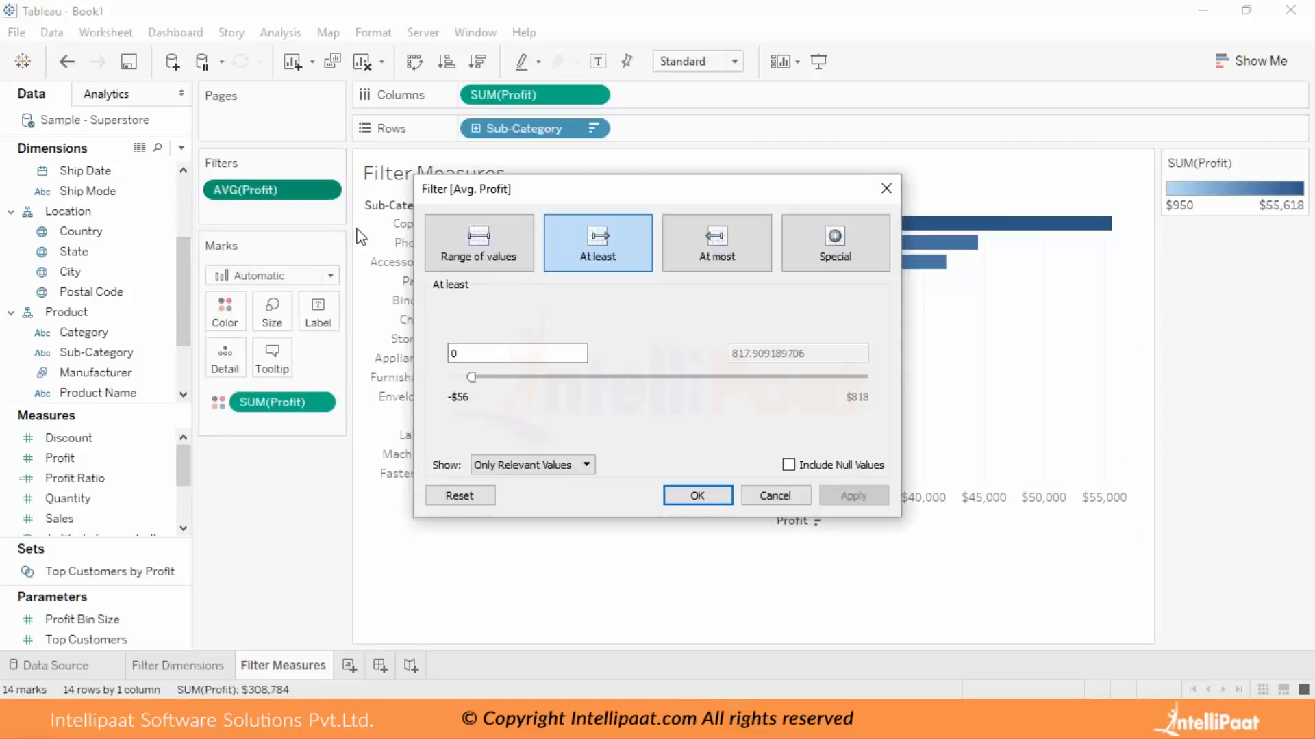
left_click(739, 249)
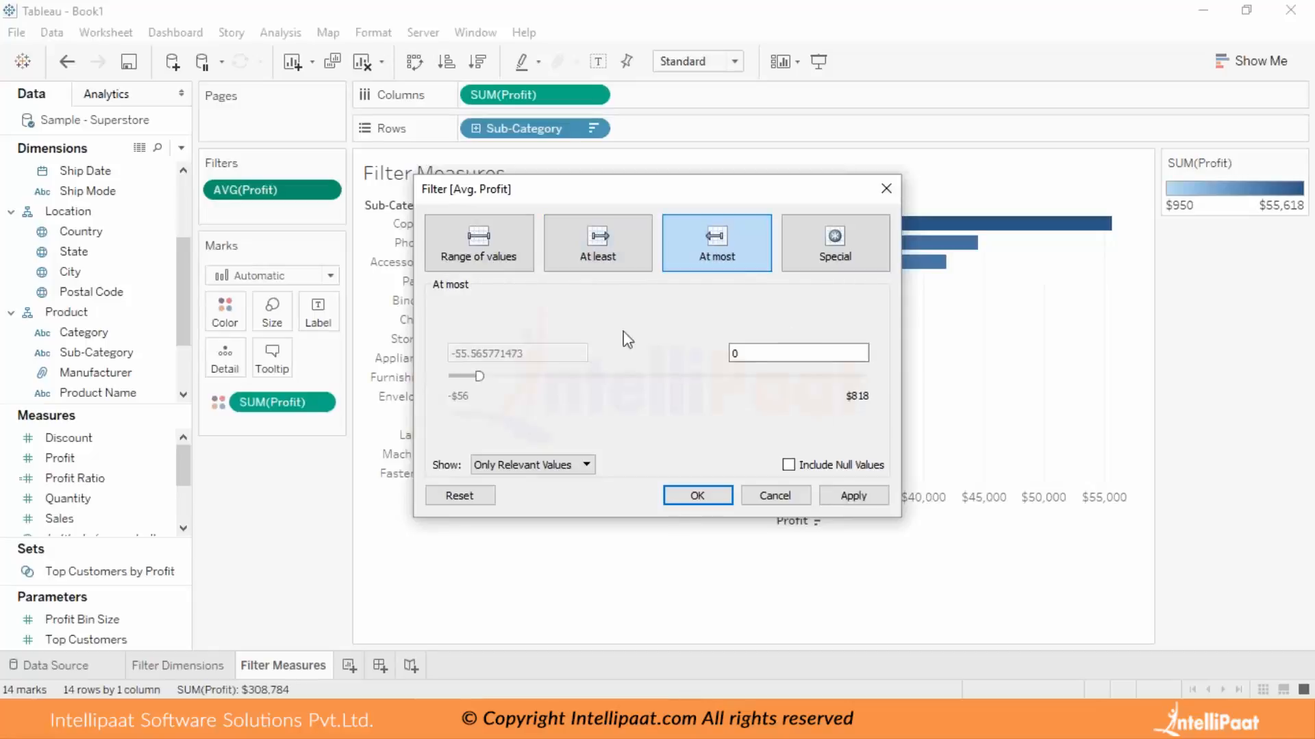
left_click(819, 252)
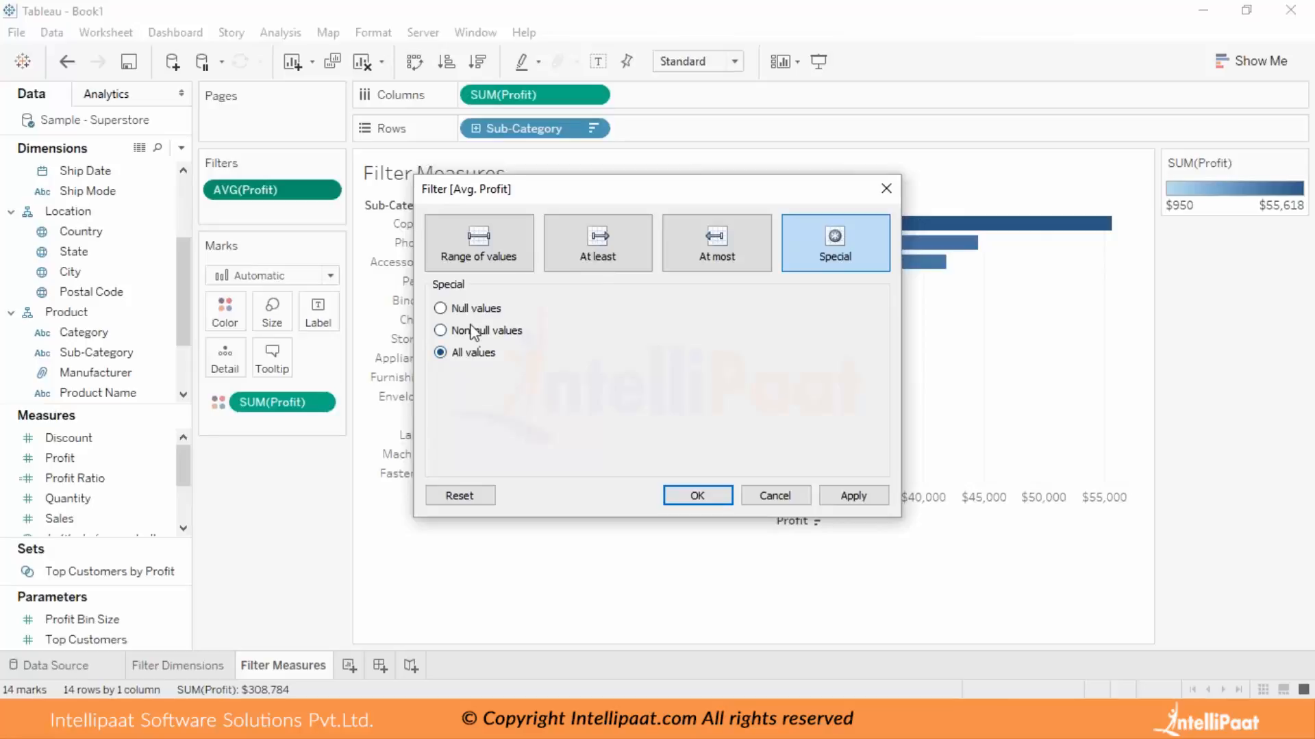
left_click(693, 496)
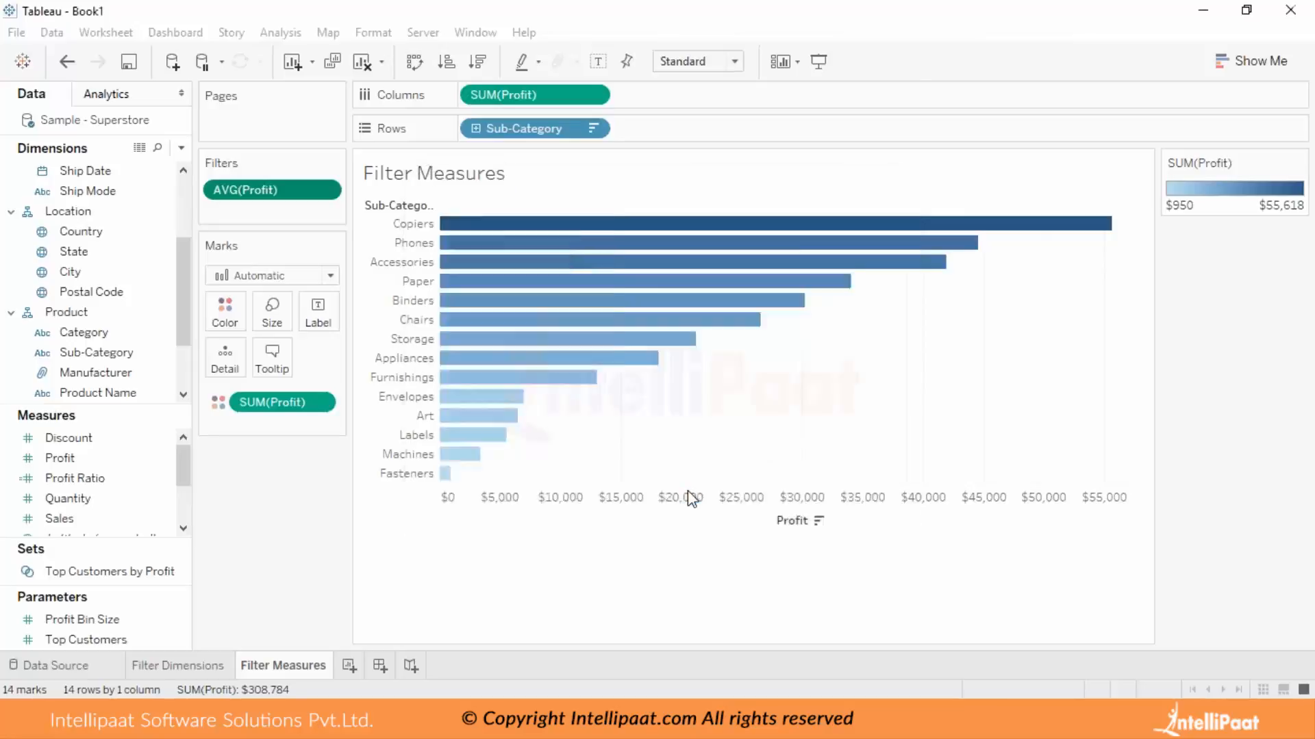
Set the average Profit filter back to the At least option with a minimum of 0.
left_click(326, 190)
left_click(319, 217)
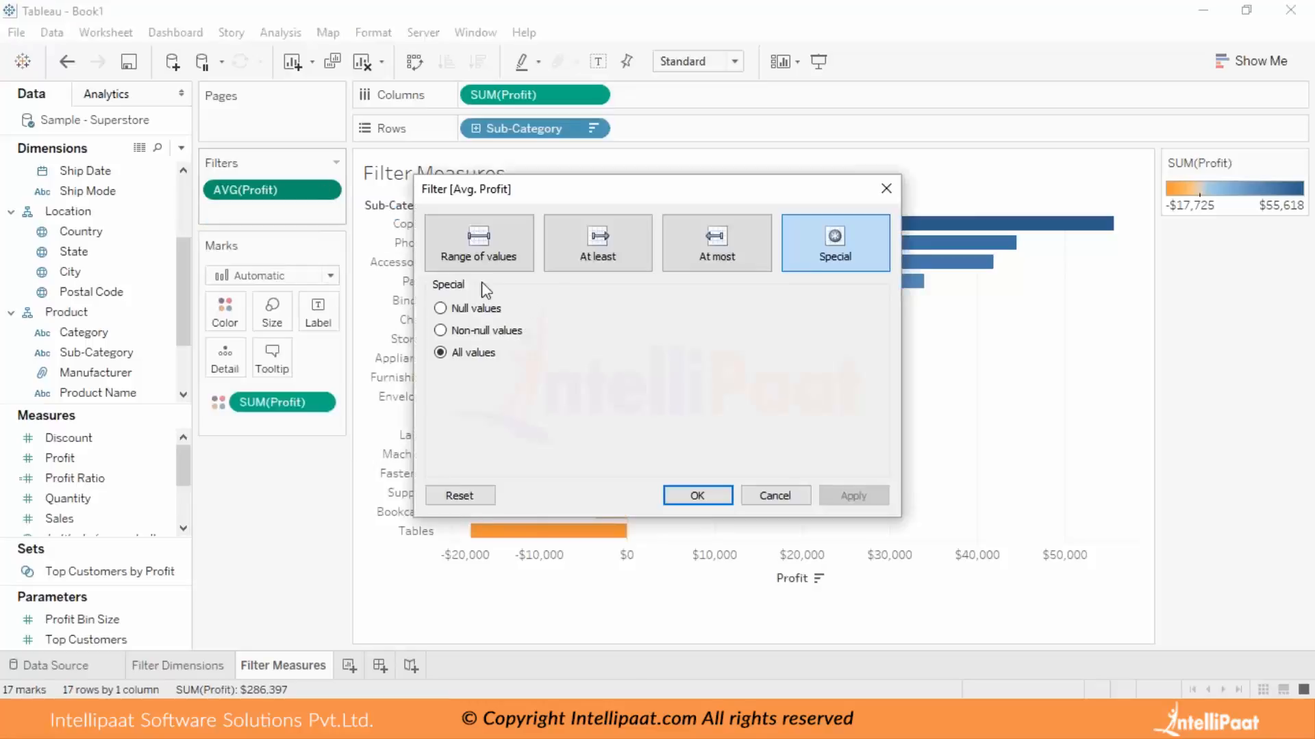
left_click(576, 261)
left_click_drag(538, 352, 327, 335)
type("0")
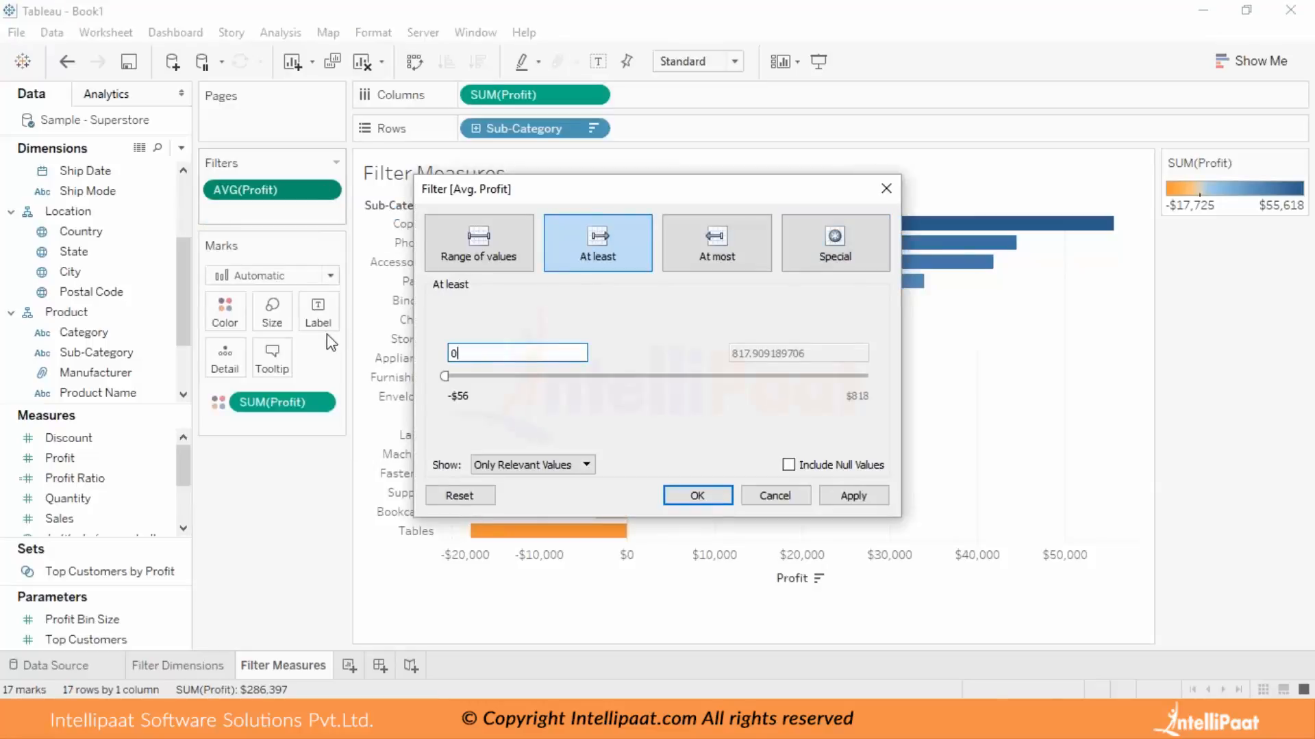
left_click(704, 499)
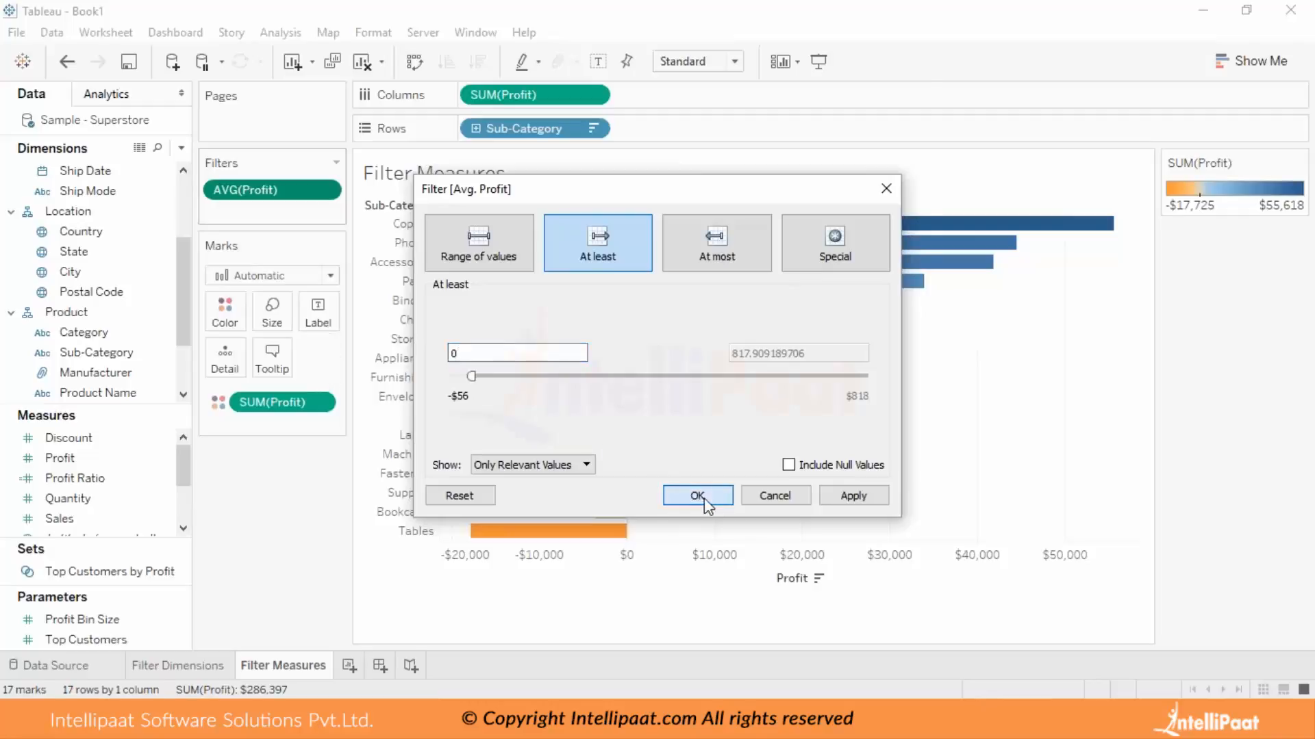
On a new worksheet, plot Sales by Order Date year, with Sub-Category placed before Sales in the rows.
left_click(349, 666)
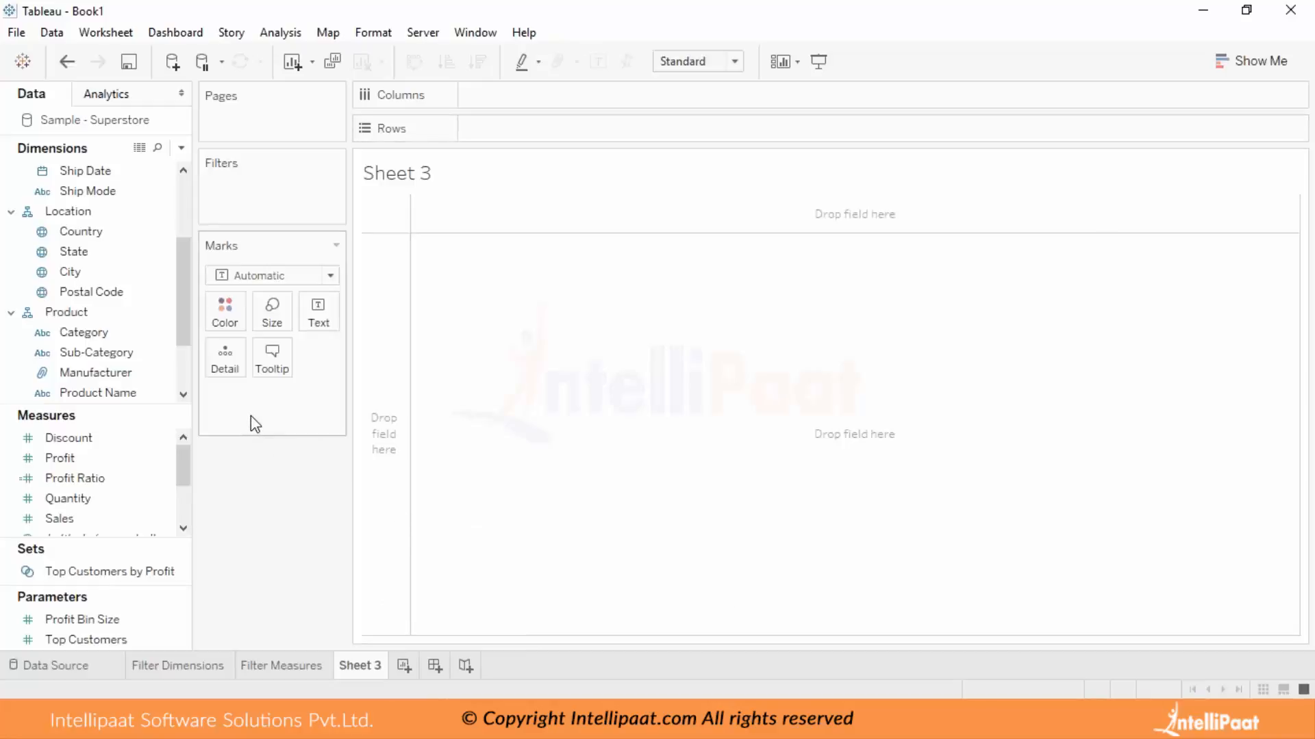
left_click(96, 274)
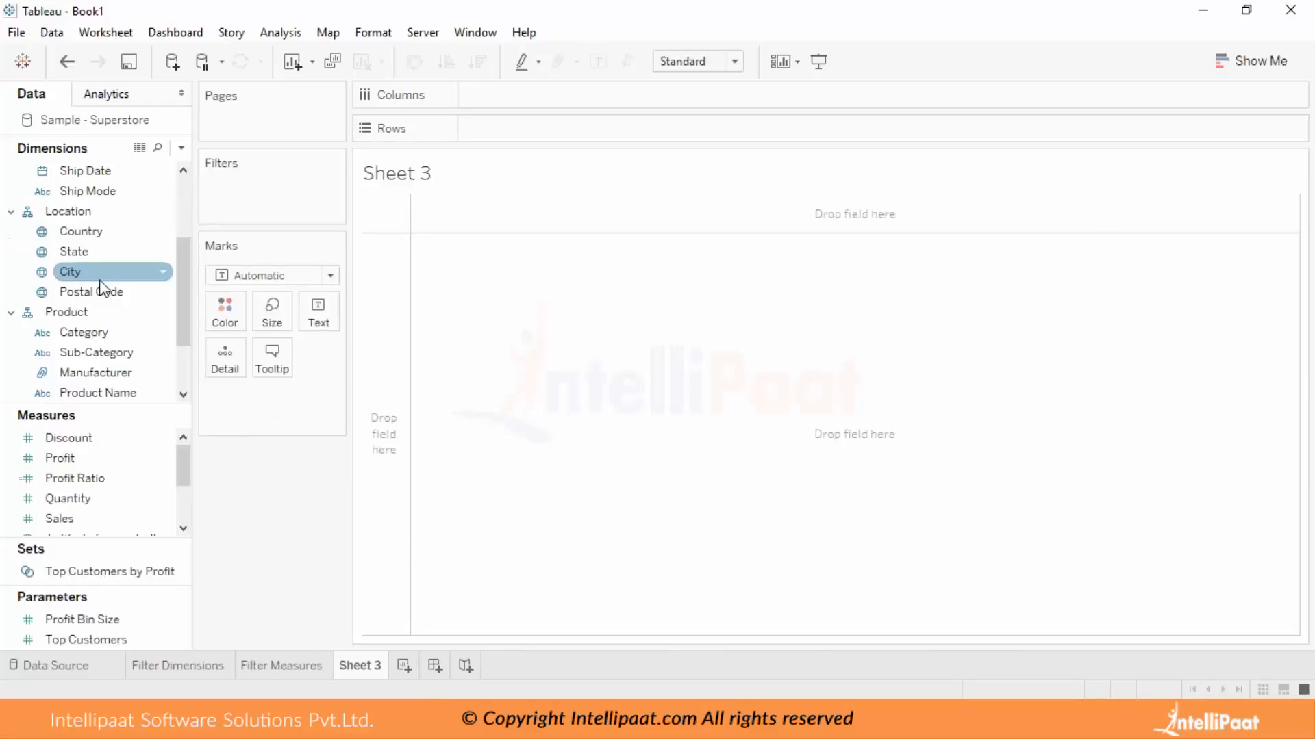
scroll(101, 286, "up", 2)
left_click_drag(89, 252, 586, 96)
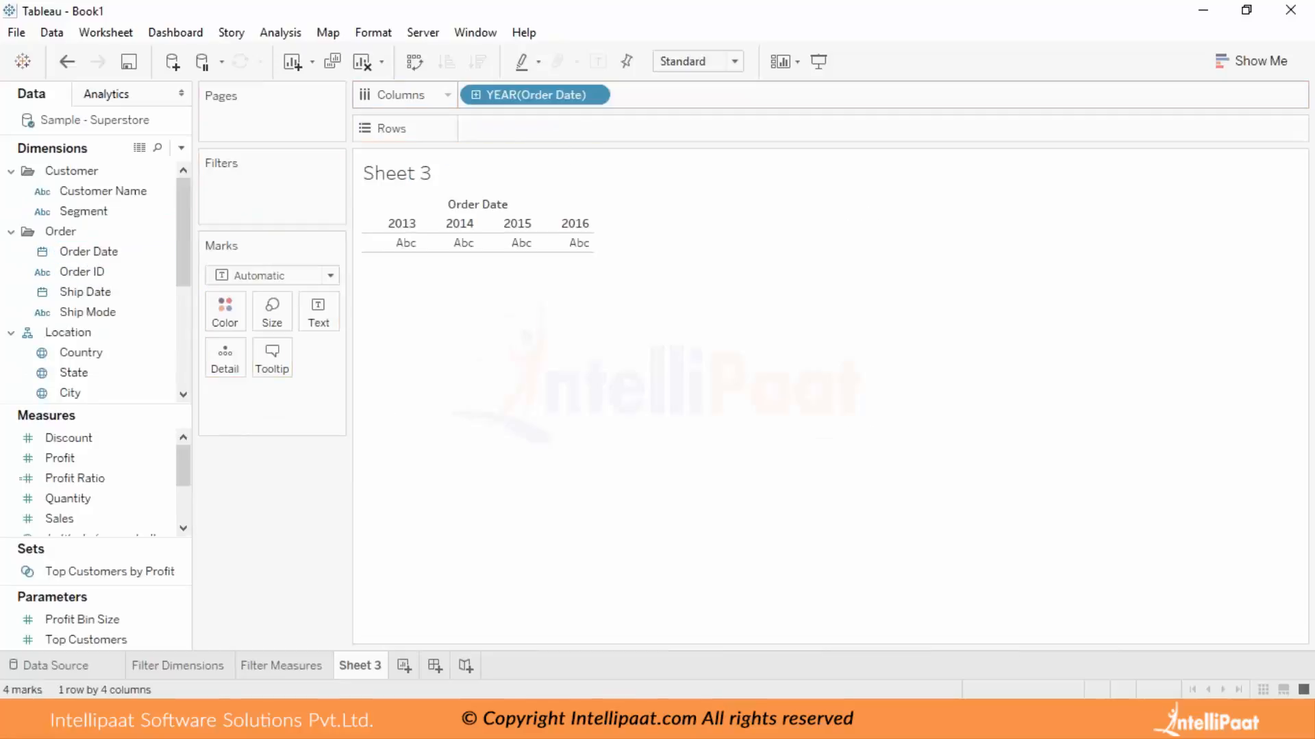
left_click_drag(64, 519, 582, 130)
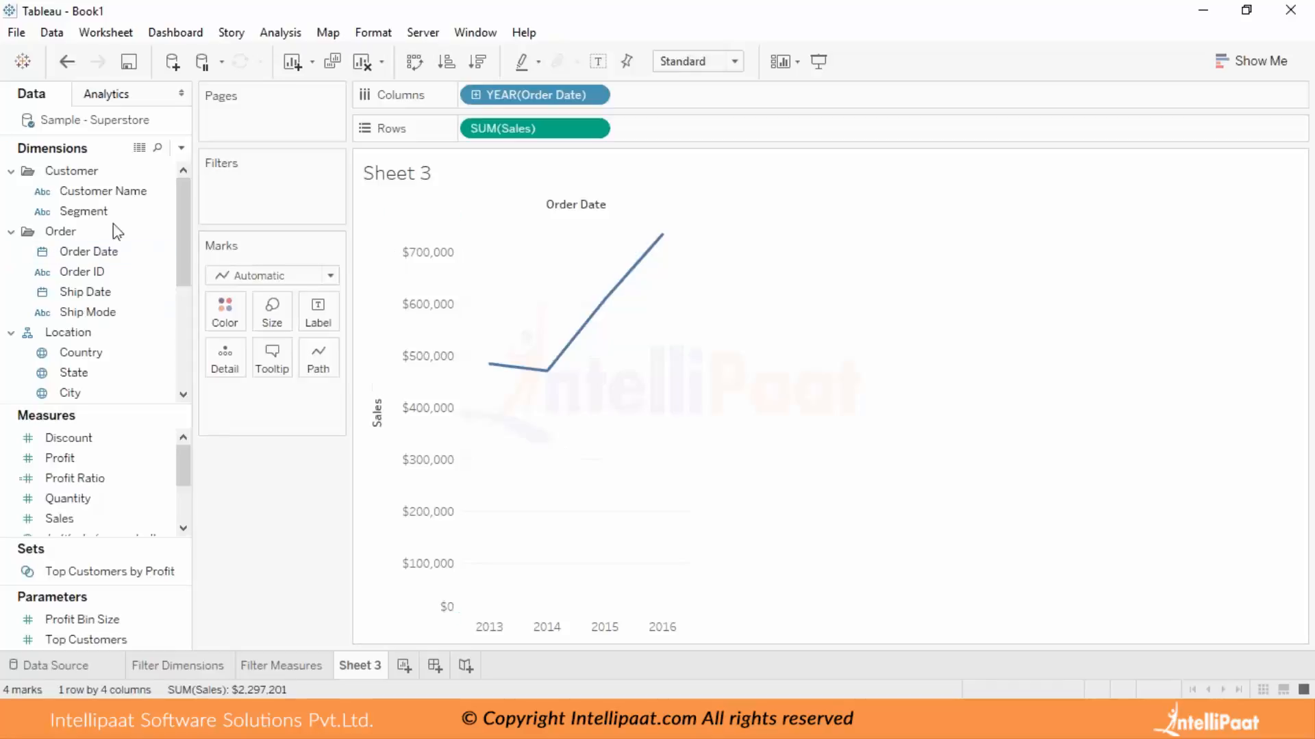
scroll(116, 275, "down", 3)
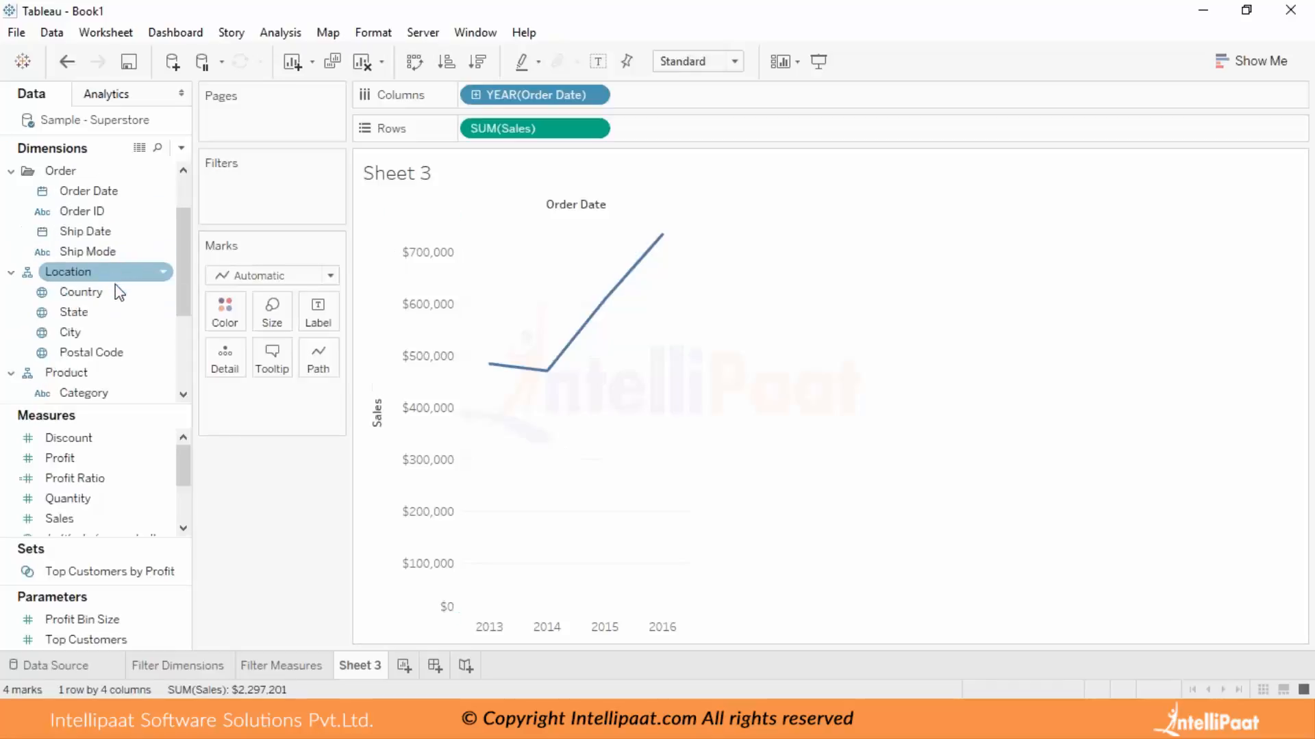
left_click_drag(91, 292, 480, 128)
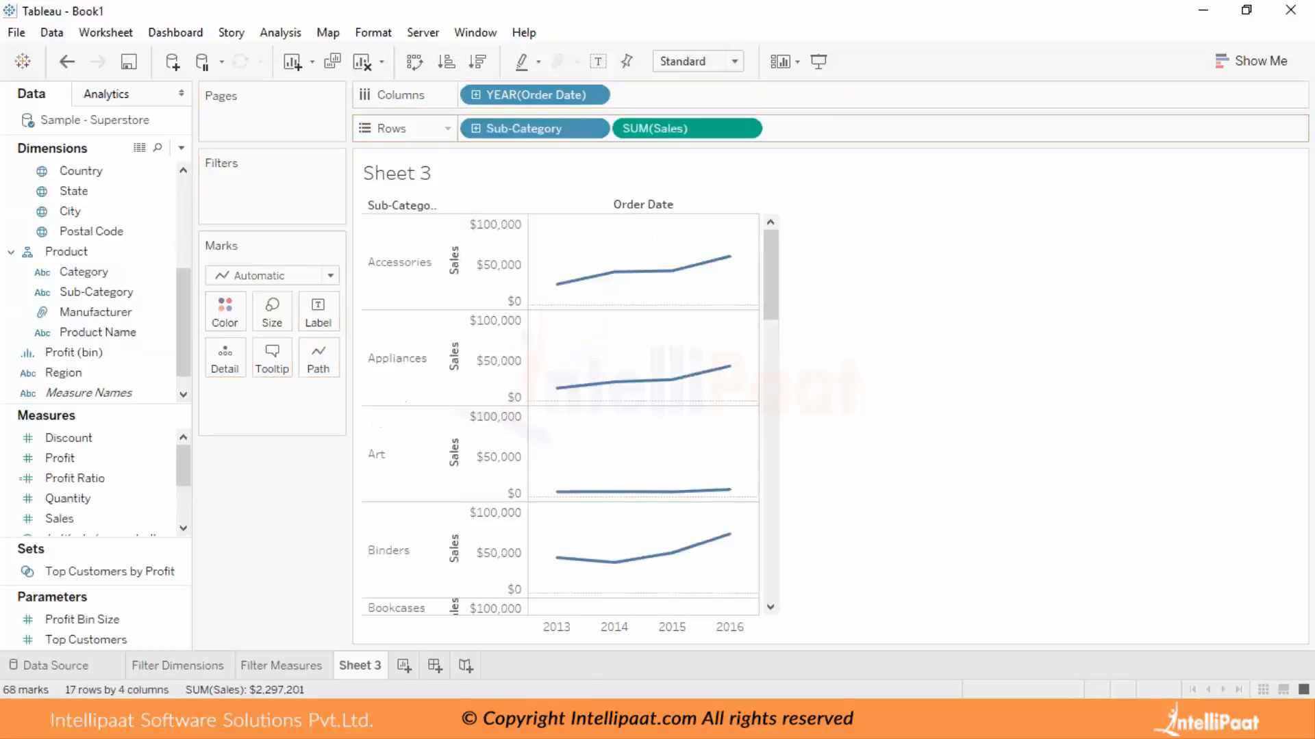
Undo the placement of Sub-Category in the rows, and open a Range of Dates filter on Order Date.
left_click(68, 61)
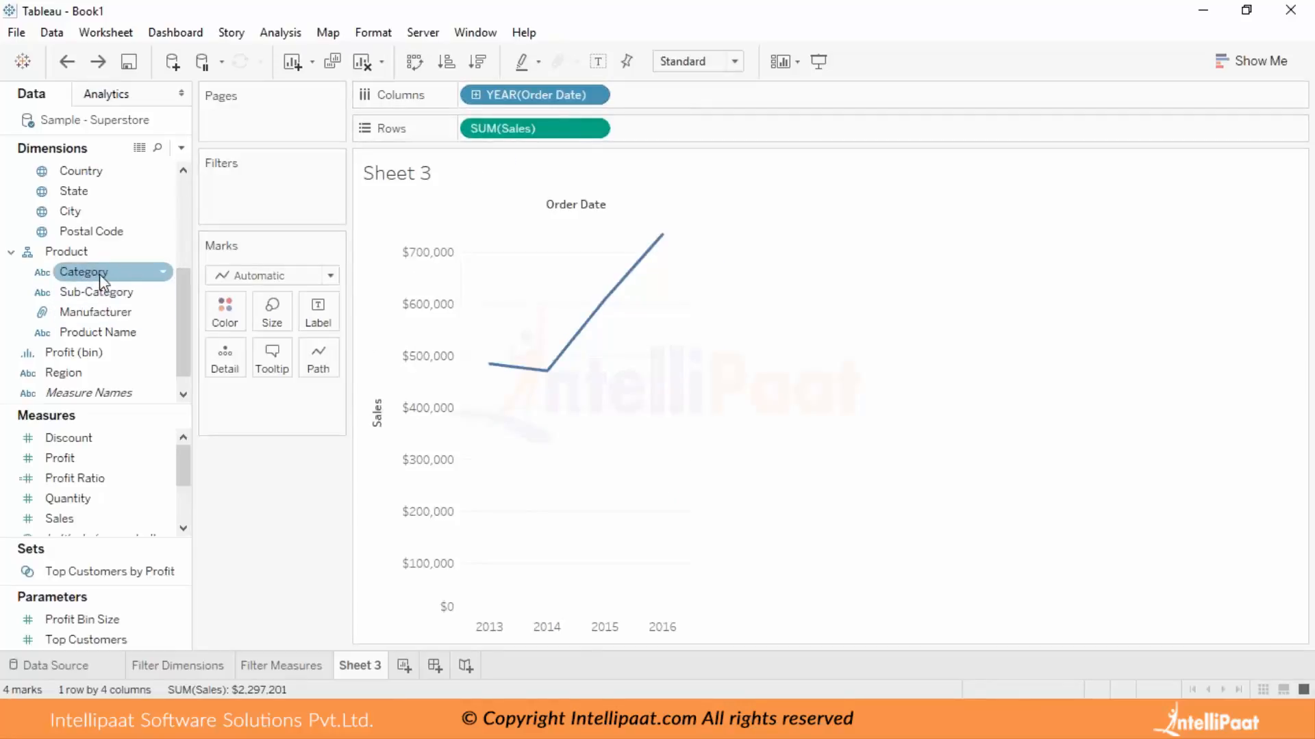
scroll(121, 248, "up", 2)
scroll(119, 252, "up", 1)
left_click_drag(118, 251, 288, 201)
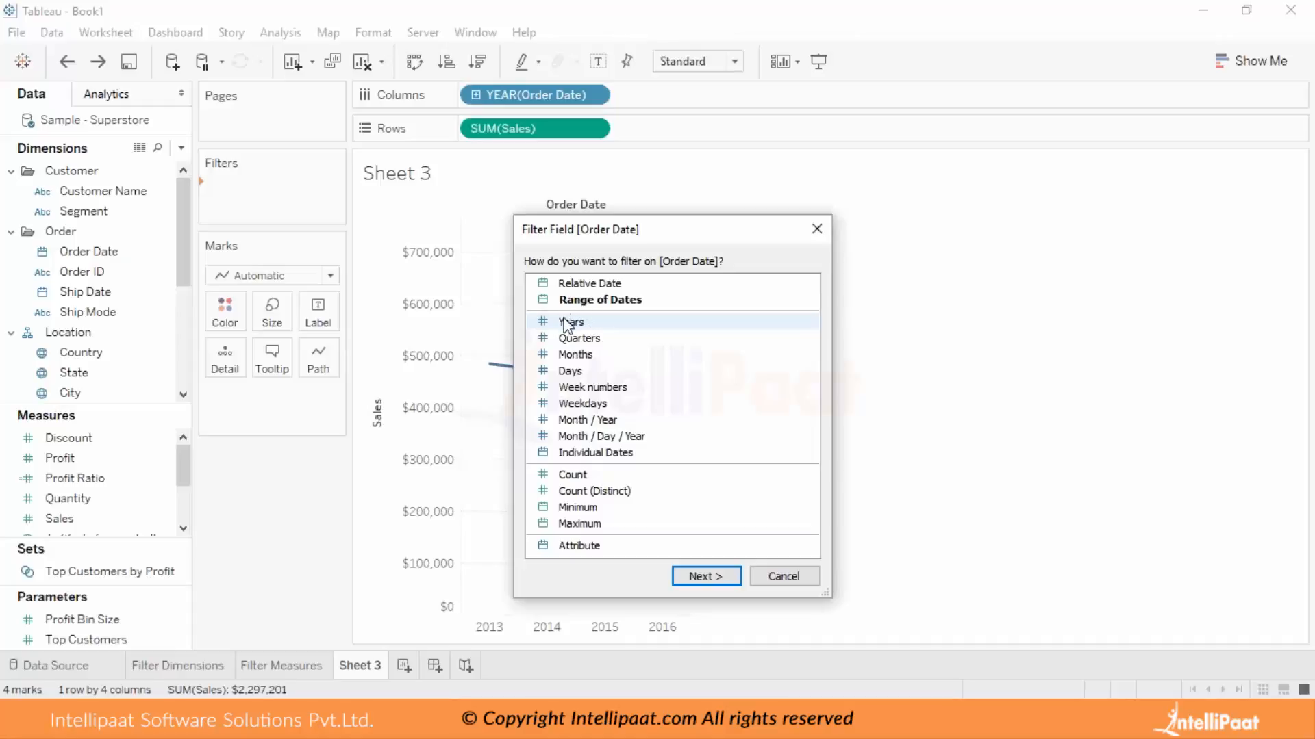
left_click(613, 305)
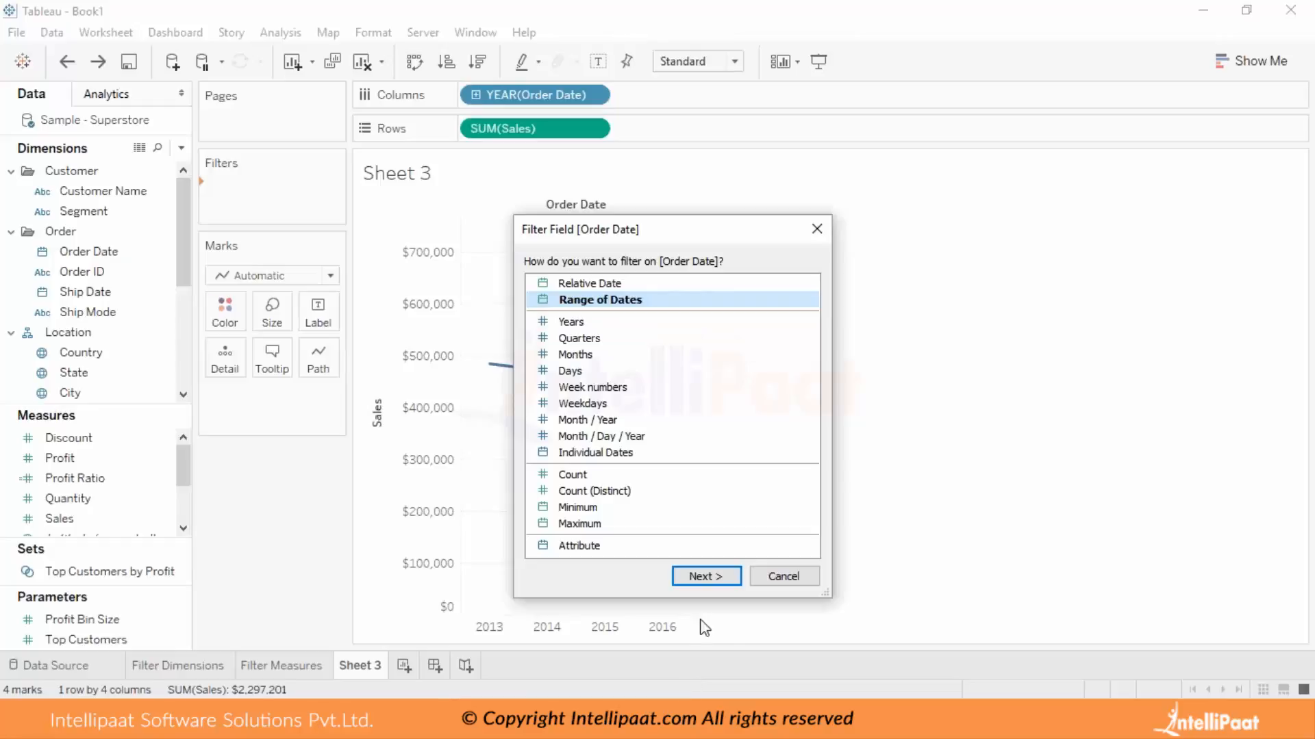
left_click(710, 579)
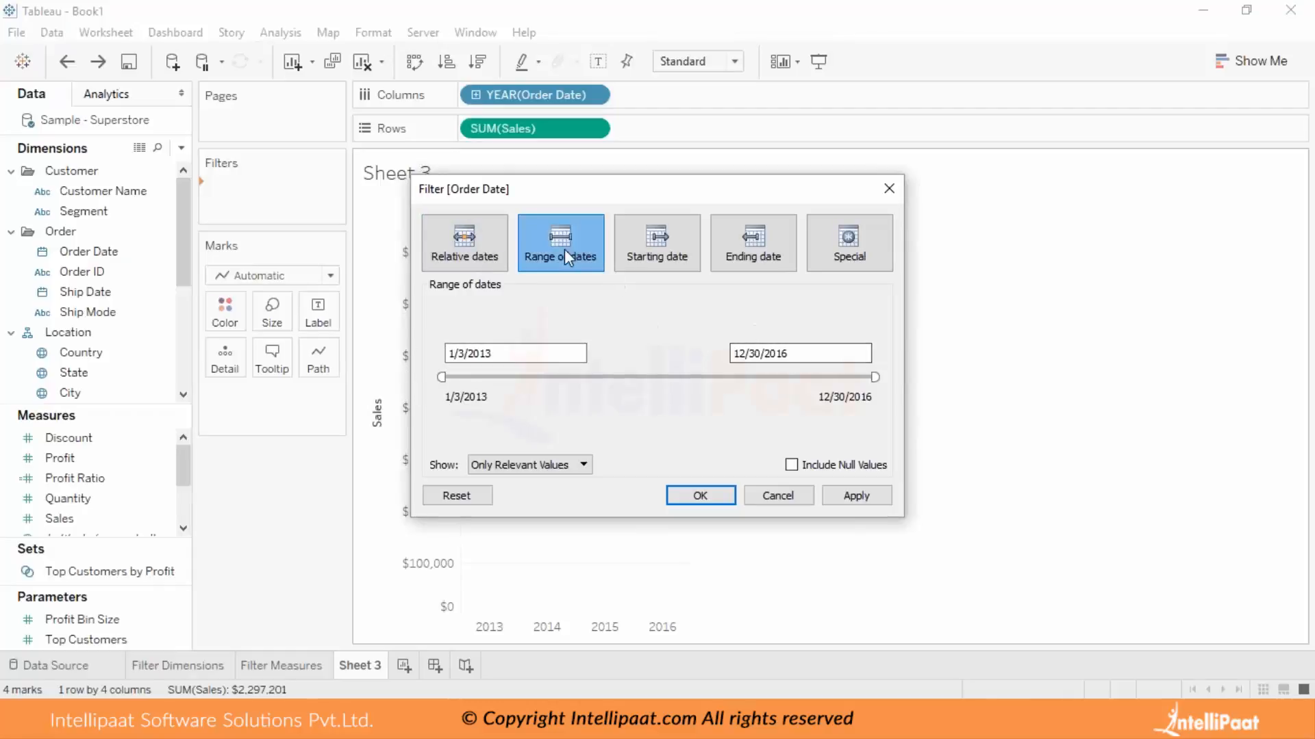
View the Starting date, Ending date, Special and Relative dates options of the Order Date filter, including Quarters, Months and Weeks, and cancel.
left_click(657, 264)
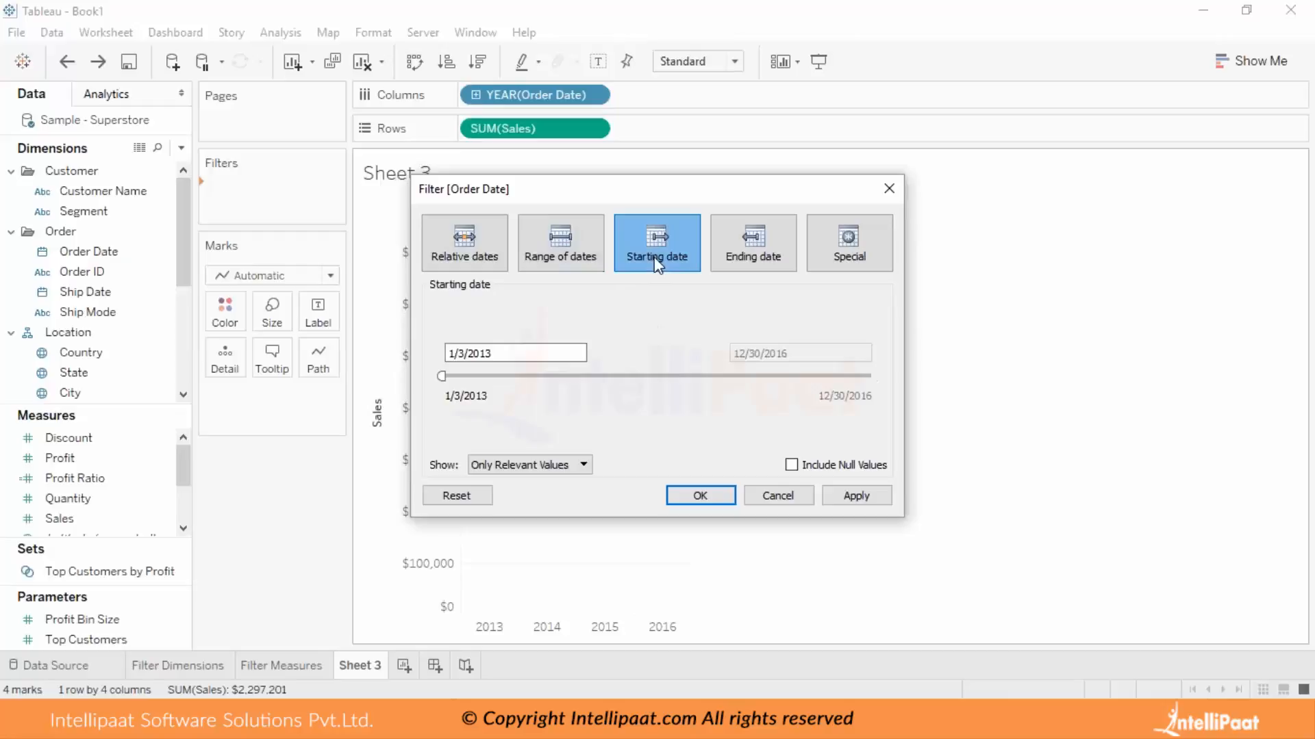
left_click(762, 249)
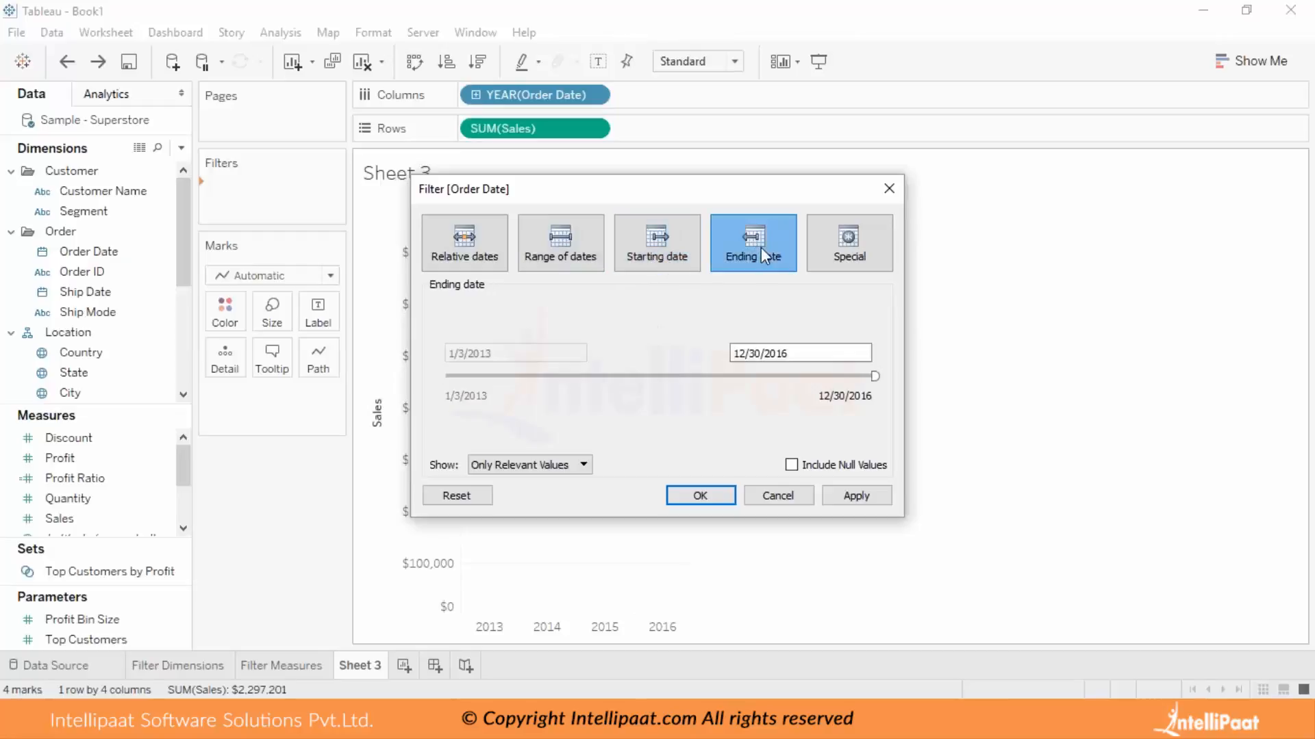
left_click(870, 241)
left_click(475, 245)
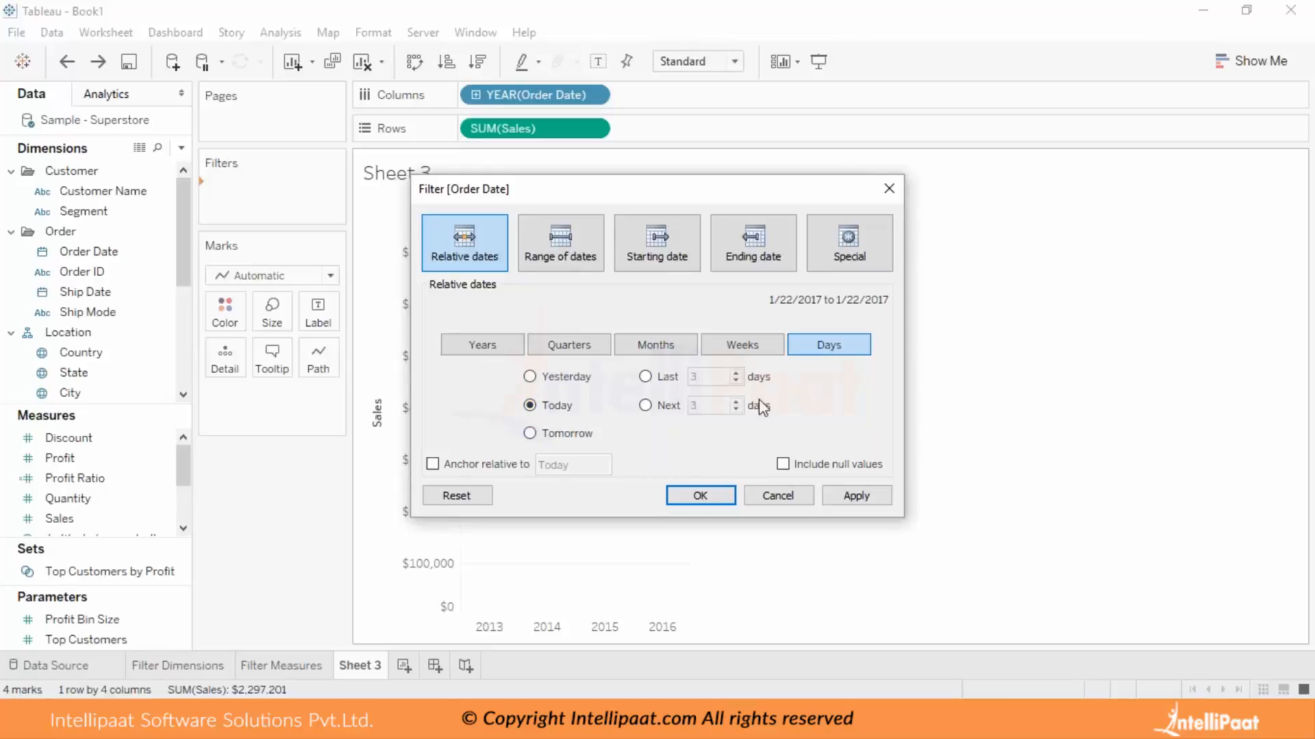
left_click(596, 347)
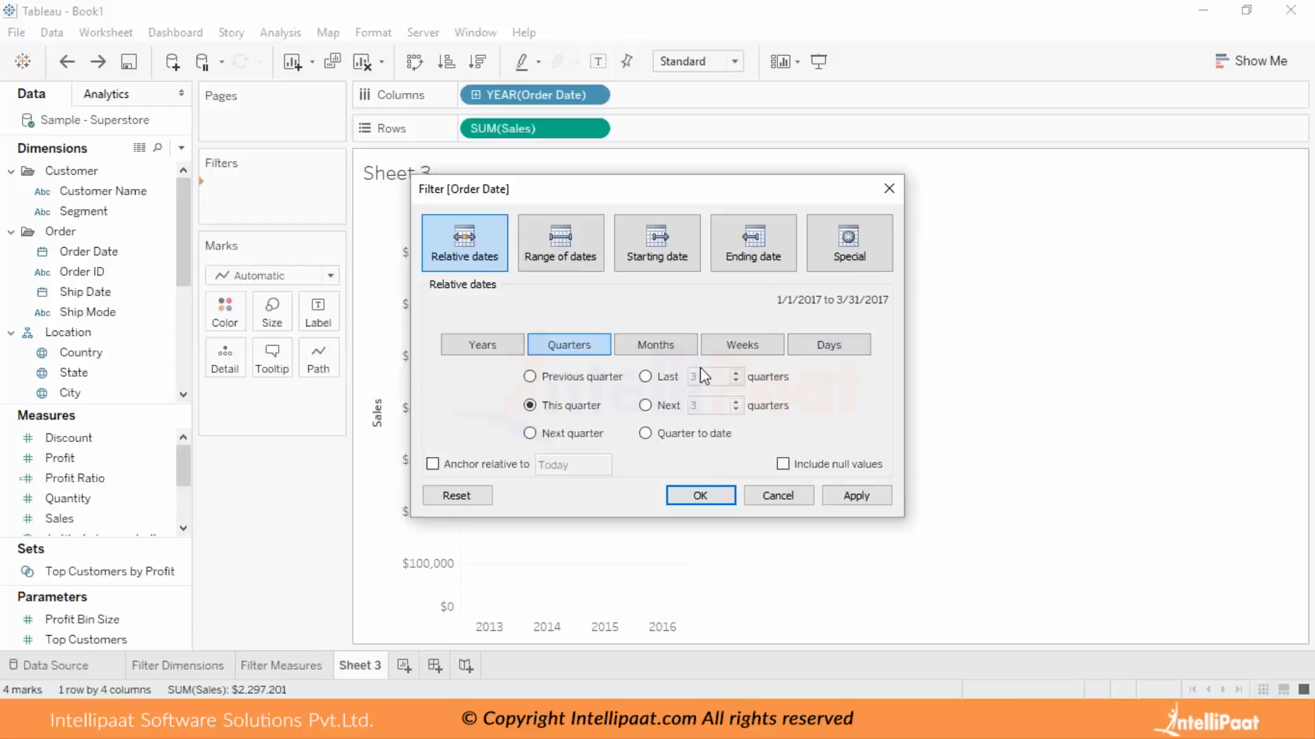
left_click(673, 351)
left_click(716, 347)
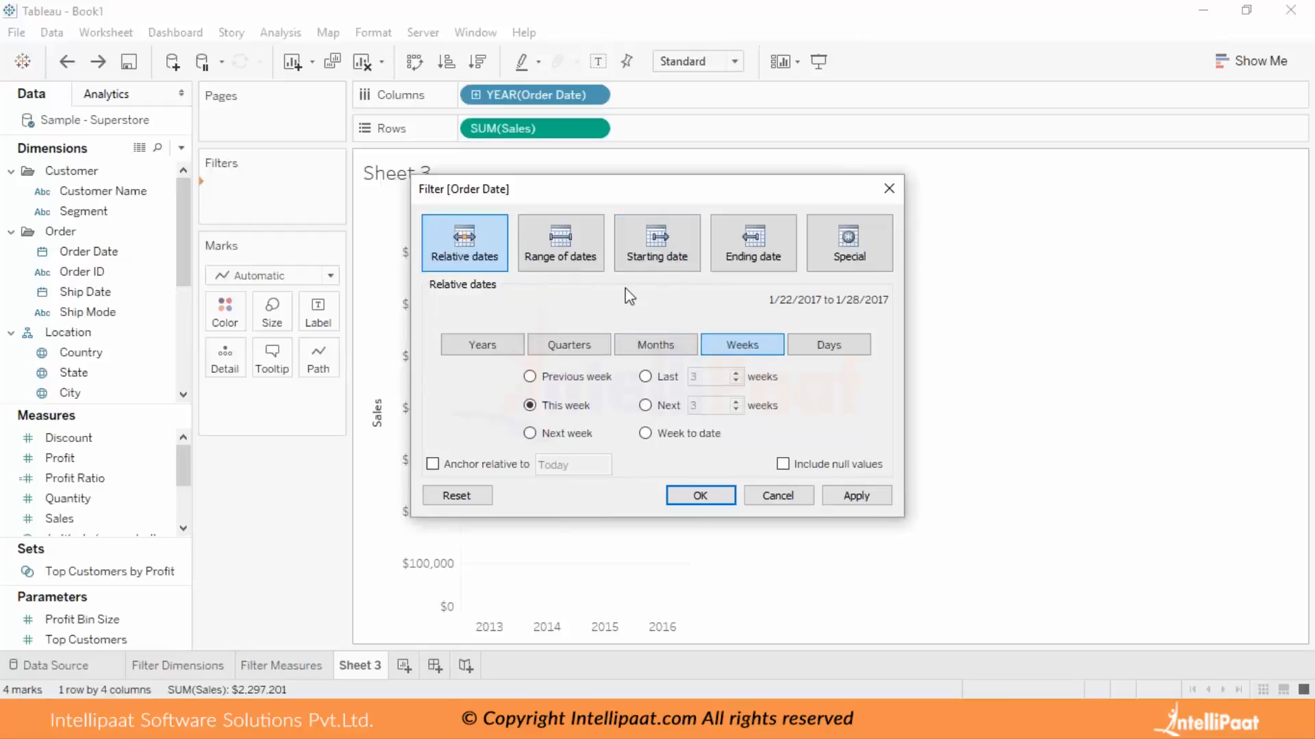
left_click(778, 496)
Filter Order Date by Years with all years from 2013 to 2016 included, and show the filter's control beside the chart.
left_click_drag(94, 255, 275, 199)
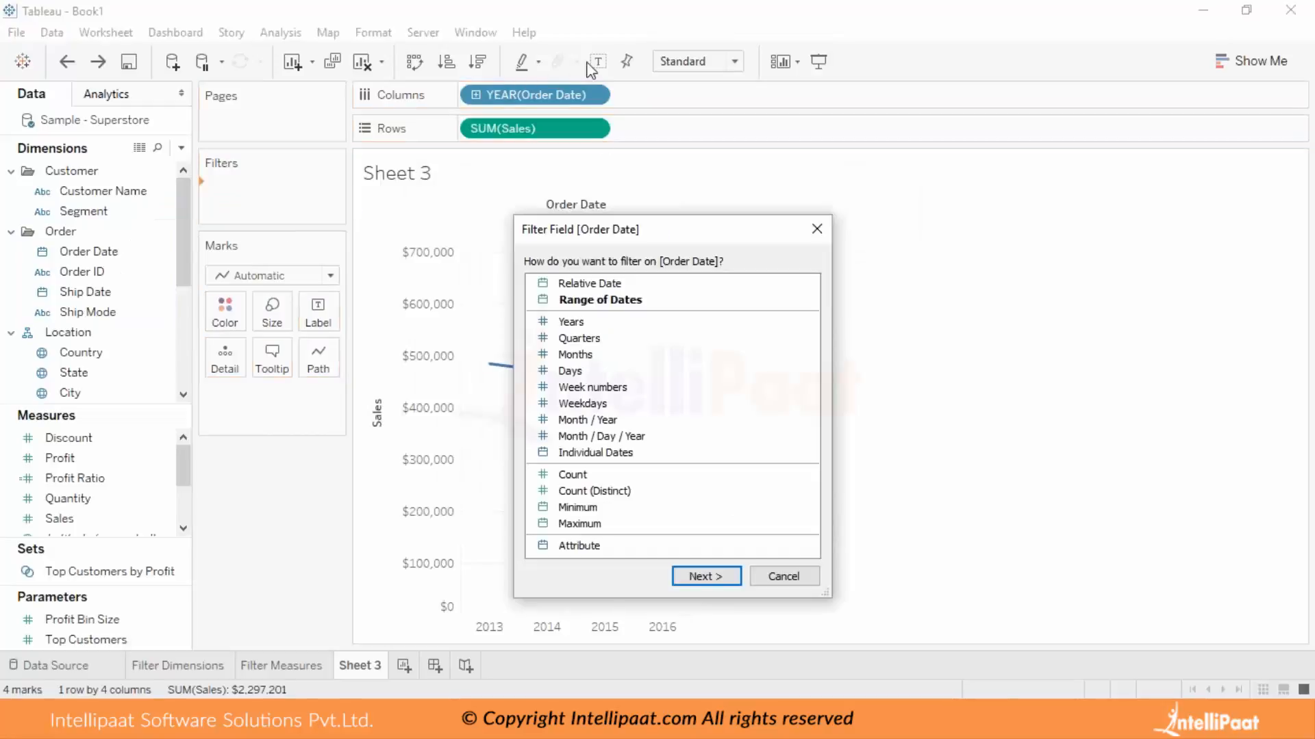
left_click(596, 321)
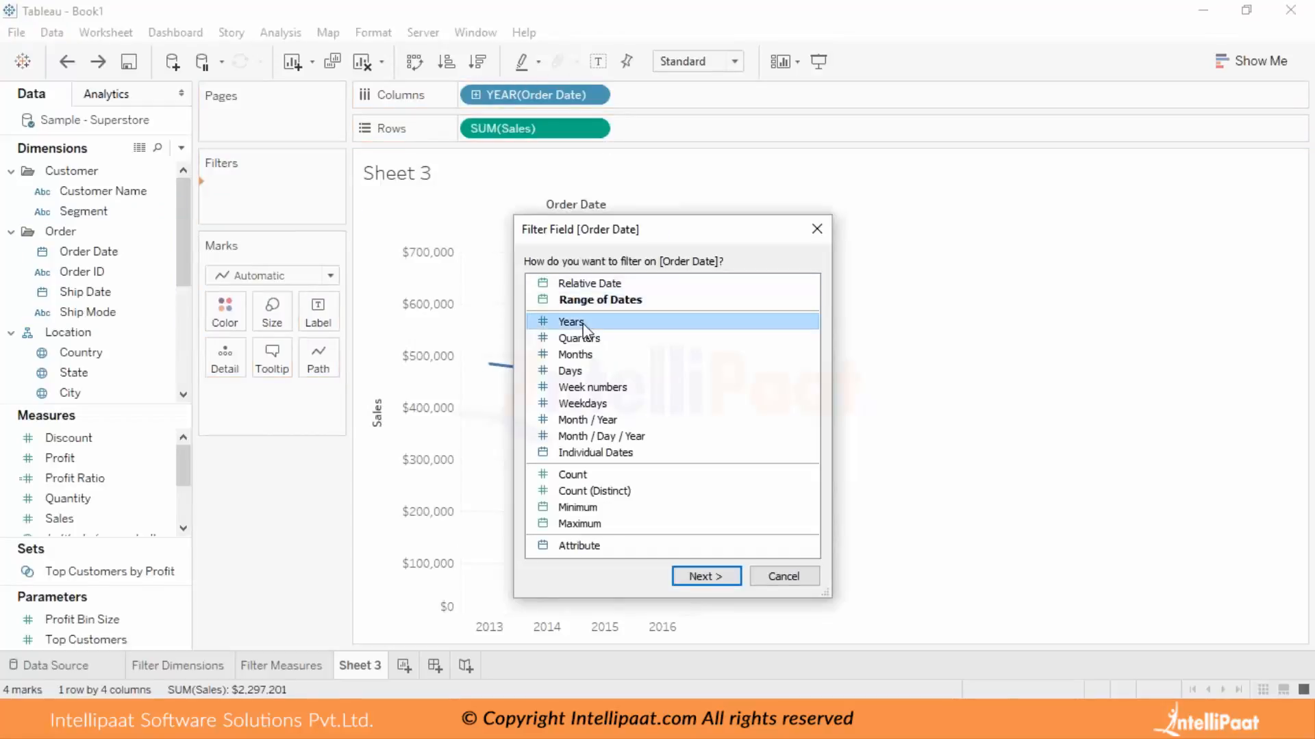
left_click(690, 576)
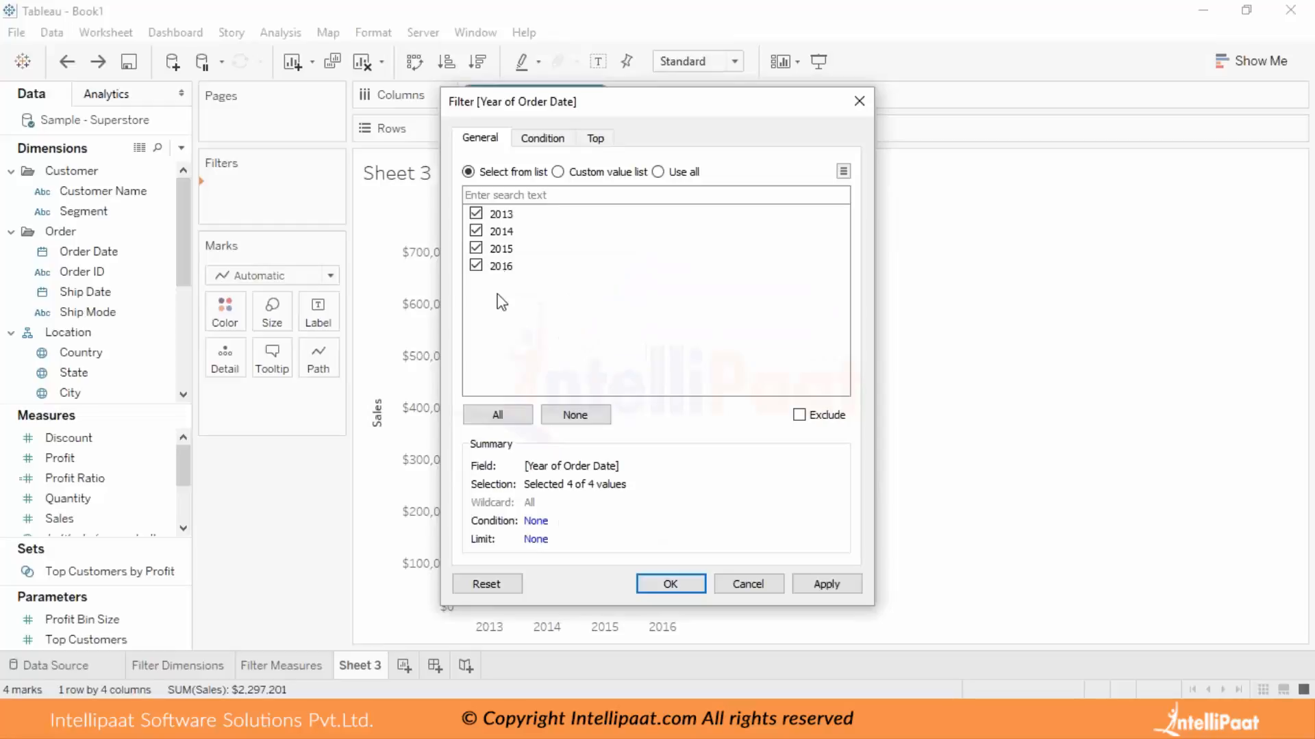
left_click(667, 582)
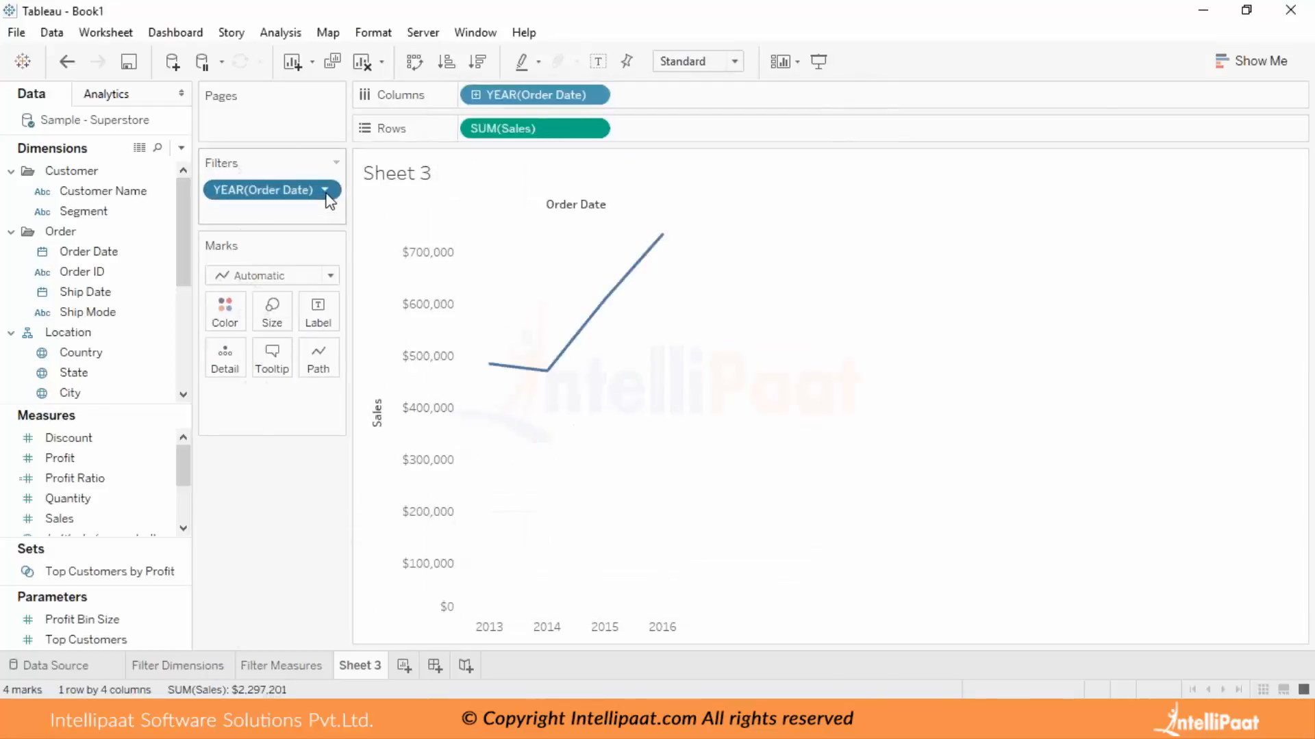
left_click(330, 191)
left_click(301, 170)
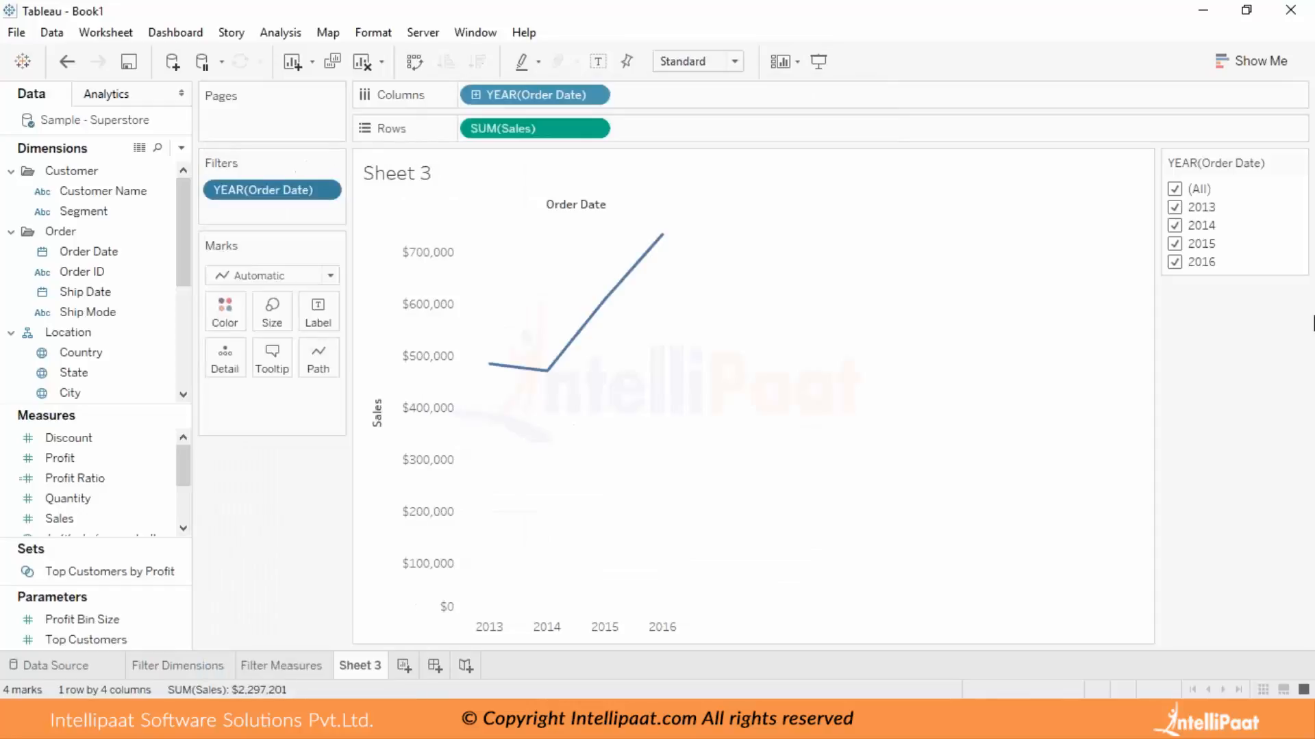
Clear all years in the filter control, include 2013, 2015 and 2016 one by one, and include all years again.
left_click(1175, 189)
left_click(1175, 207)
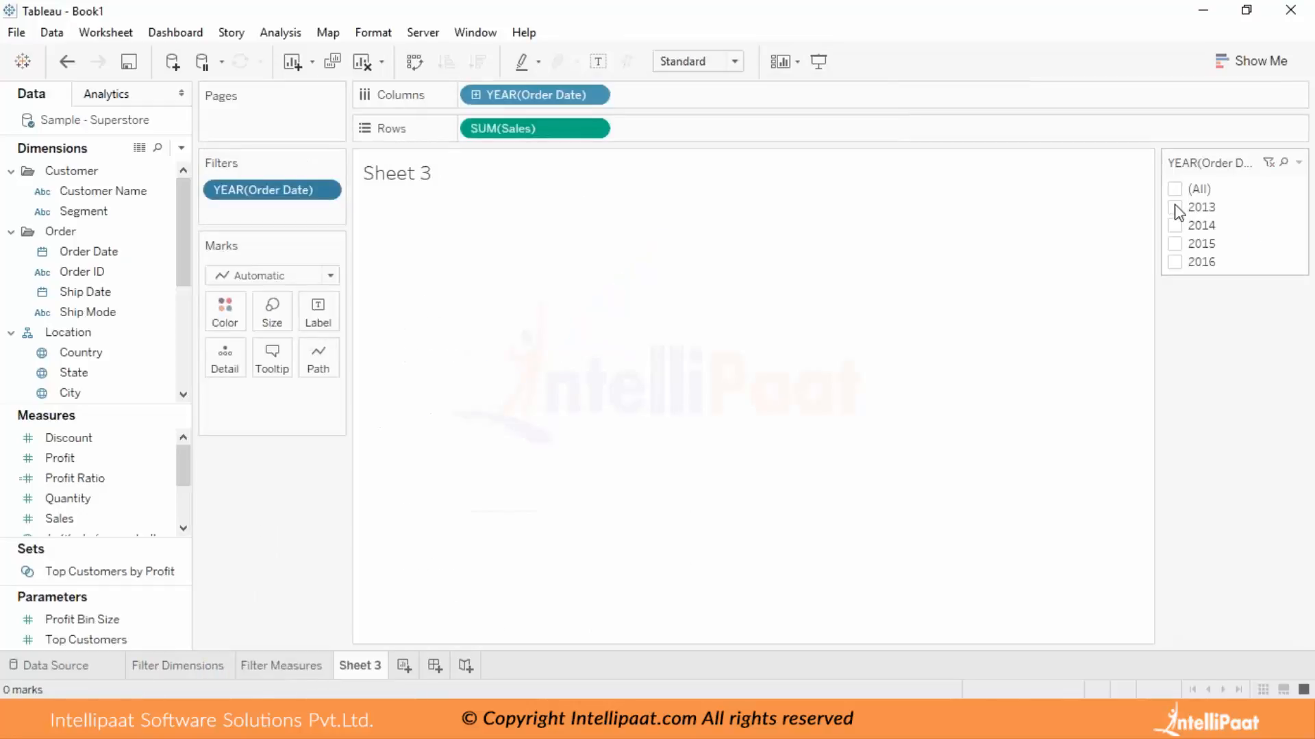
left_click(1175, 244)
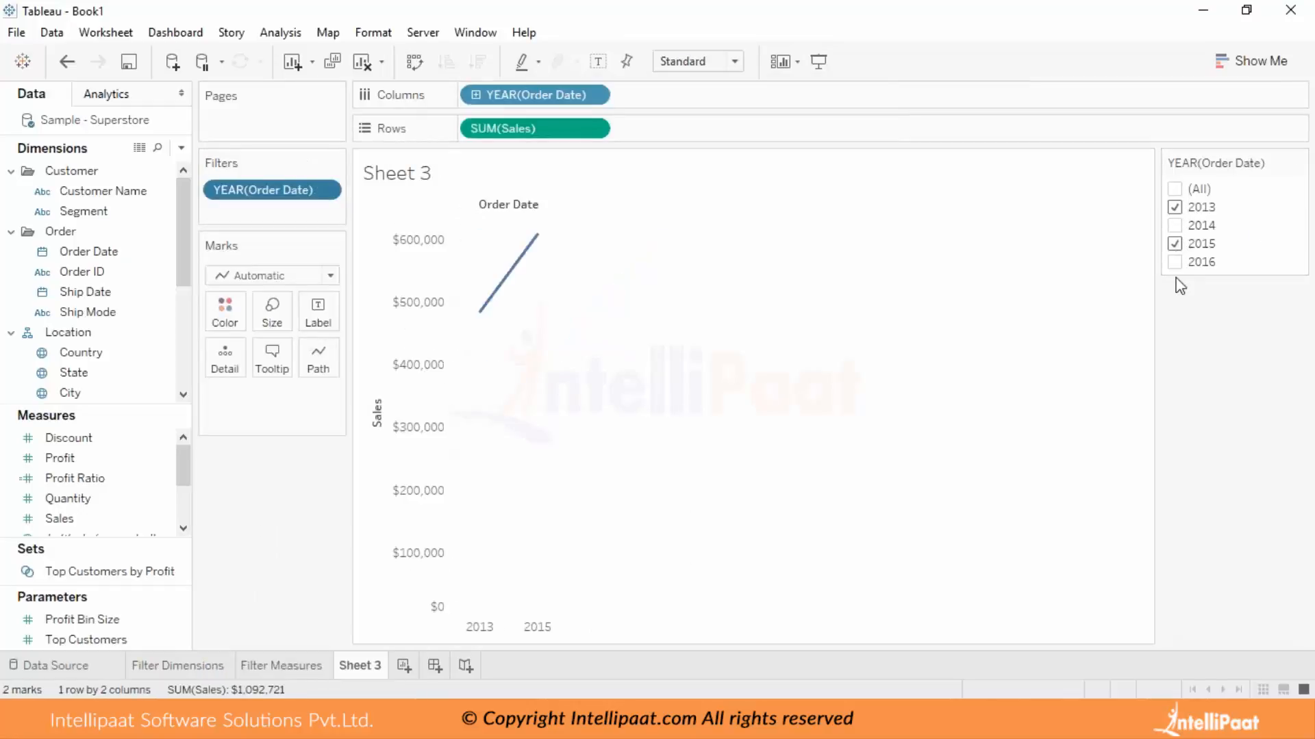
left_click(1174, 262)
left_click(1175, 189)
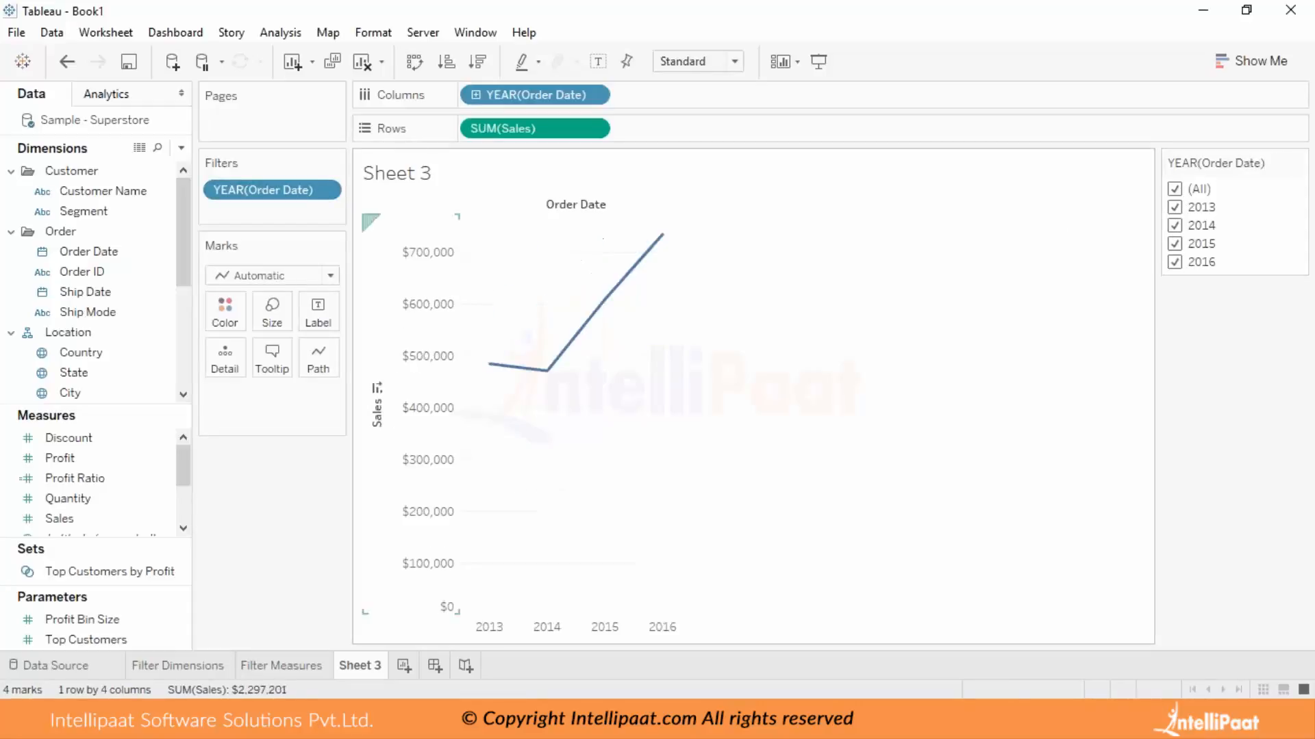
Reset the Order Date year filter in its settings, cancel the edit, and remove the filter from the sheet.
left_click(326, 189)
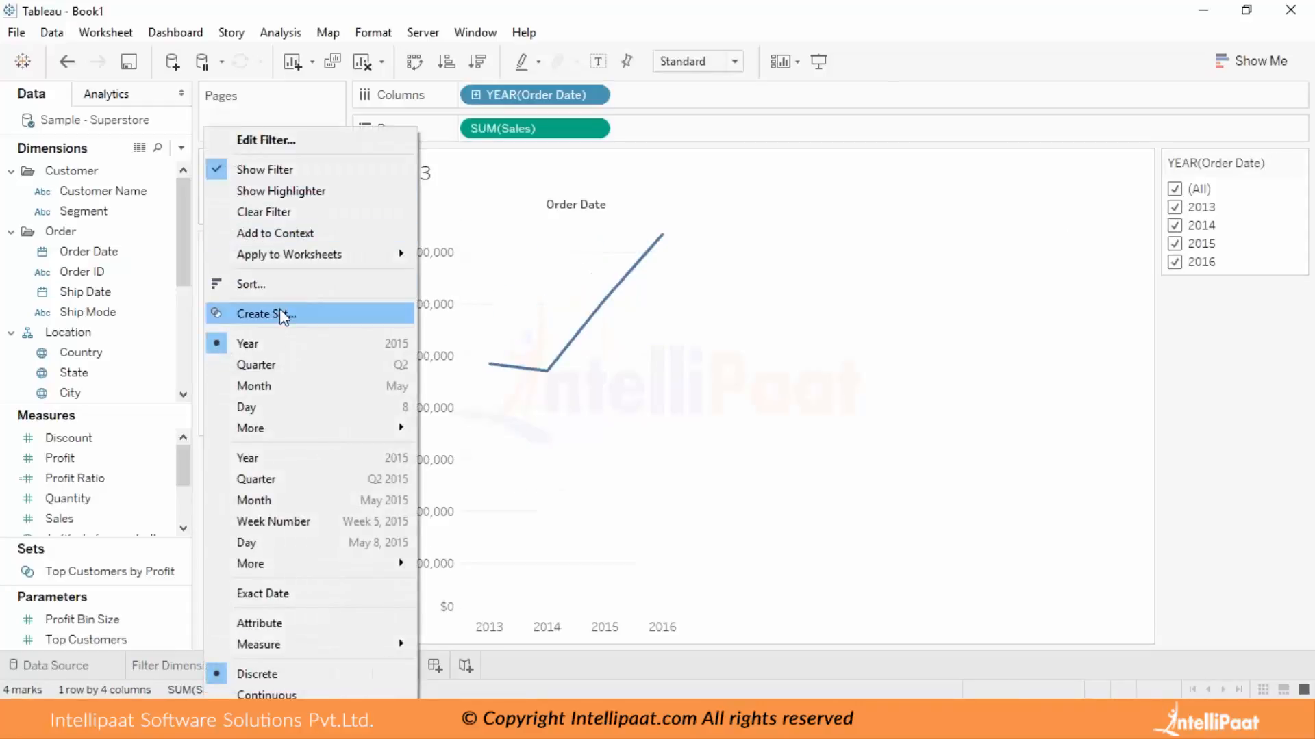
left_click(300, 141)
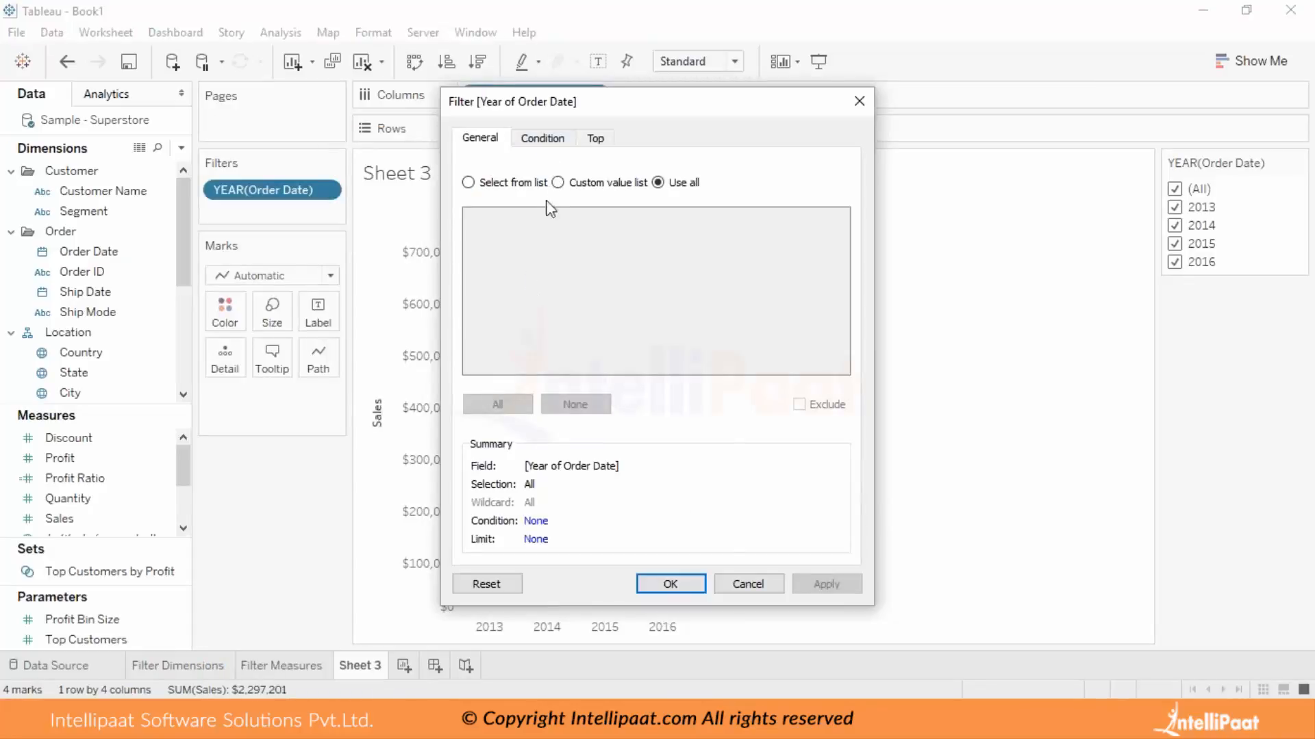
left_click(512, 584)
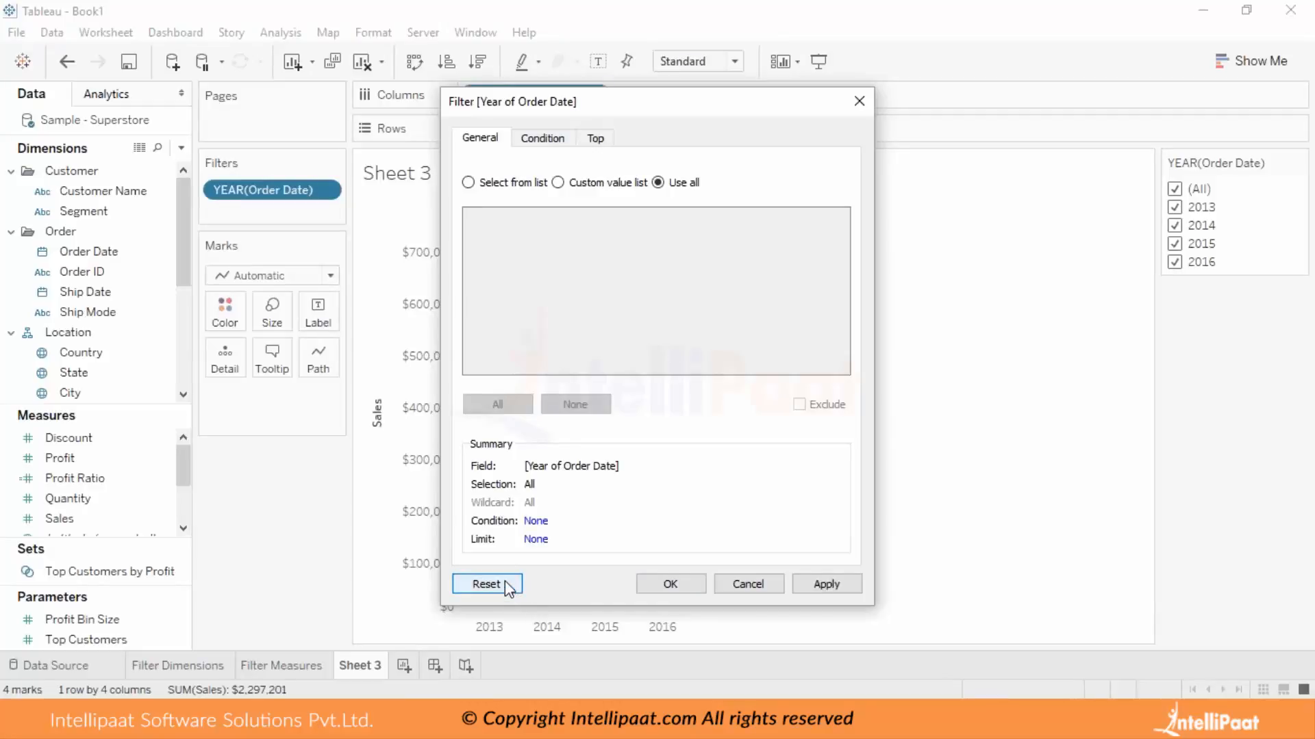
left_click(748, 587)
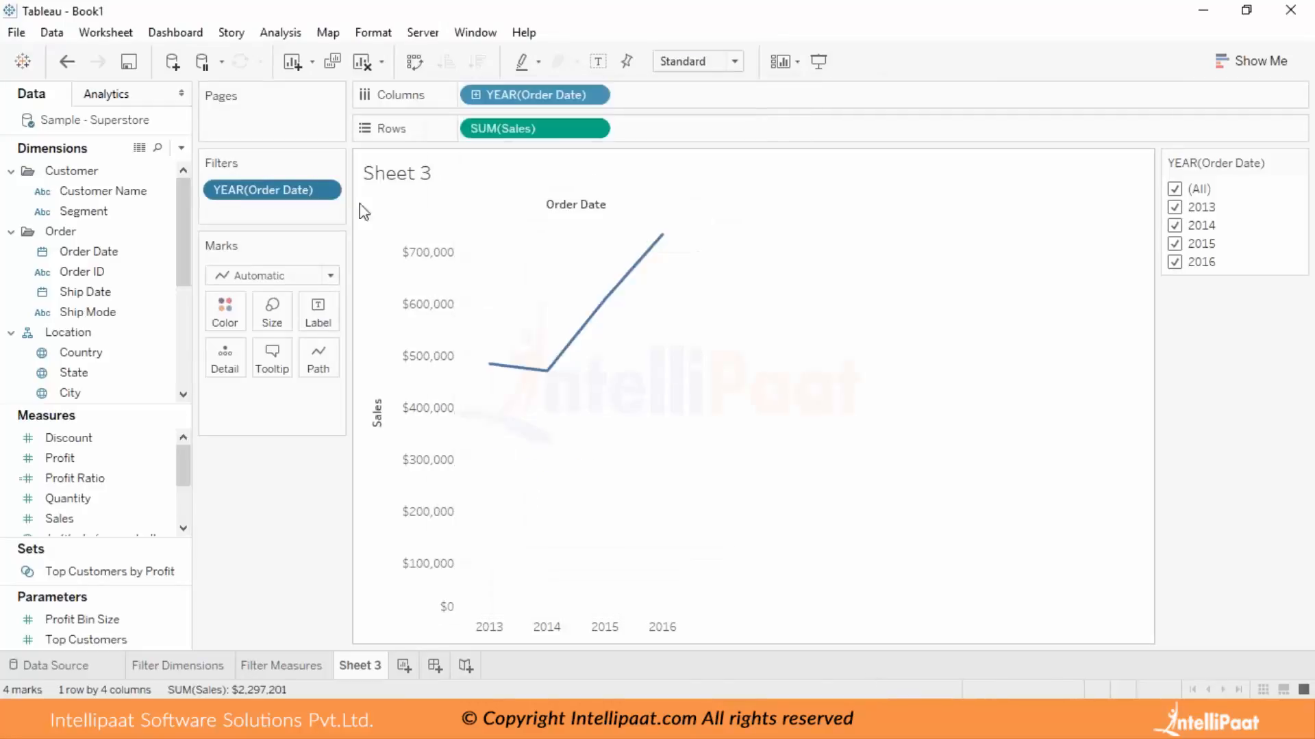
left_click(332, 190)
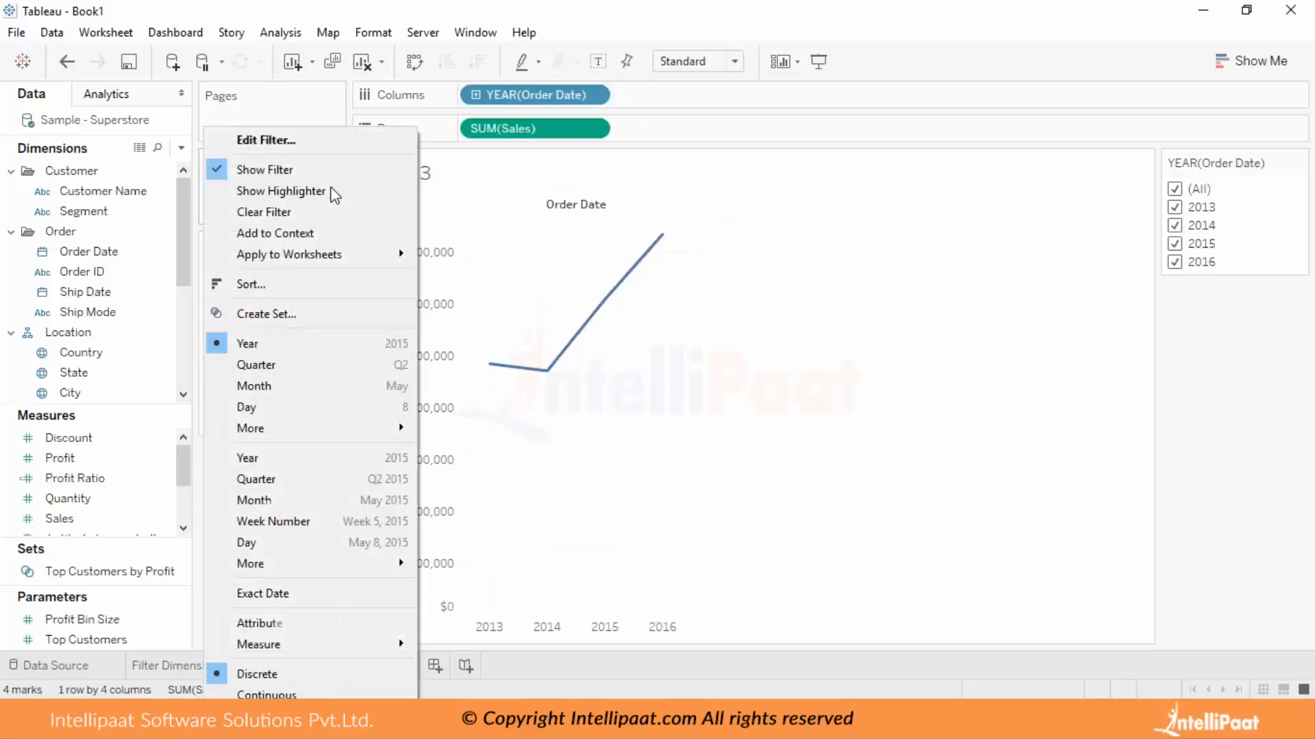
left_click(313, 212)
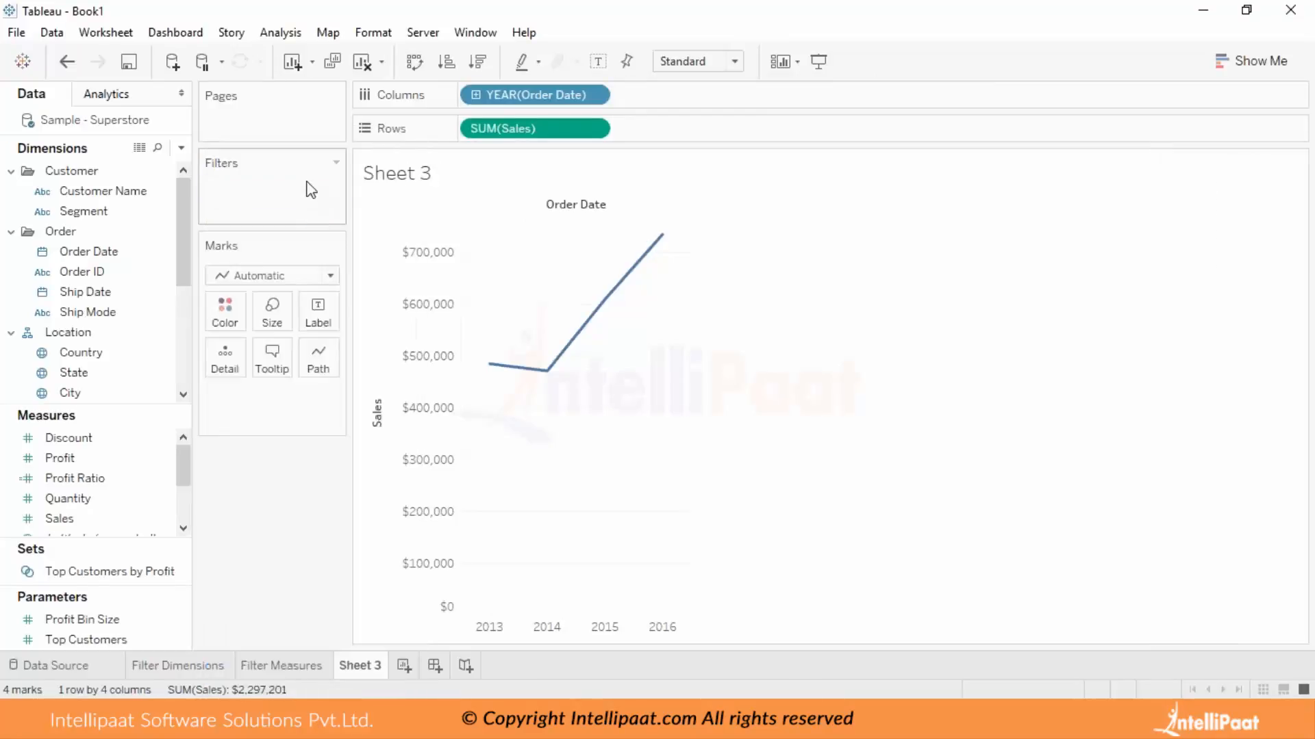
Filter Order Date by Months with all months selected, and show the filter's control beside the chart.
left_click_drag(87, 252, 246, 184)
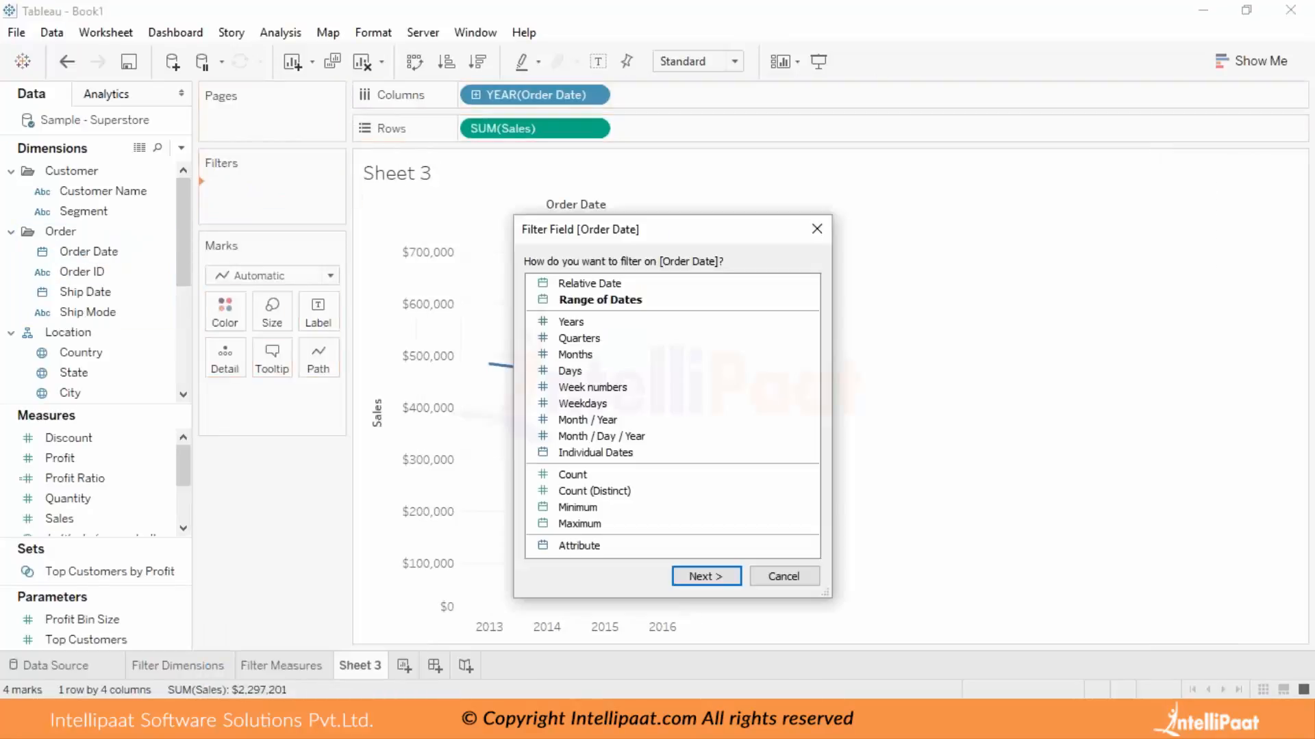
left_click(600, 352)
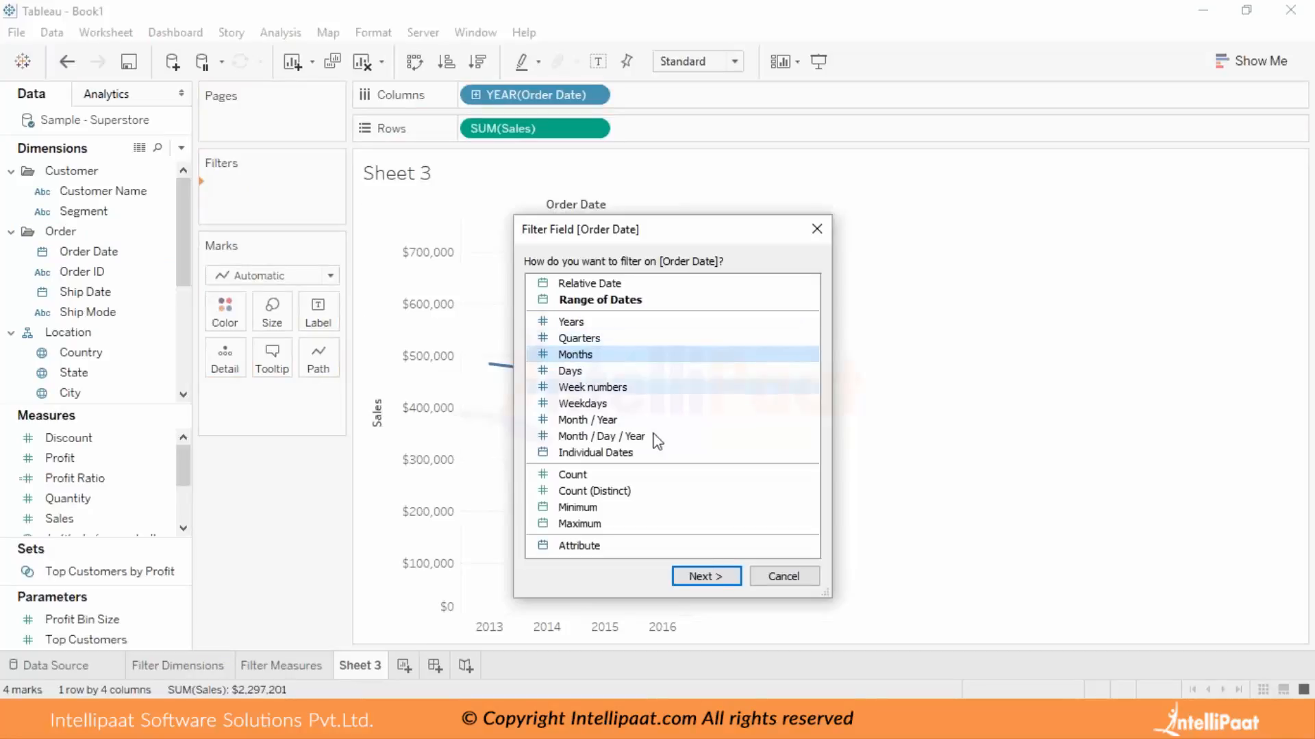
left_click(713, 577)
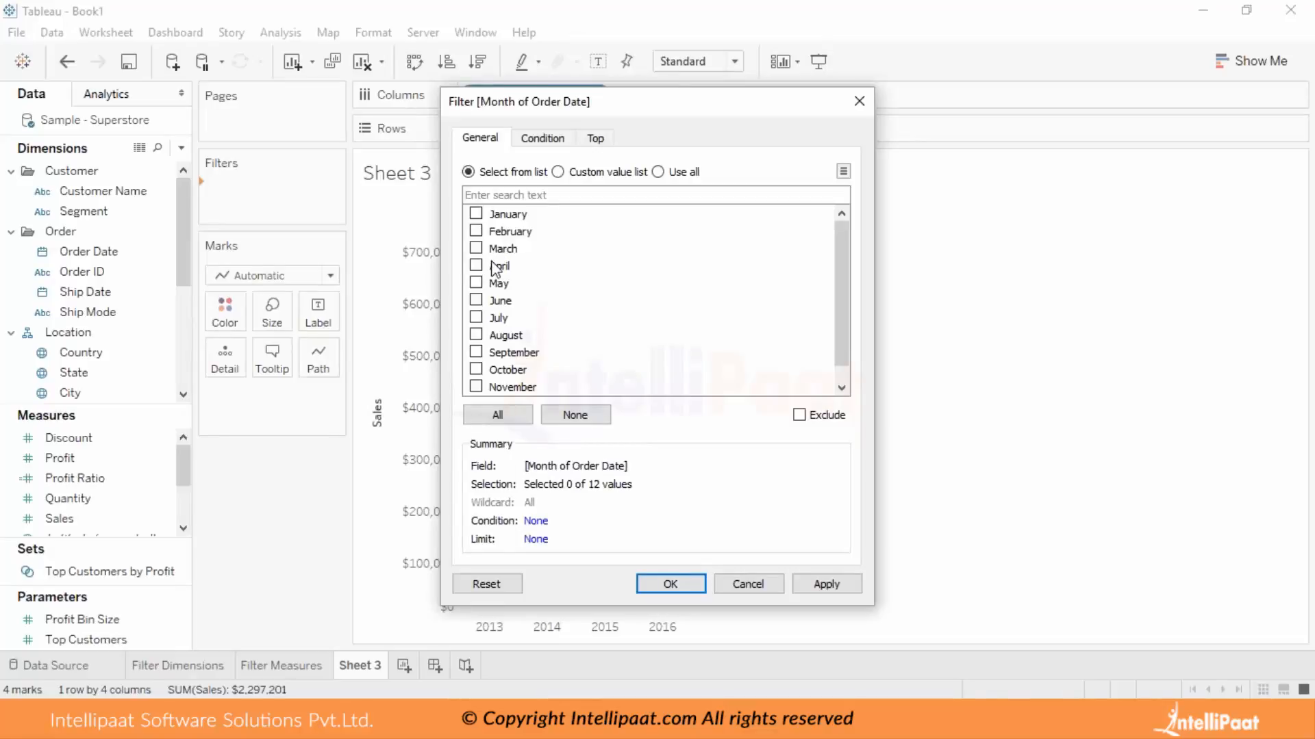
left_click(476, 214)
left_click(497, 415)
left_click(693, 584)
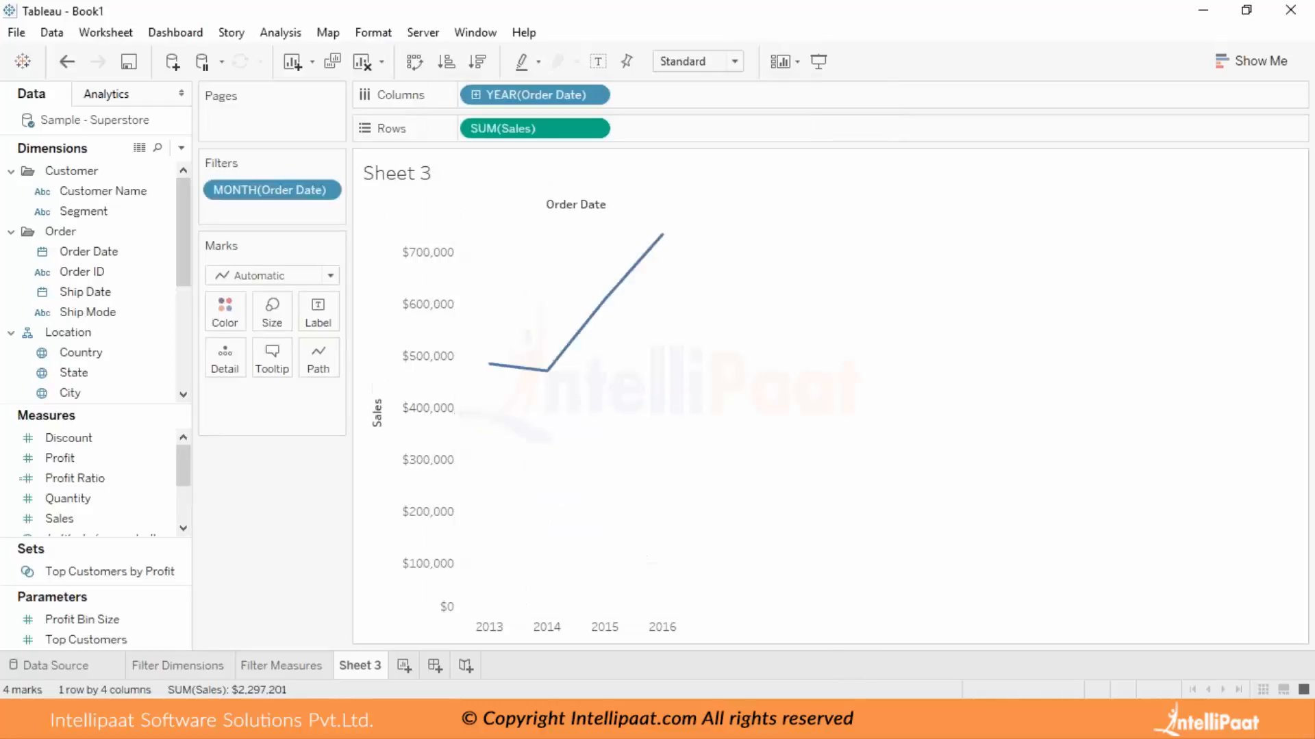
left_click(329, 190)
left_click(304, 218)
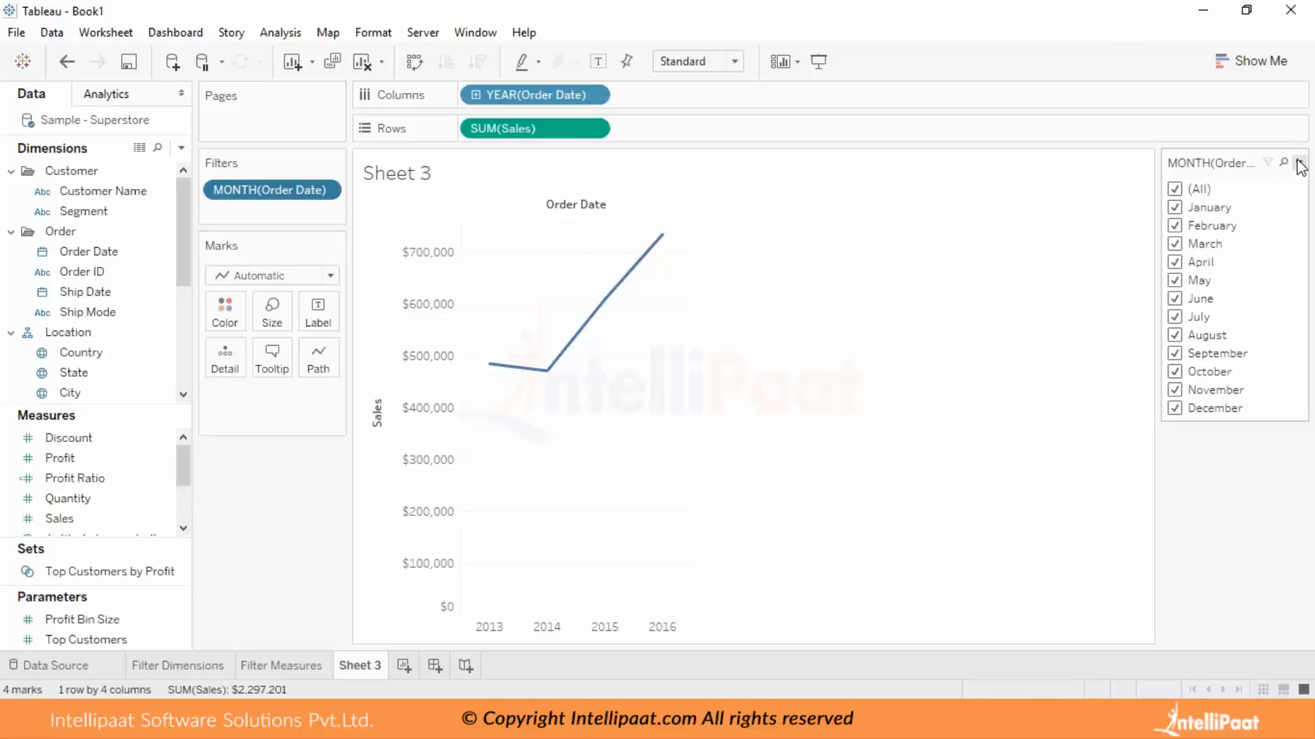
Switch the month filter control to Single Value (dropdown), and try several months including June, ending on August.
left_click(1298, 165)
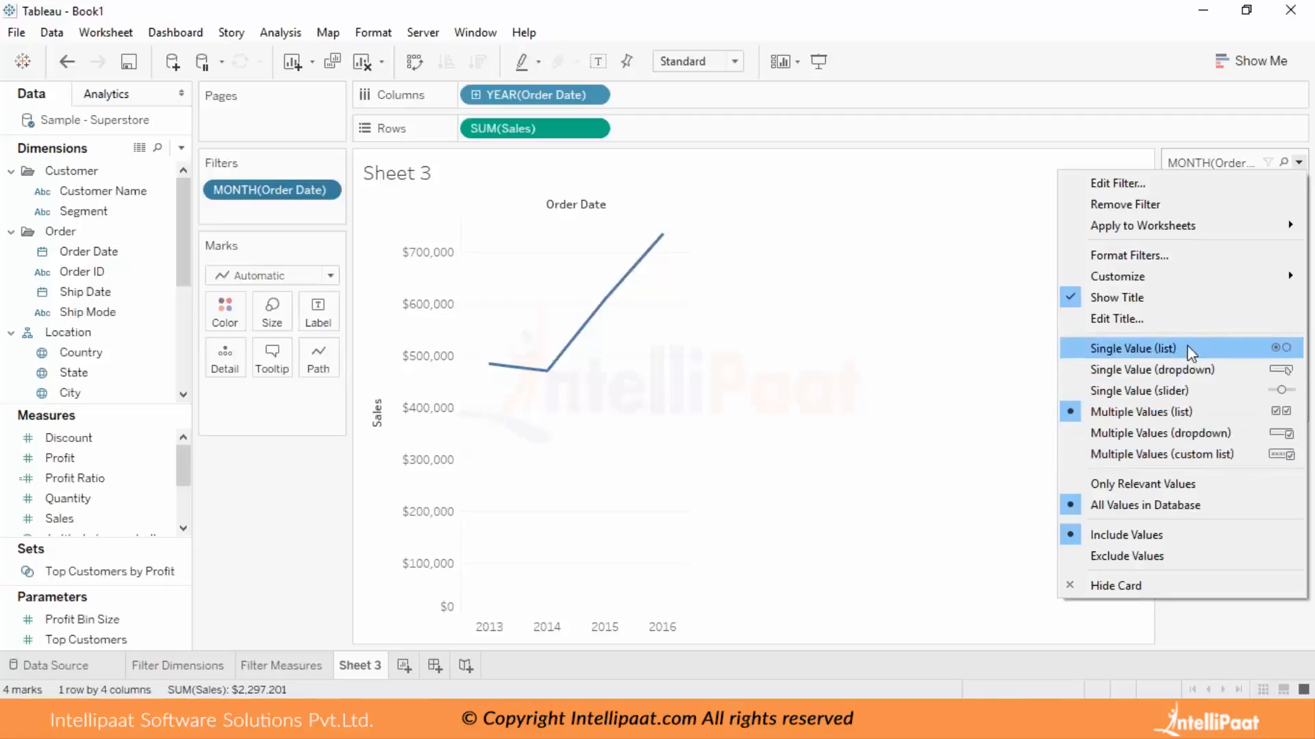
left_click(1191, 370)
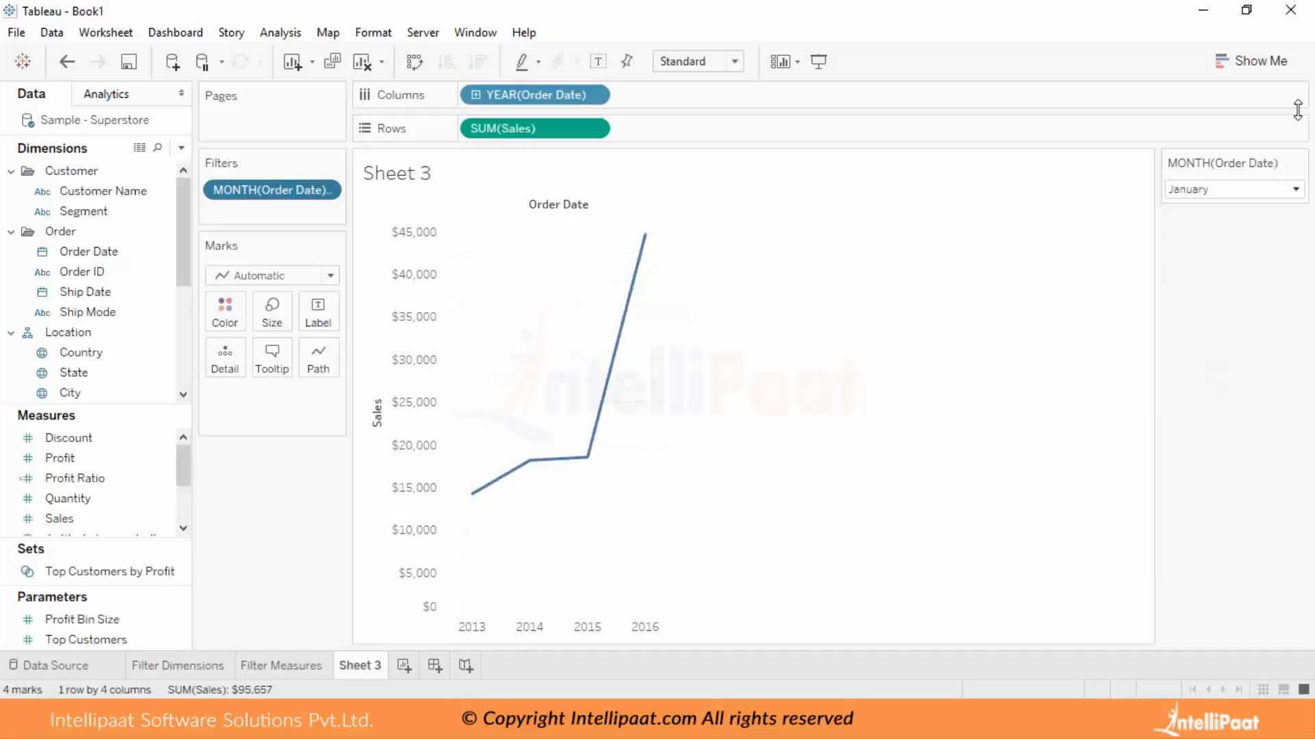
left_click(1300, 189)
left_click(1254, 297)
left_click(1295, 190)
left_click(1264, 346)
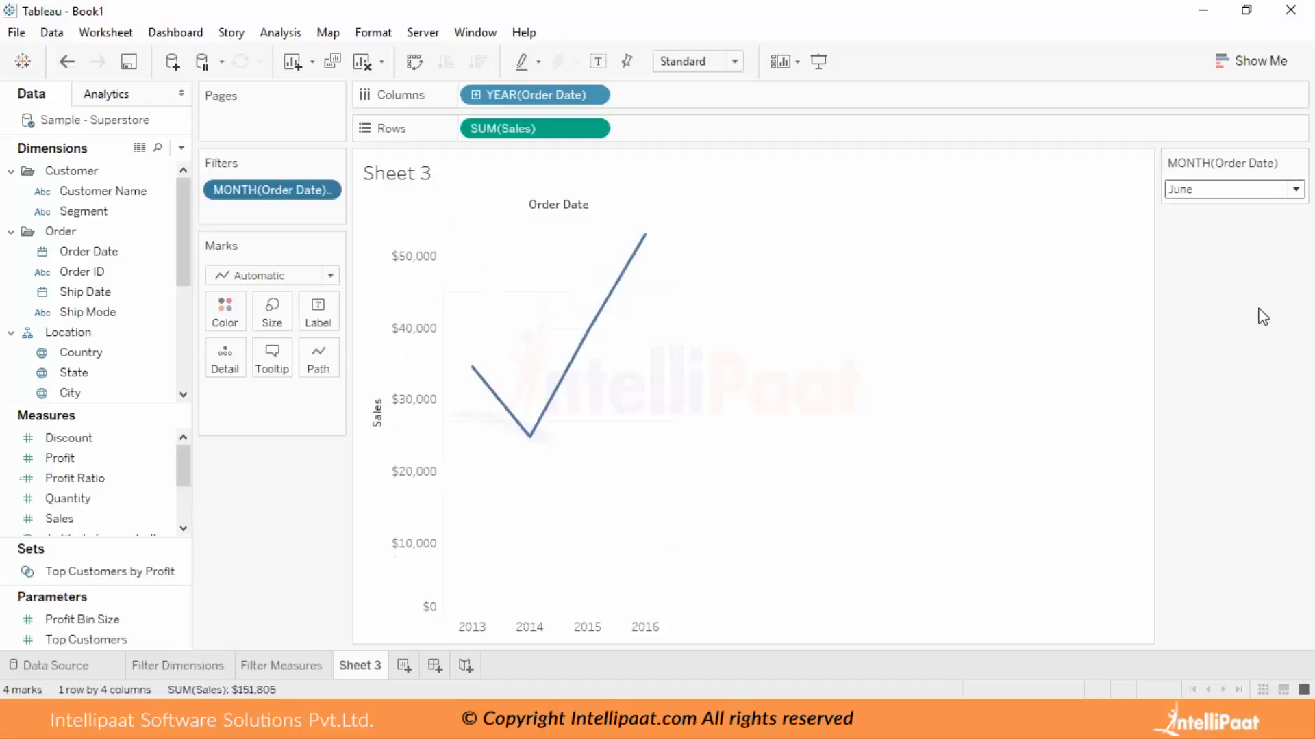
left_click(1295, 191)
left_click(1244, 382)
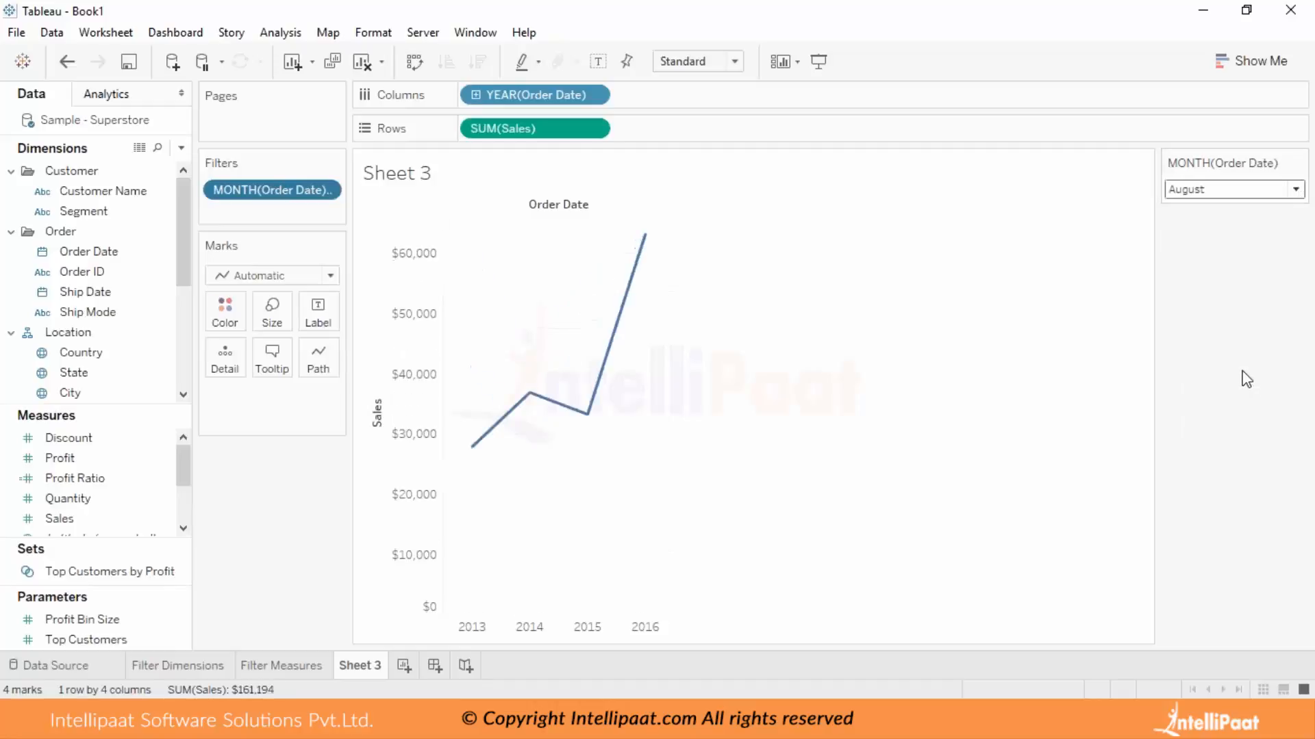
Rename Sheet 3 as Date Filter.
right_click(357, 667)
left_click(441, 473)
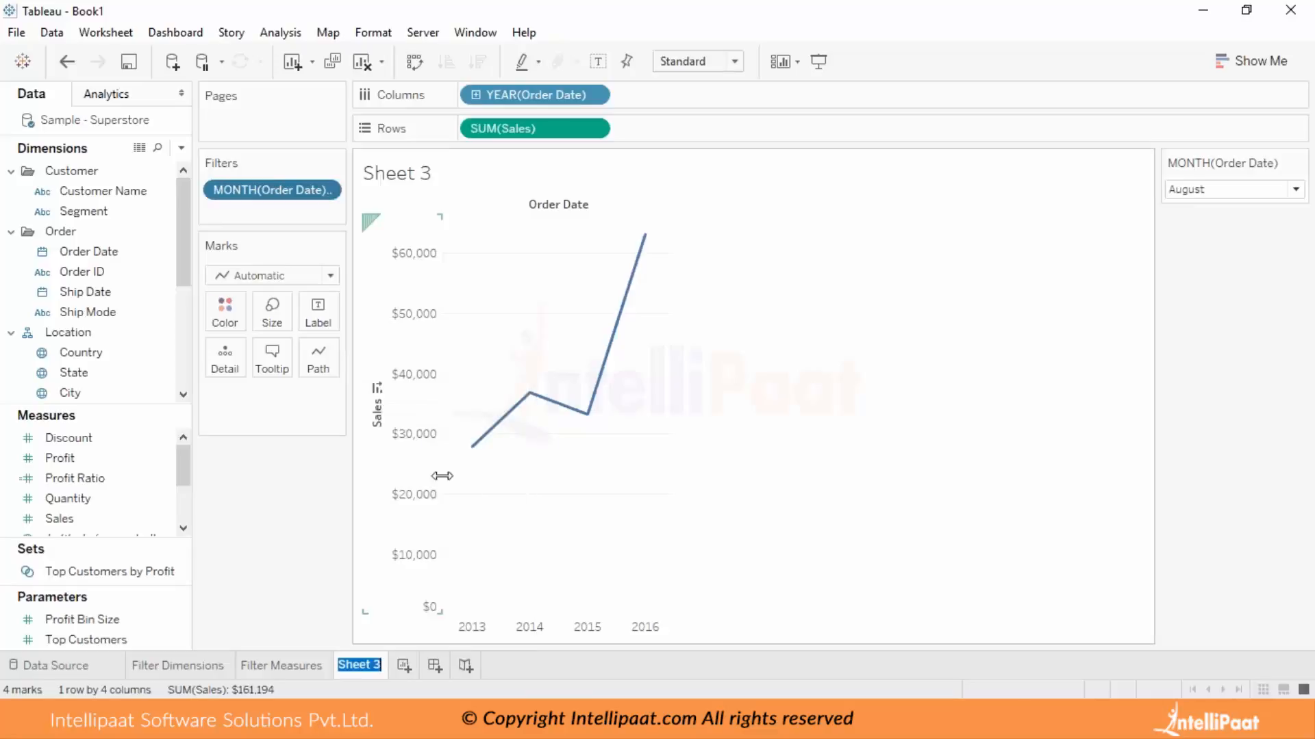
type("Date Filter")
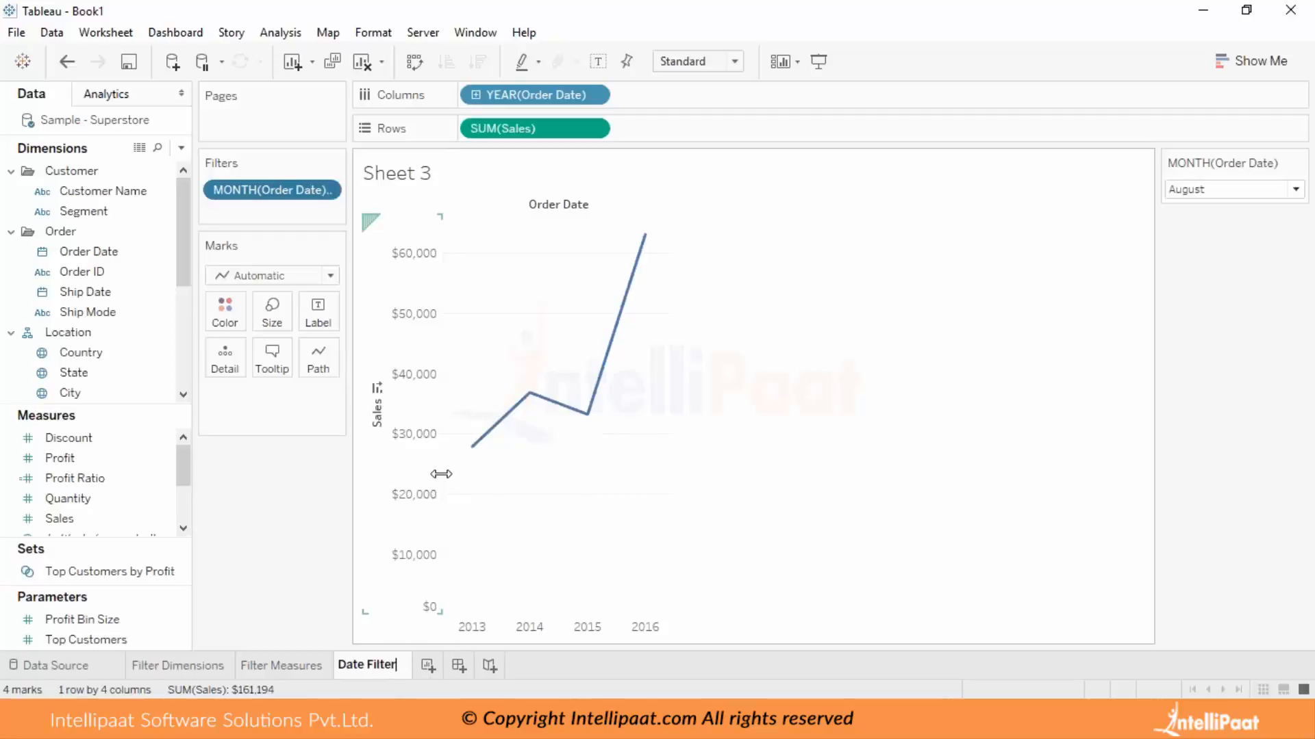
key("Return")
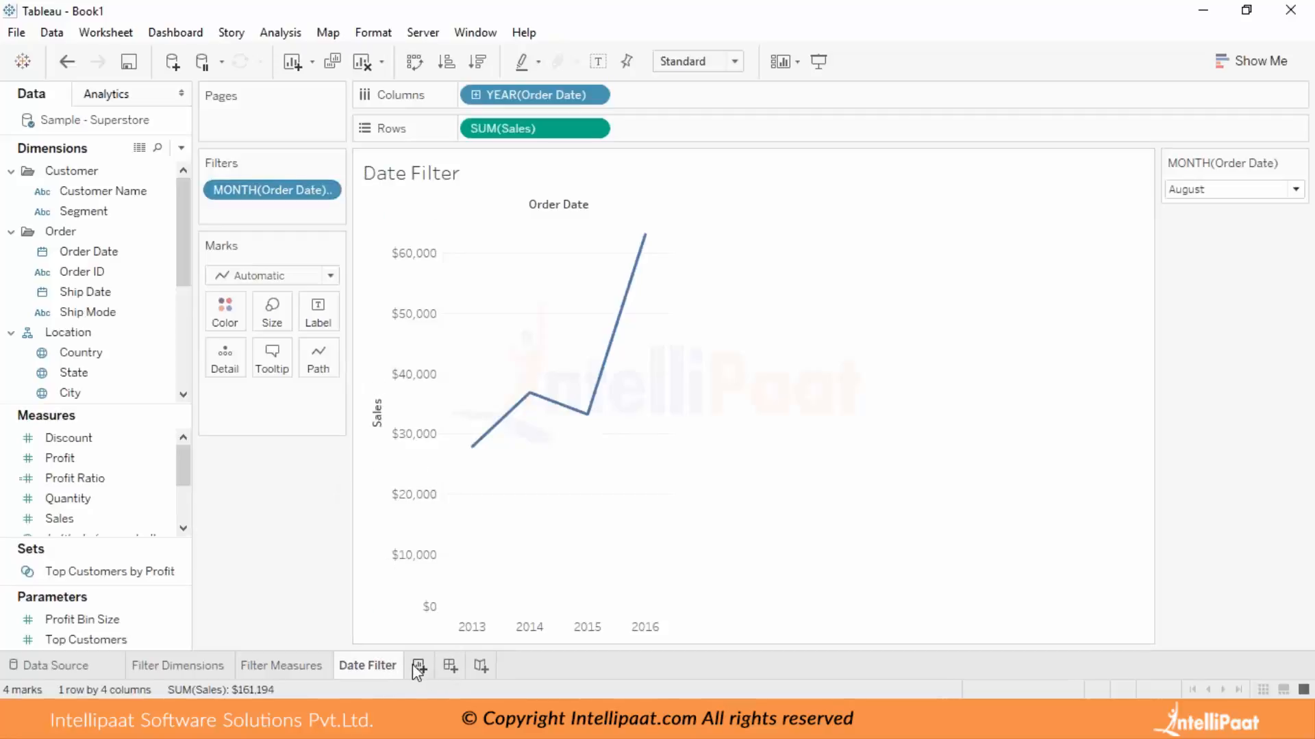
Add a new worksheet, return to the Date Filter sheet, and remove the Order Date month filter before undoing the removal.
left_click(418, 667)
left_click(366, 665)
left_click_drag(264, 196, 98, 399)
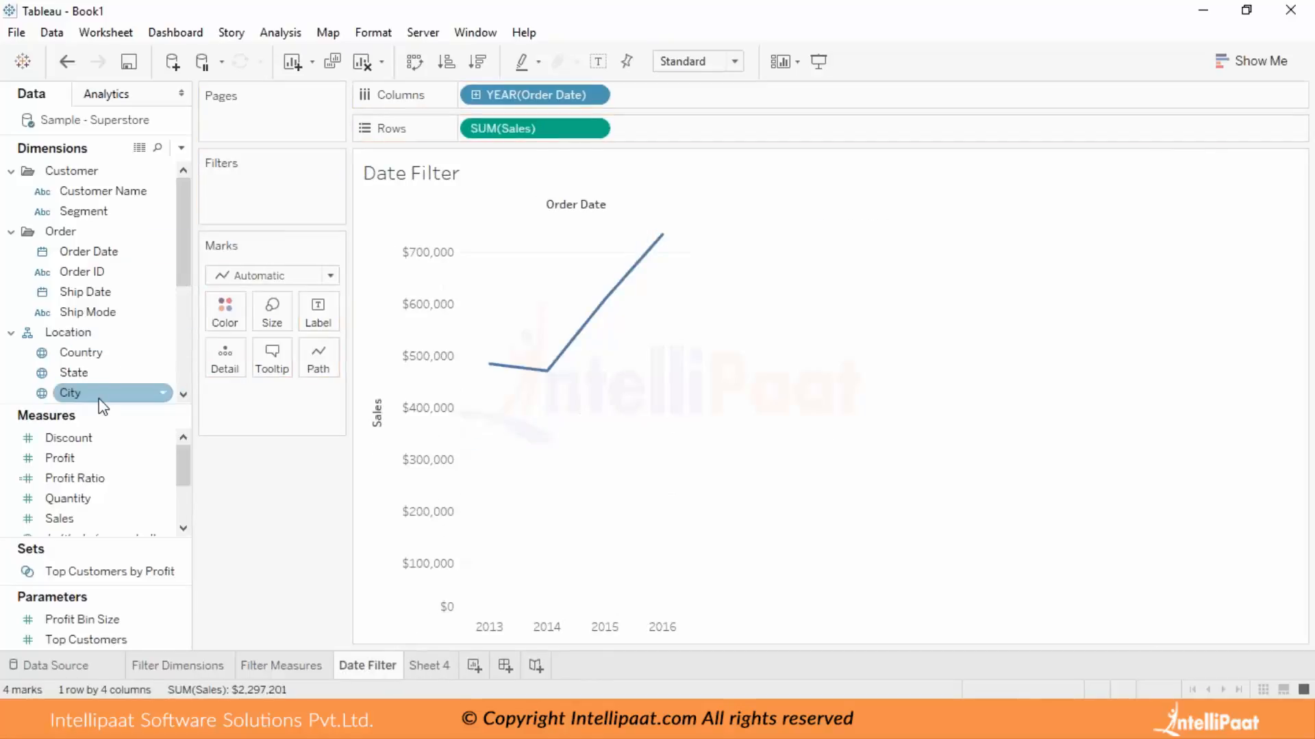
left_click(66, 62)
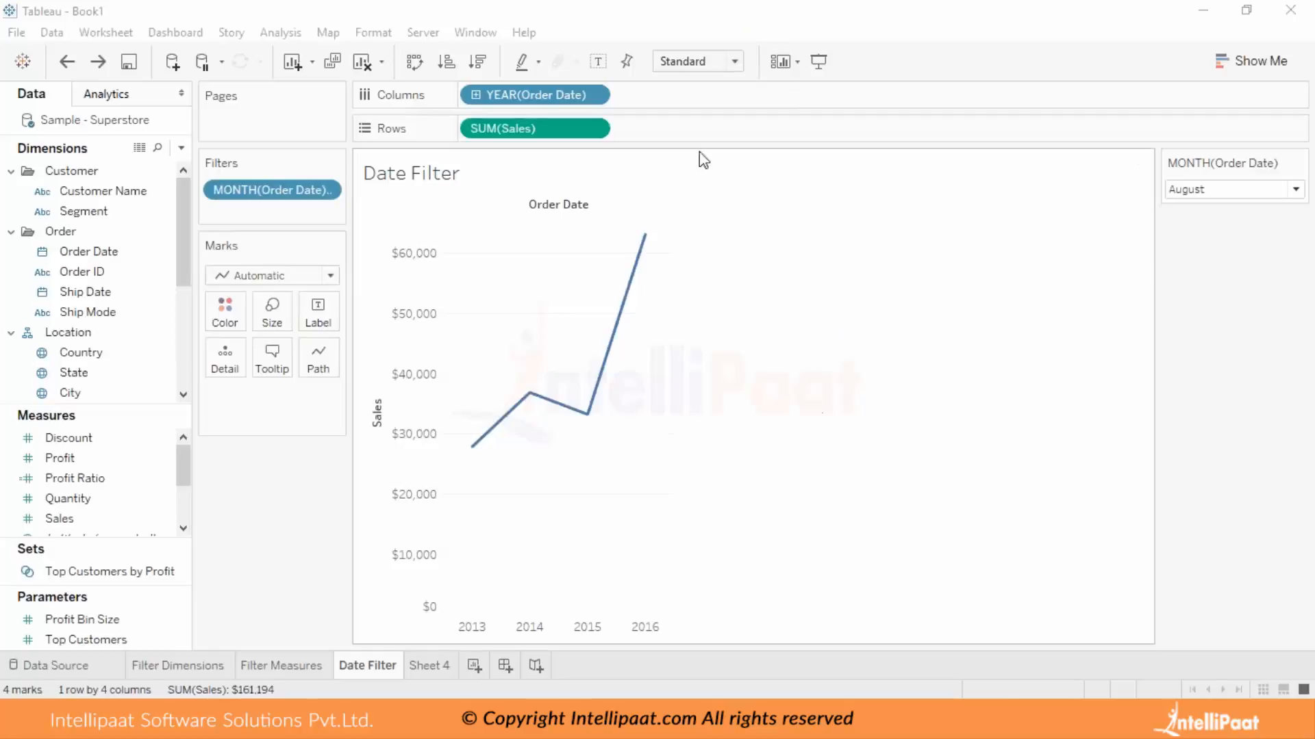
Look over the blank Sheet 4 and the Filter Measures and Date Filter sheets.
left_click(423, 666)
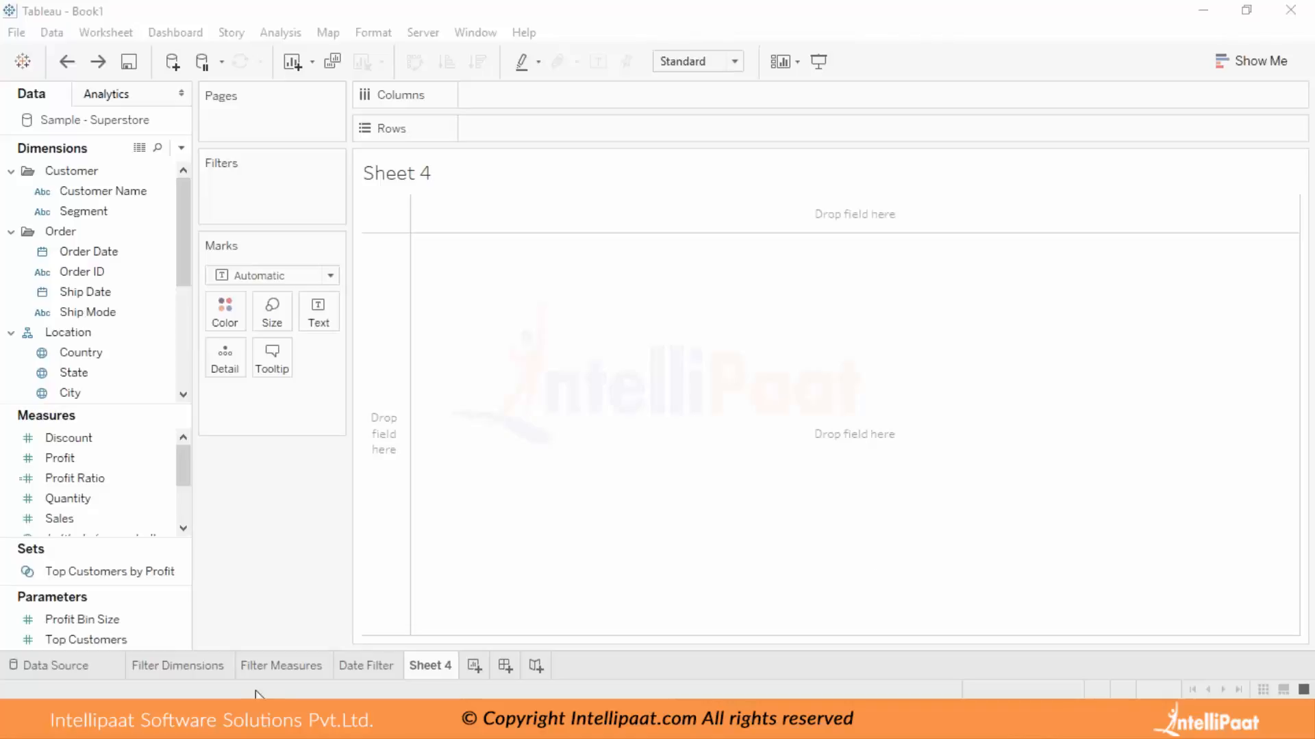
left_click(275, 668)
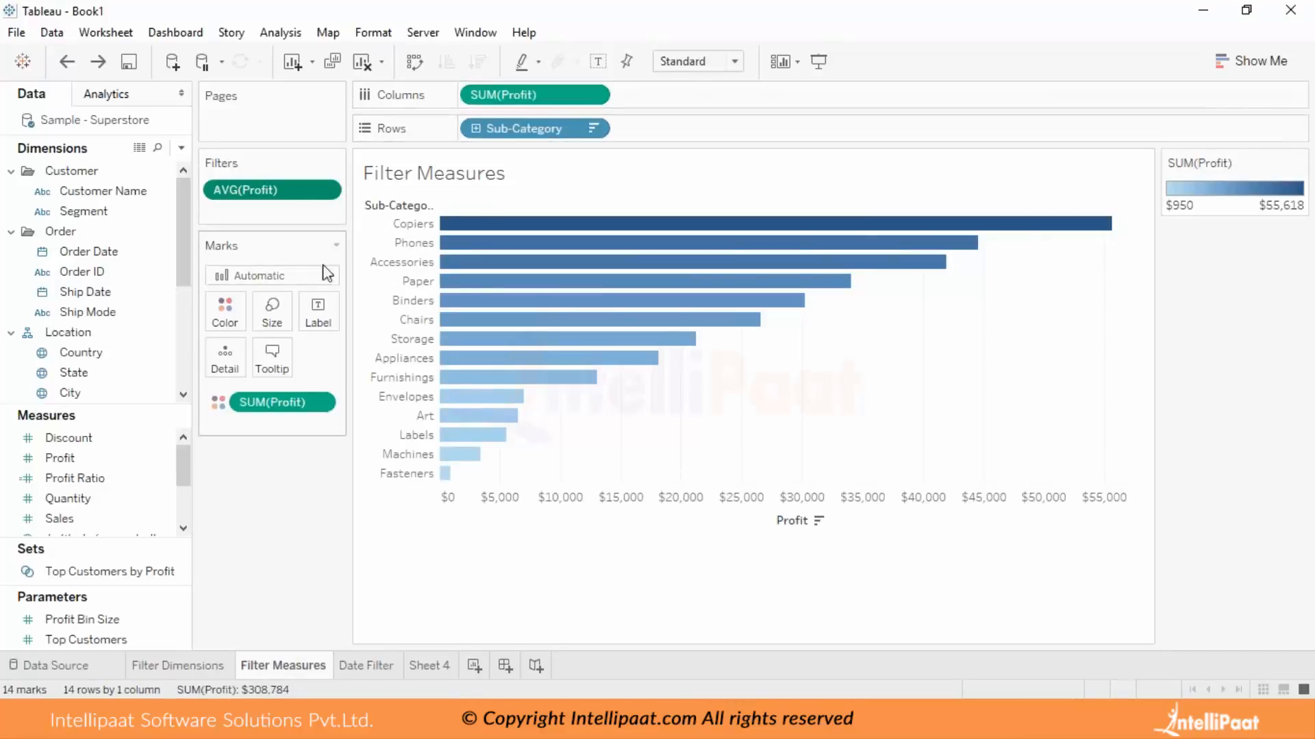
left_click(382, 671)
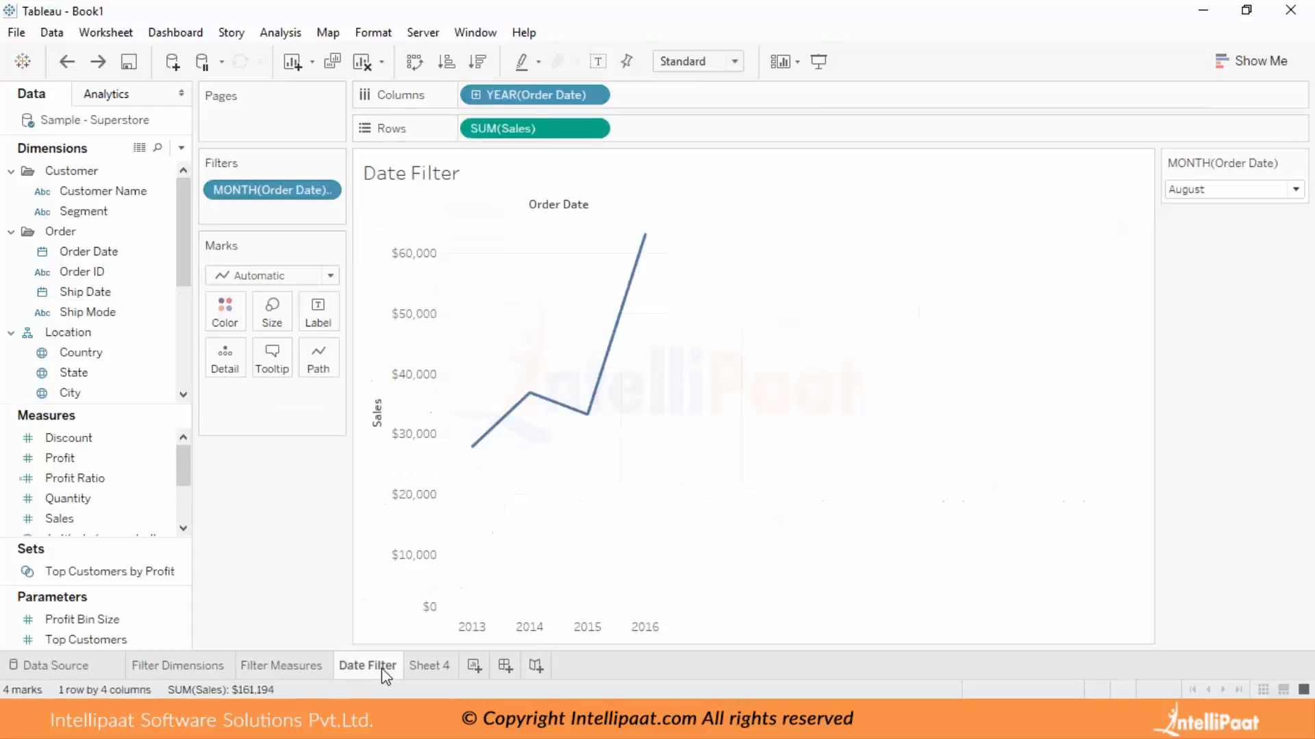
On Sheet 4, build a bar chart with Sub-Category on Rows and Sales on Columns, sorted descending by Sales.
left_click(446, 668)
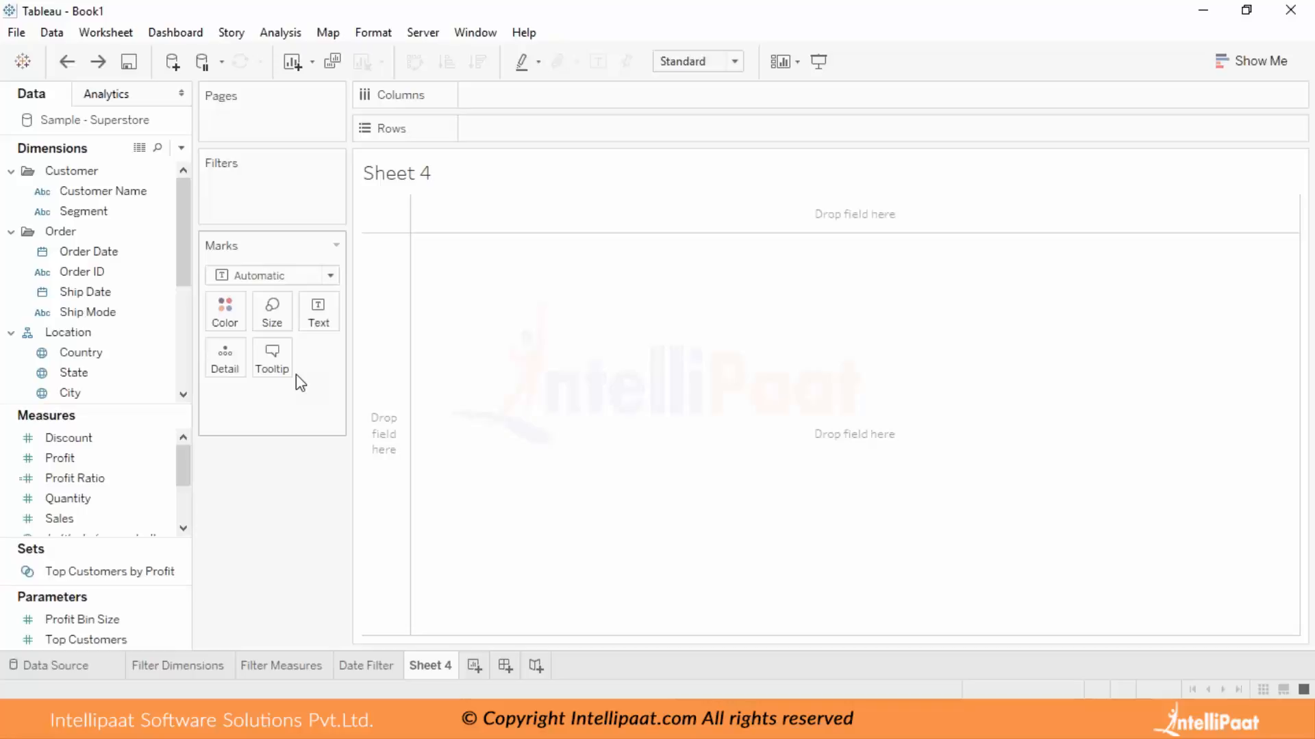
left_click(163, 325)
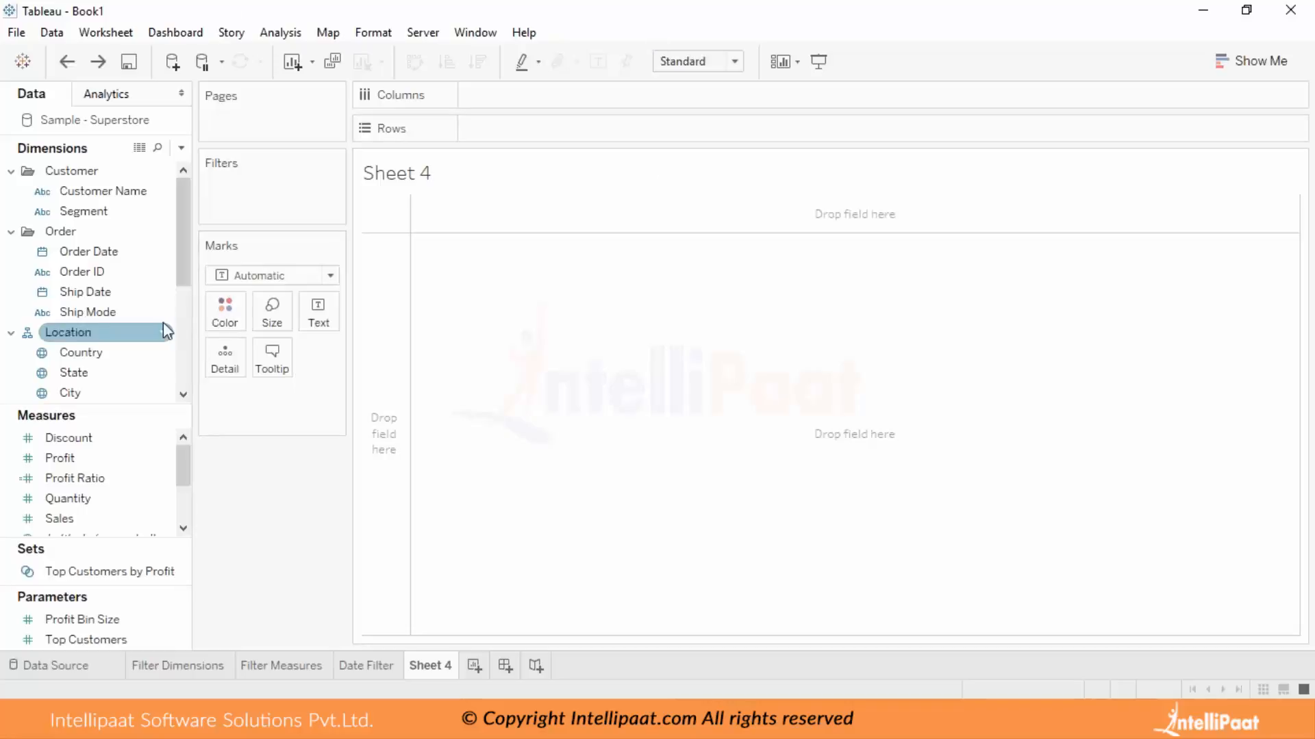
scroll(147, 315, "down", 2)
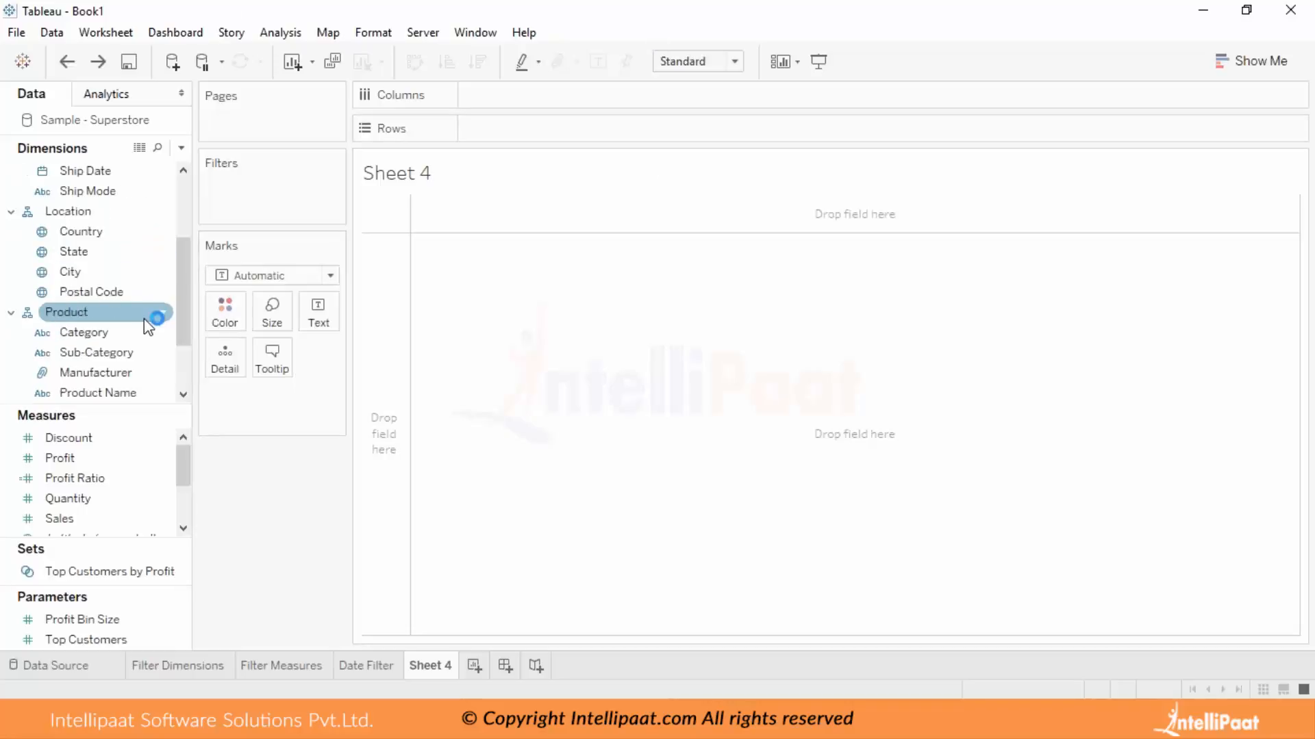
left_click(114, 358)
left_click_drag(117, 357, 607, 134)
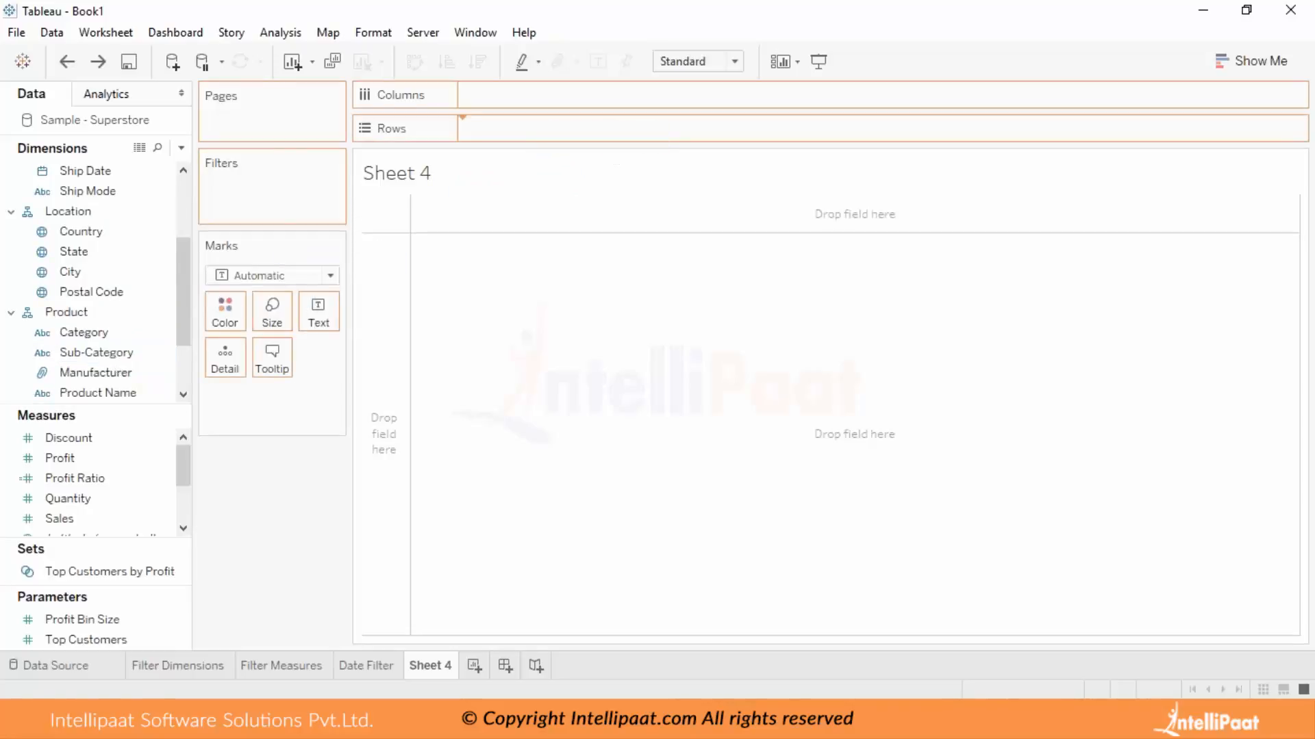
left_click_drag(76, 521, 568, 95)
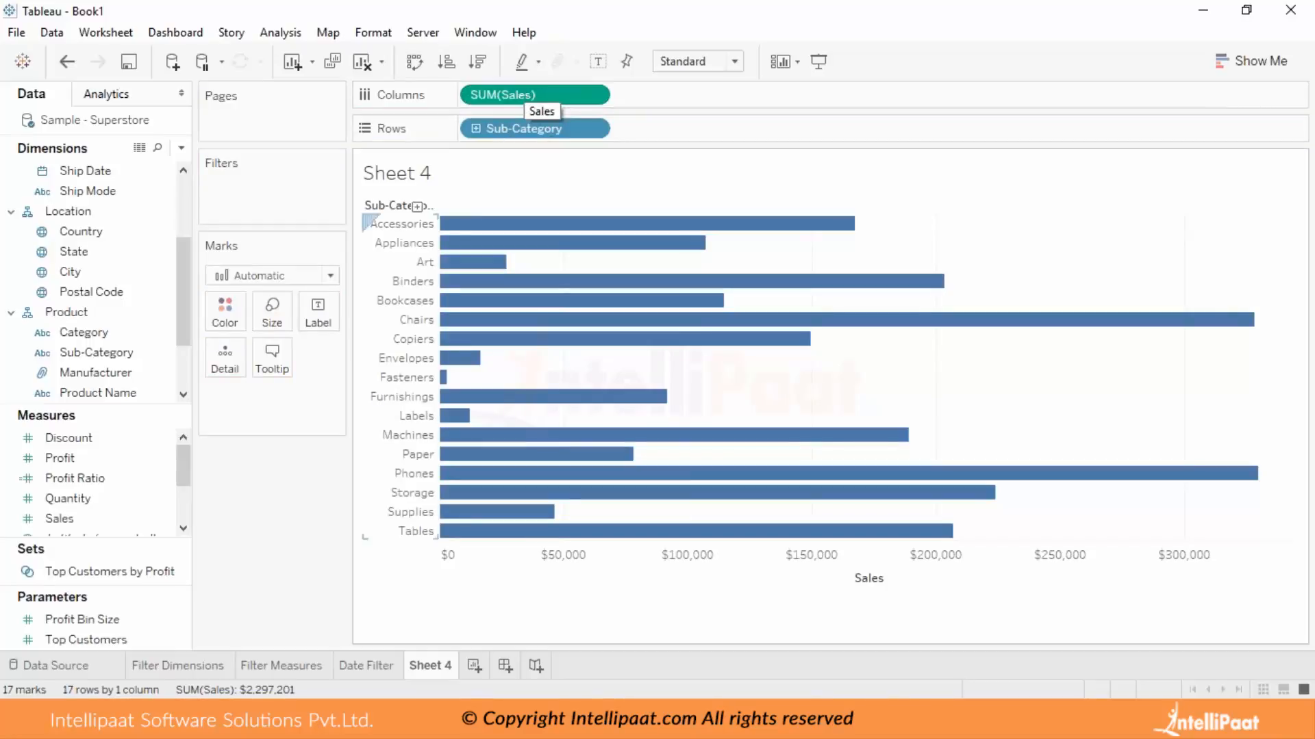
left_click(330, 276)
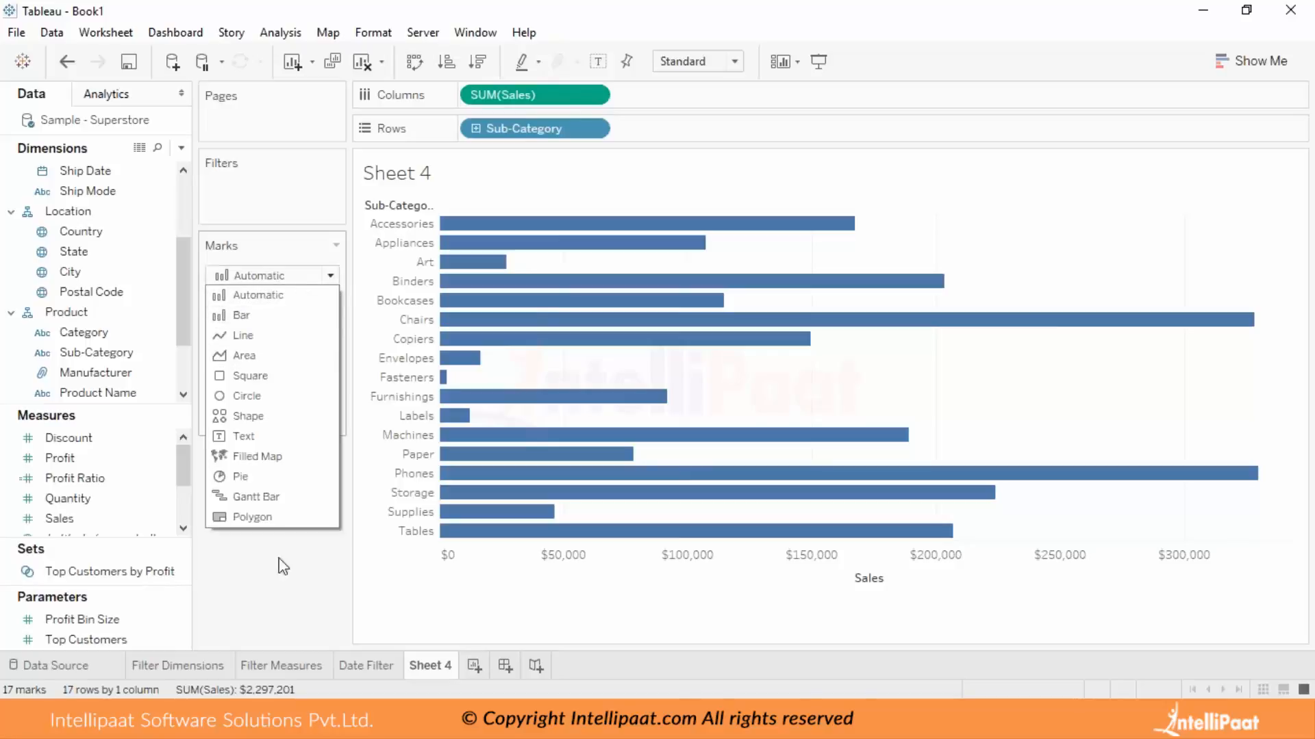
left_click(239, 581)
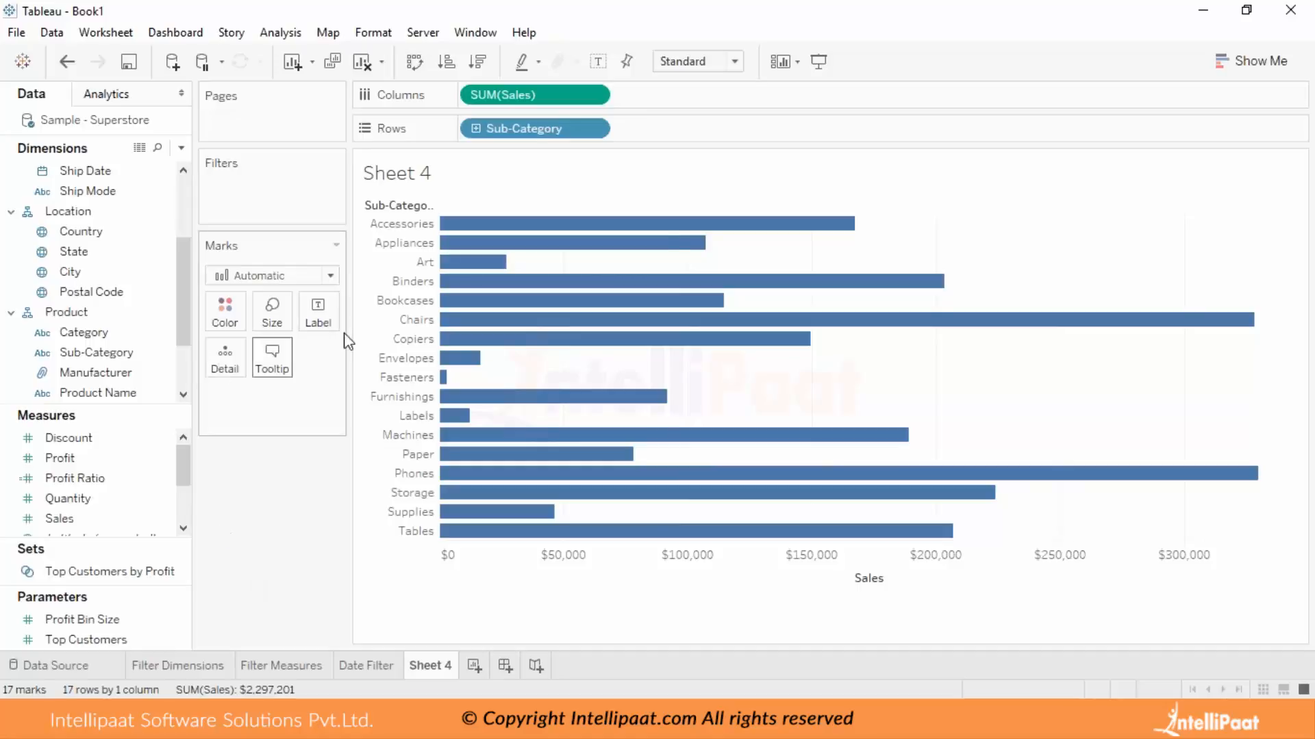
left_click(870, 205)
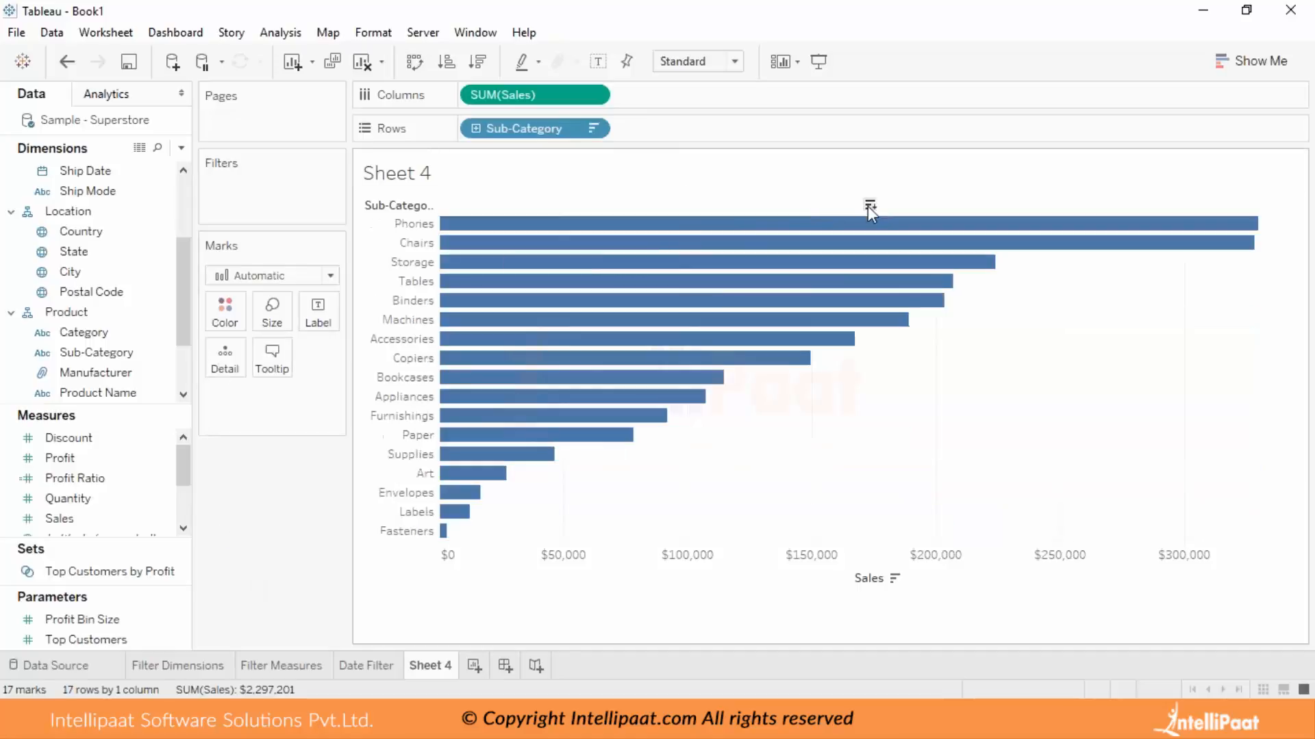
Filter Sub-Category on Sheet 4 to the top 10 by sum of Sales.
left_click_drag(96, 352, 298, 183)
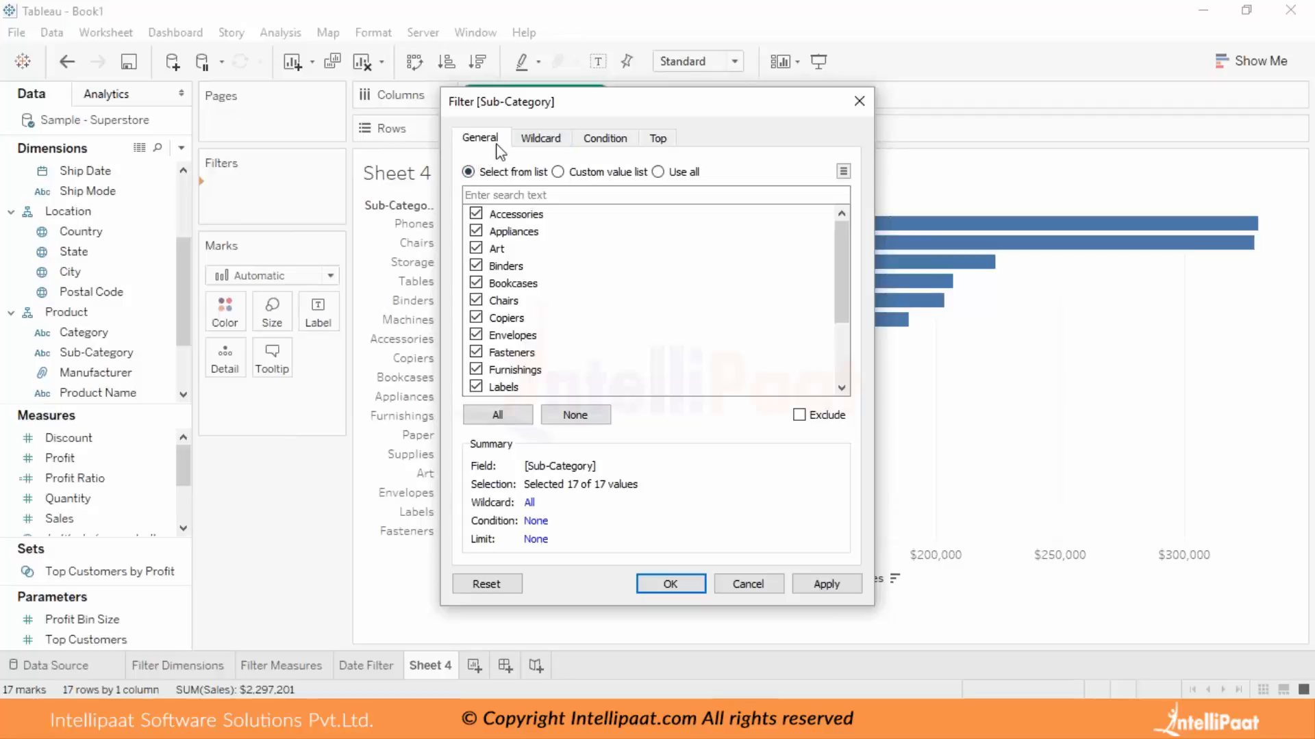
left_click(538, 142)
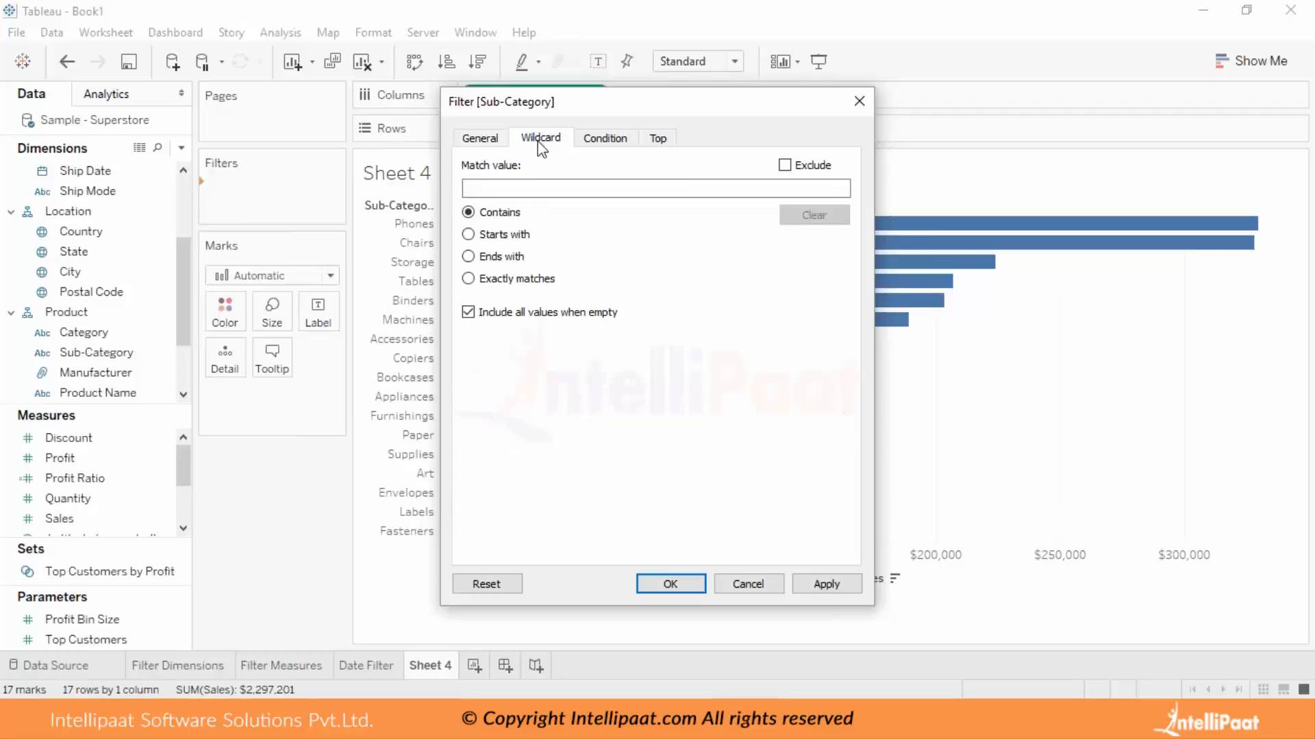
left_click(587, 140)
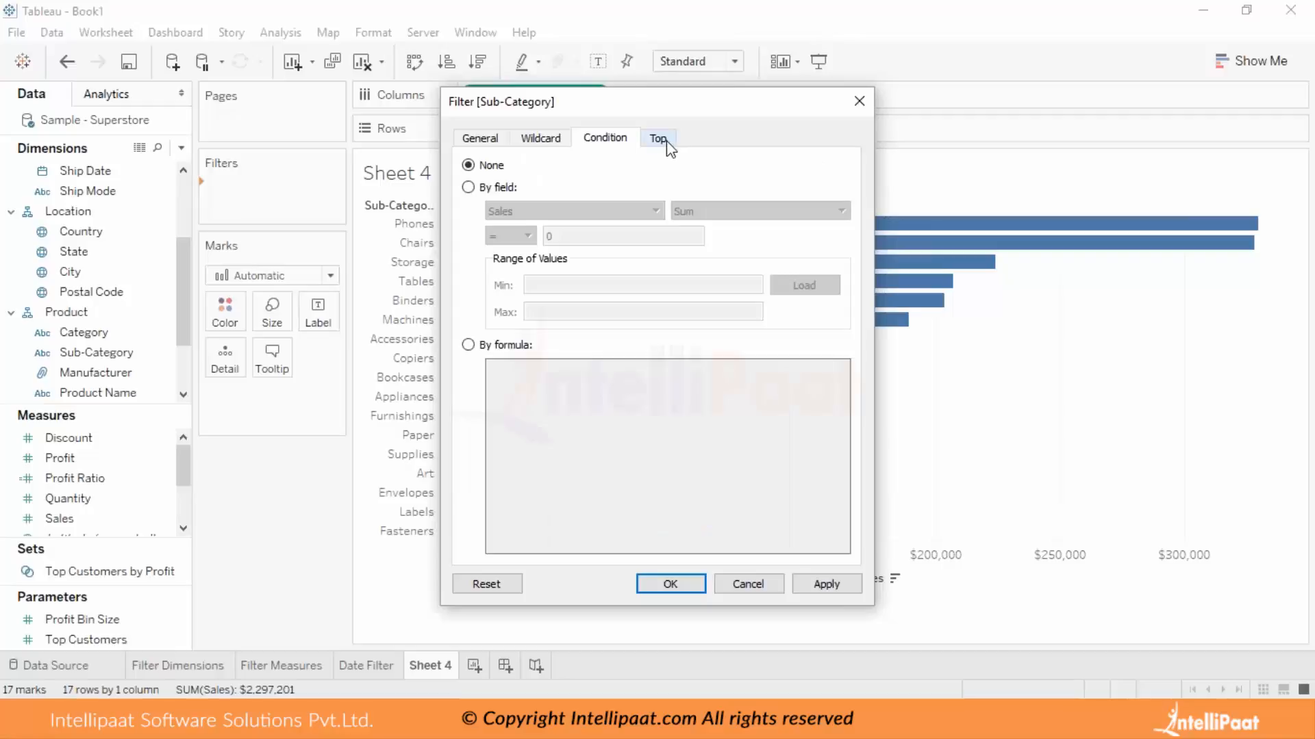
left_click(658, 139)
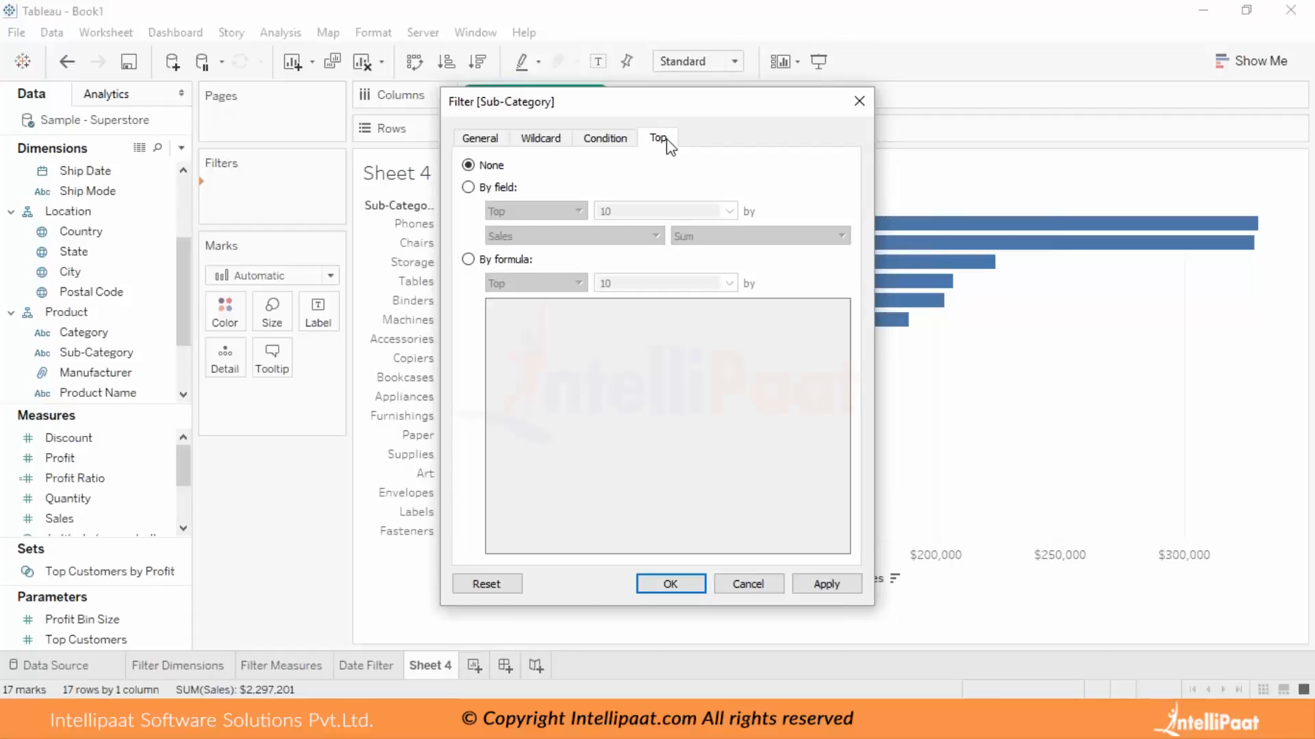
left_click(468, 186)
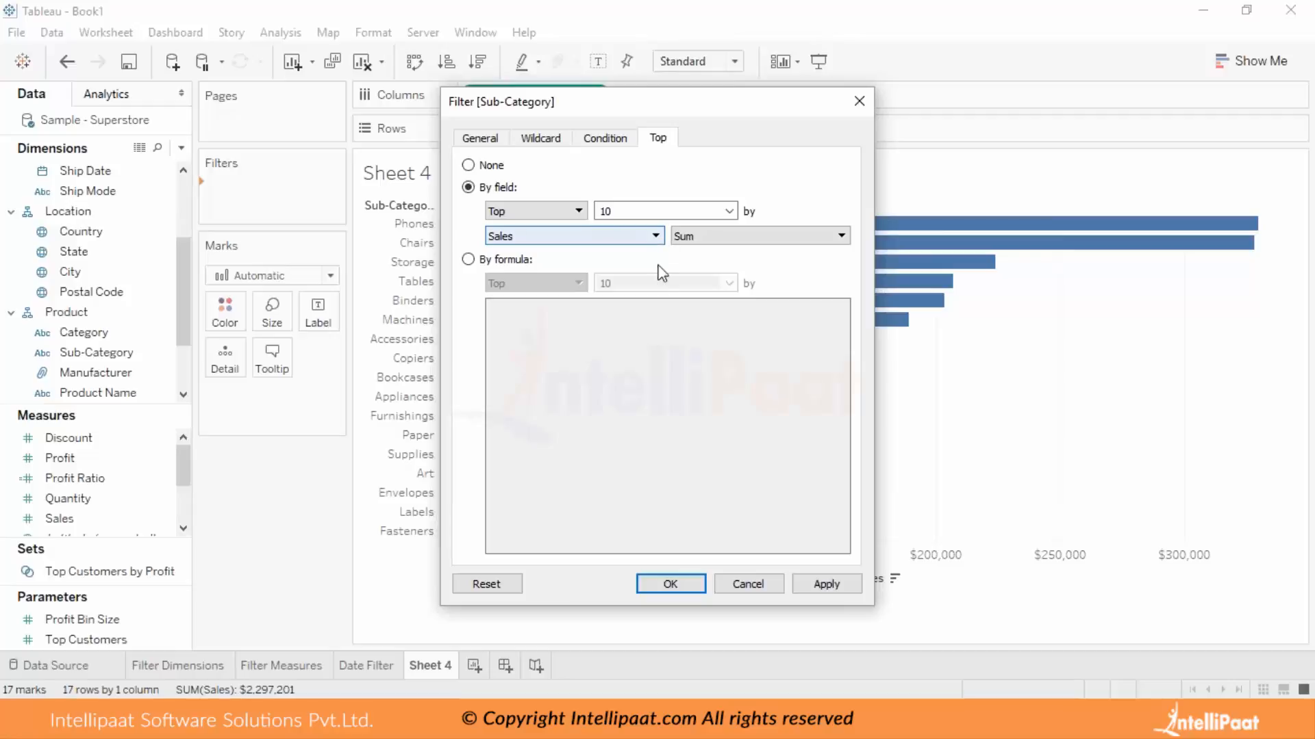
left_click(669, 584)
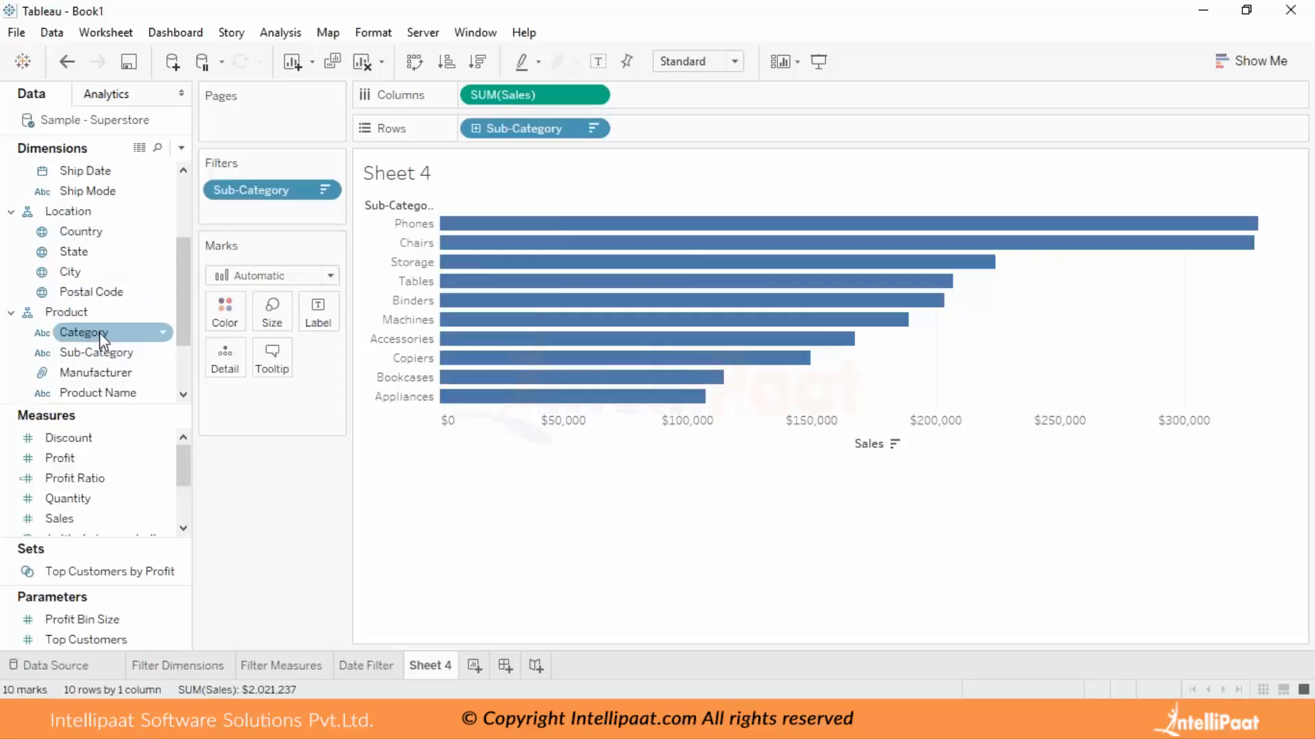
Add a Category filter to Sheet 4 that keeps only Furniture.
left_click_drag(100, 331, 255, 224)
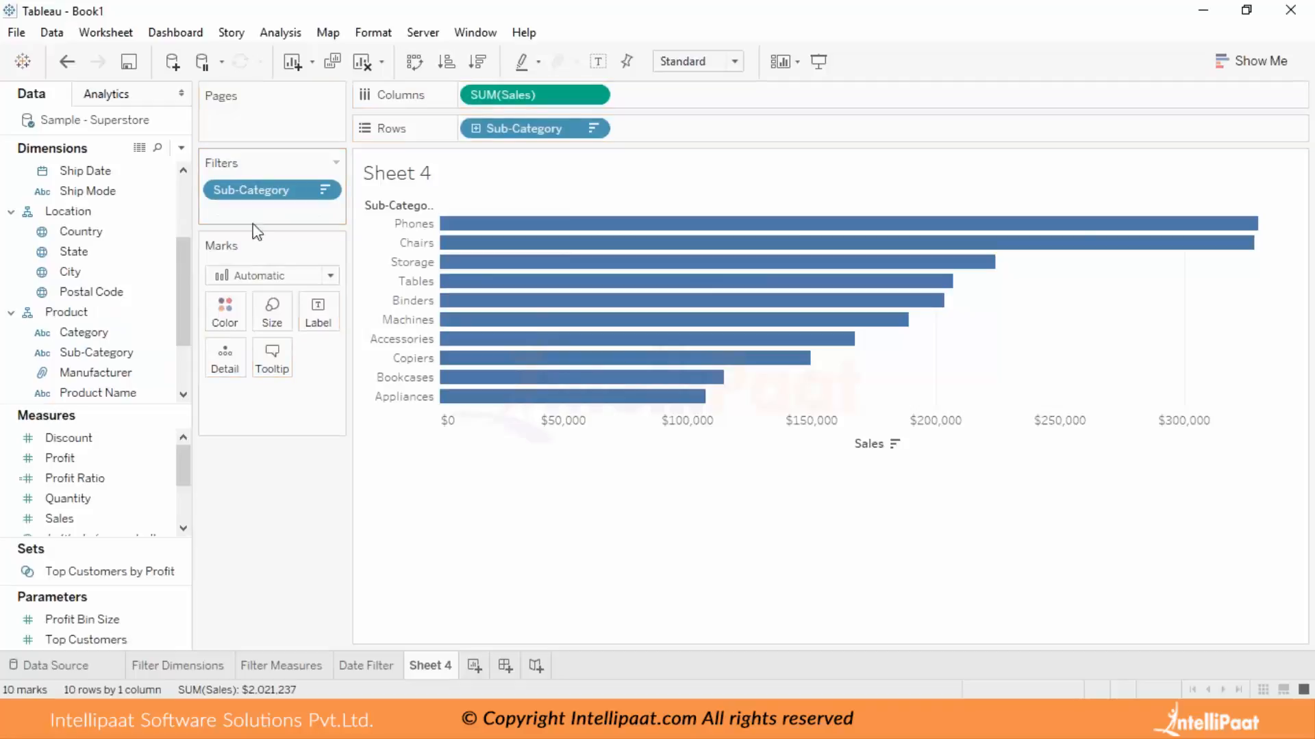
left_click_drag(76, 338, 244, 212)
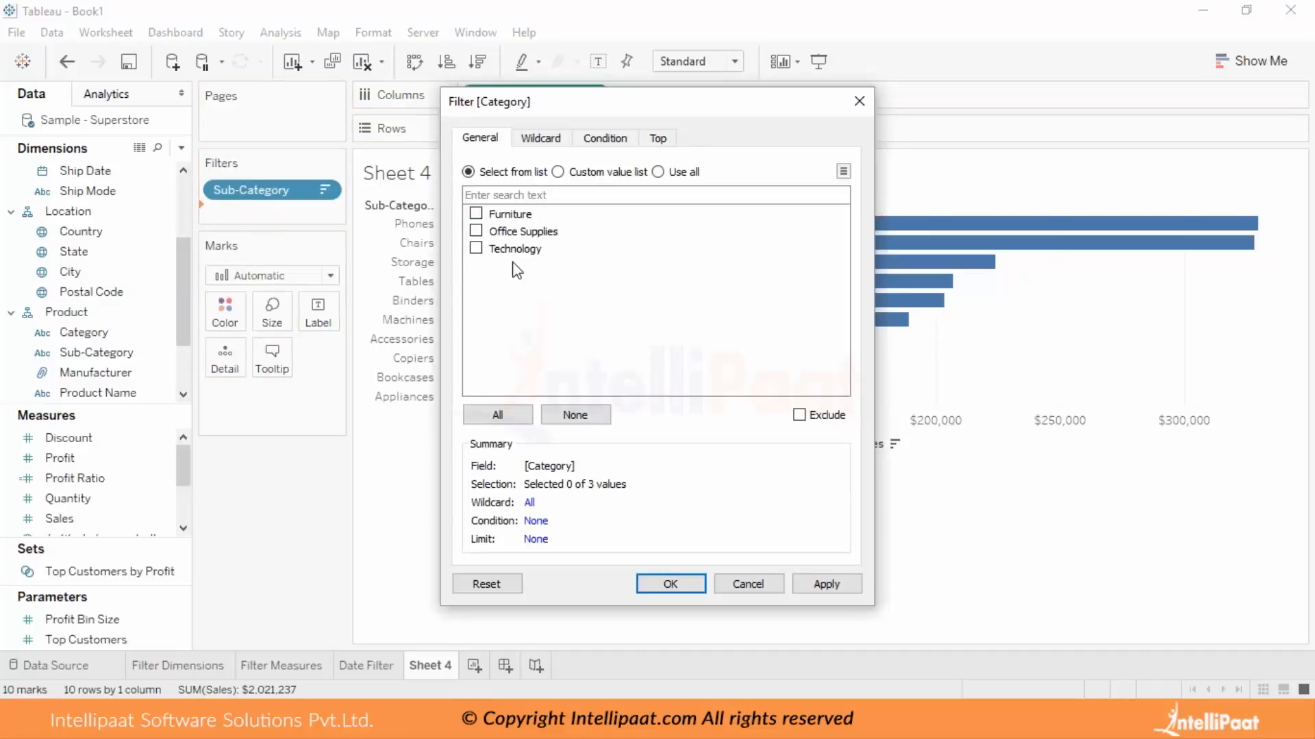
left_click(477, 214)
left_click(670, 583)
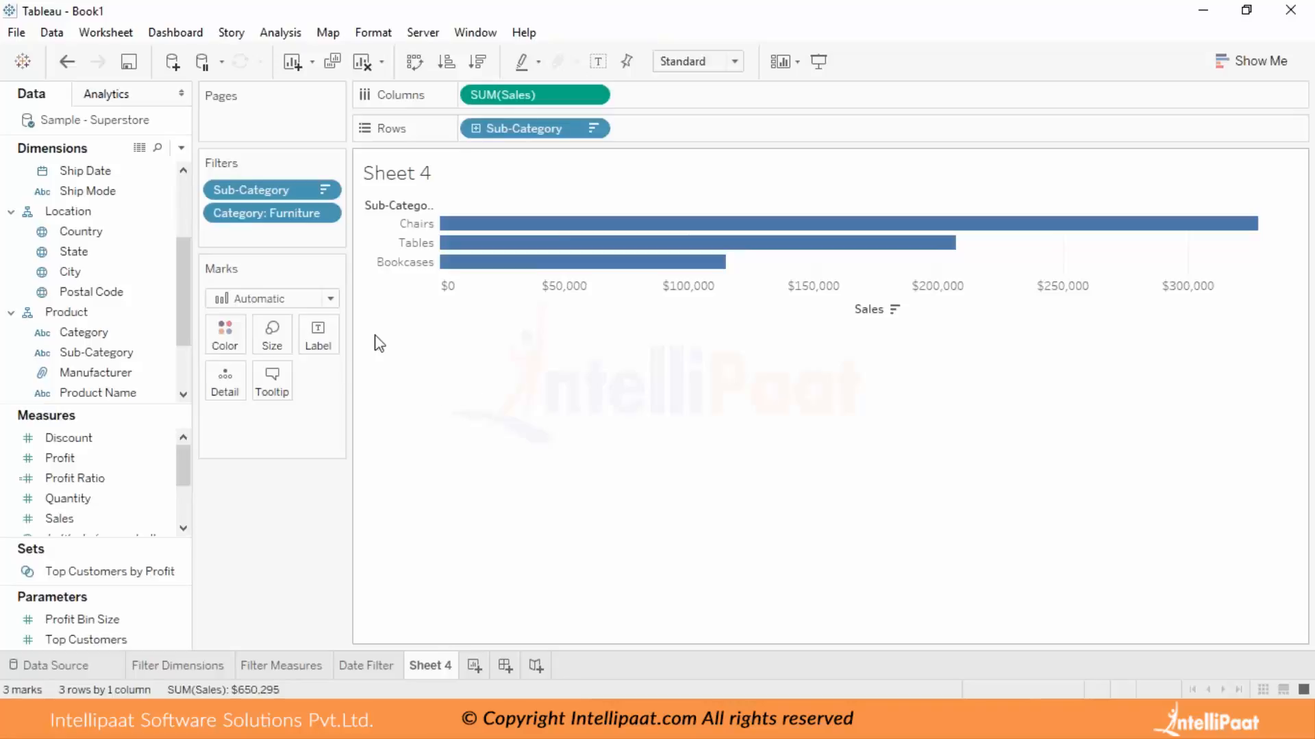
Add another worksheet and build a bar chart of Sales by Sub-Category, sorted descending by Sales.
left_click(475, 666)
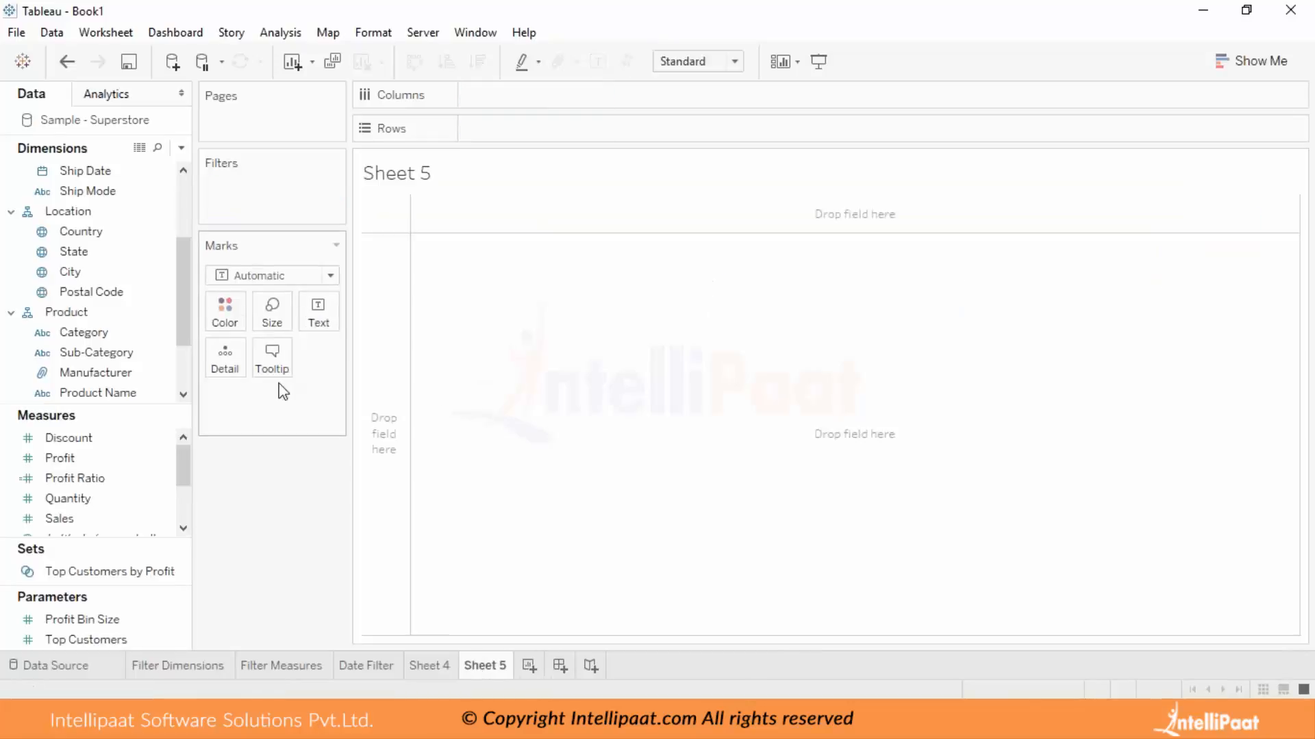
left_click(103, 352)
left_click_drag(100, 352, 560, 126)
left_click_drag(59, 518, 575, 97)
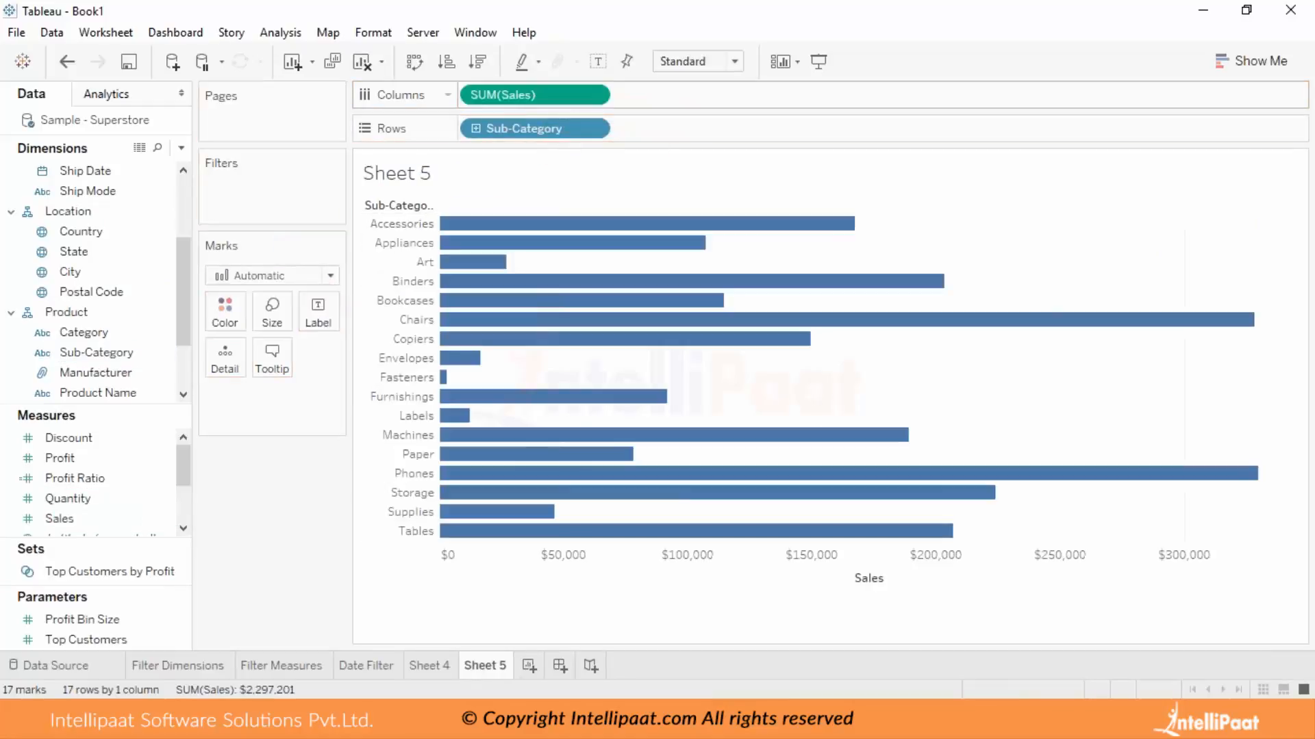
left_click(870, 206)
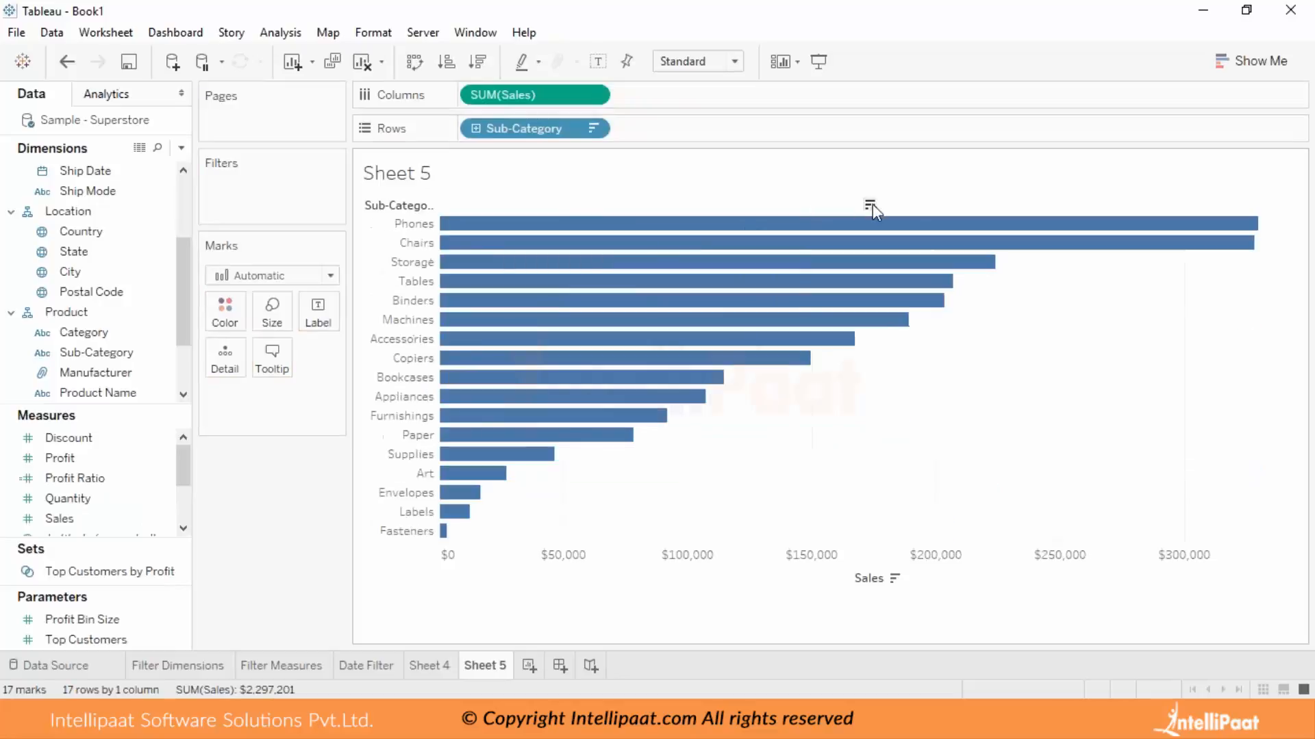
left_click(69, 521)
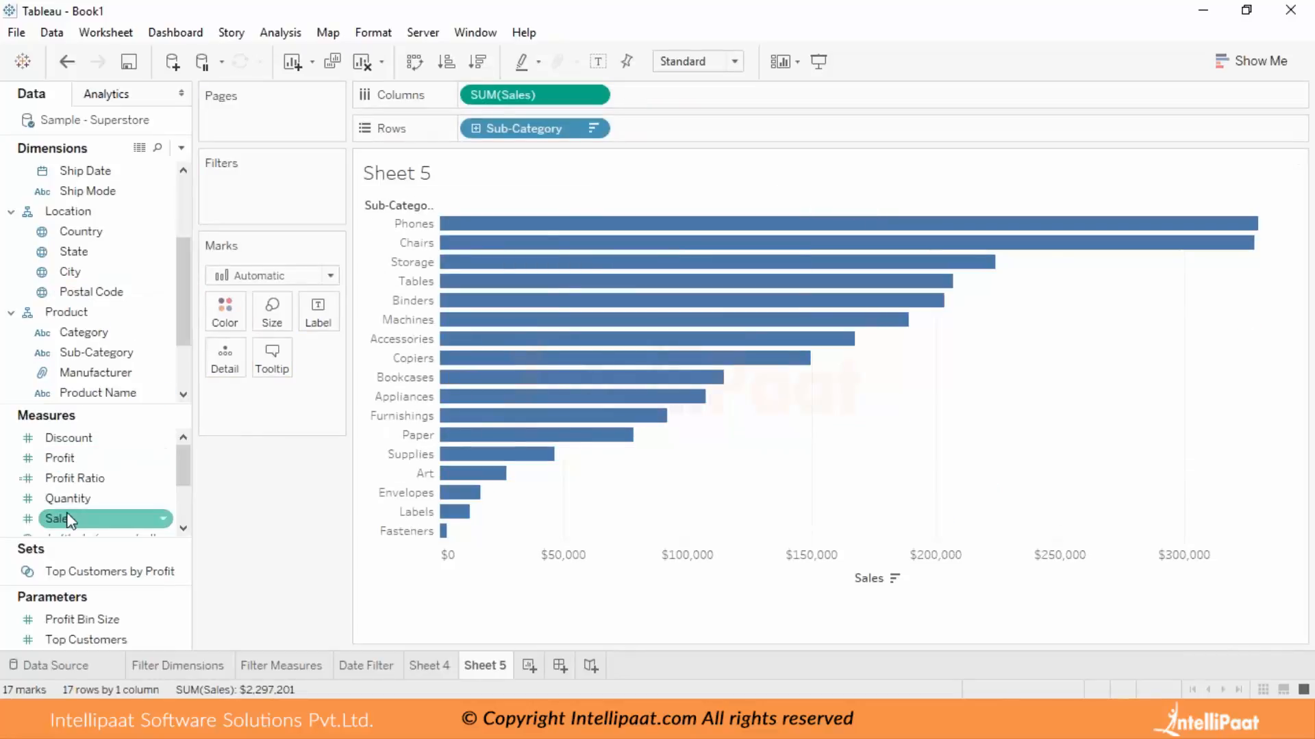
left_click(68, 500)
scroll(115, 441, "down", 2)
scroll(115, 440, "up", 2)
Filter Sub-Category on Sheet 5 to Accessories, Appliances, Art, Binders, Bookcases, Chairs and Fasteners.
left_click_drag(108, 353, 262, 182)
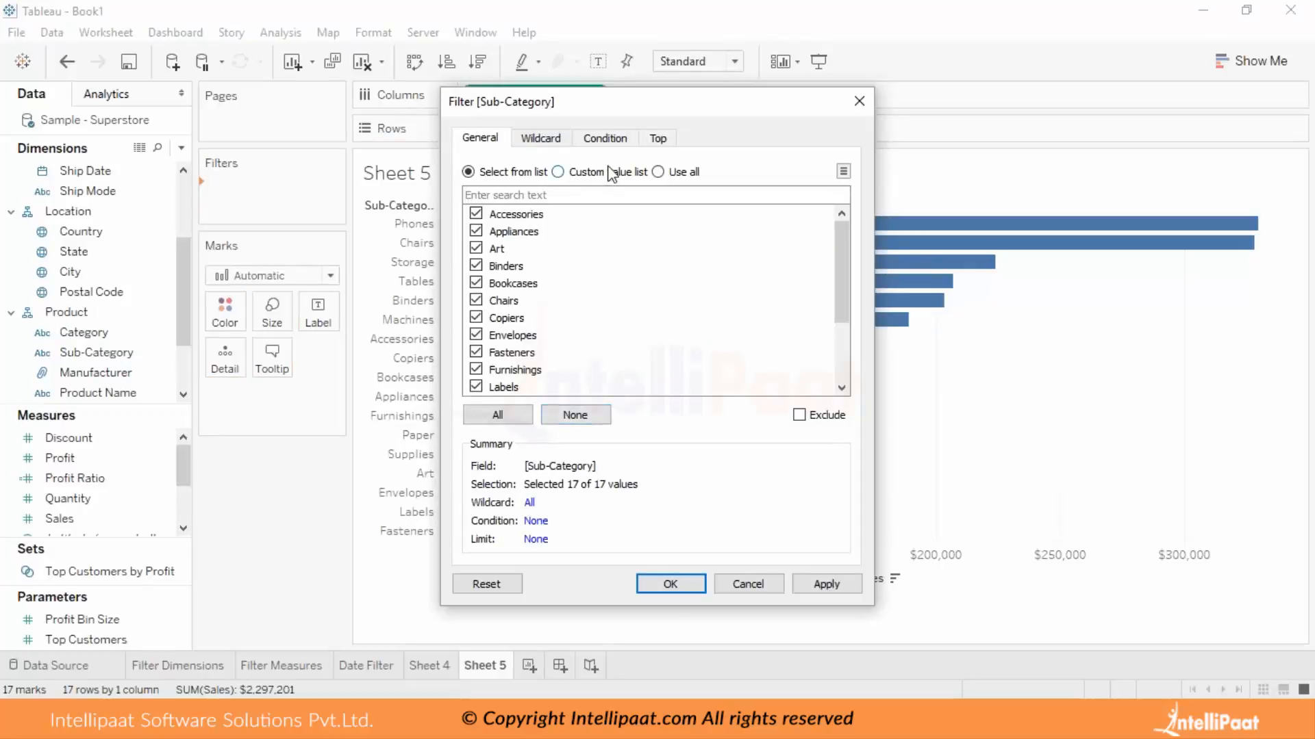
left_click(574, 420)
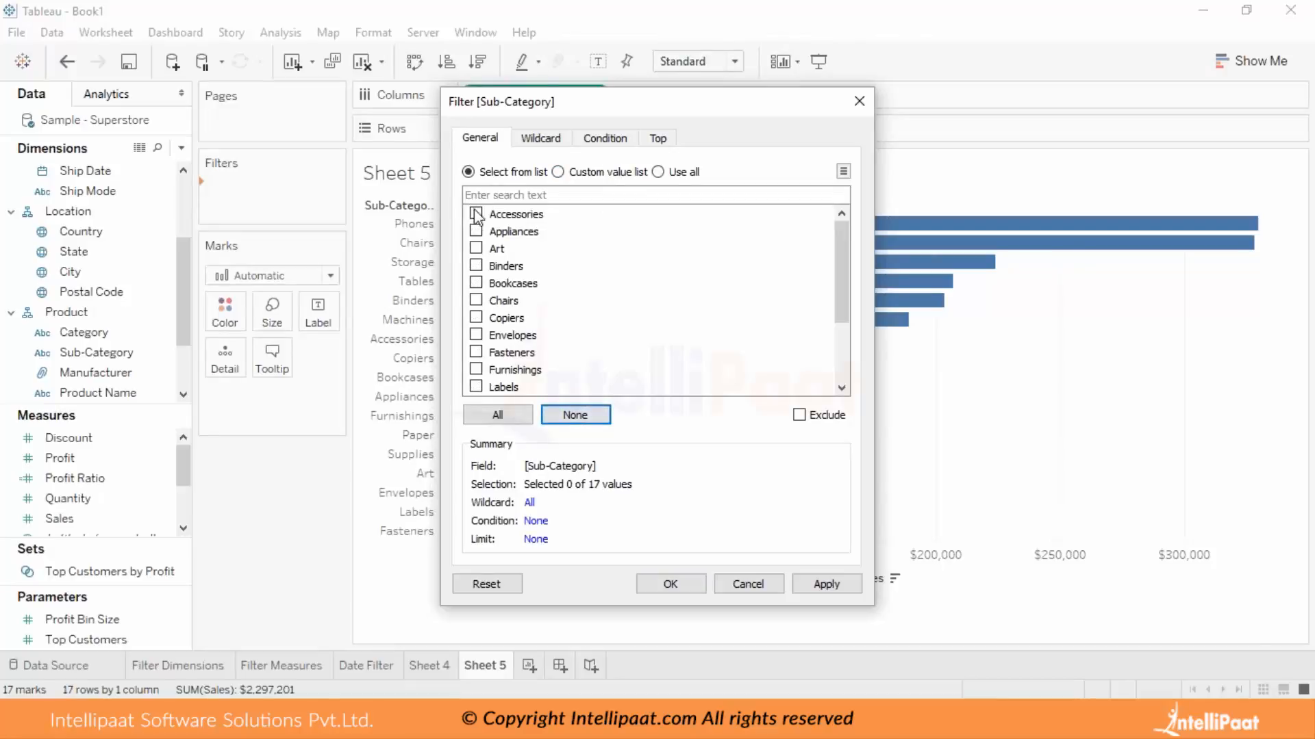
left_click(476, 215)
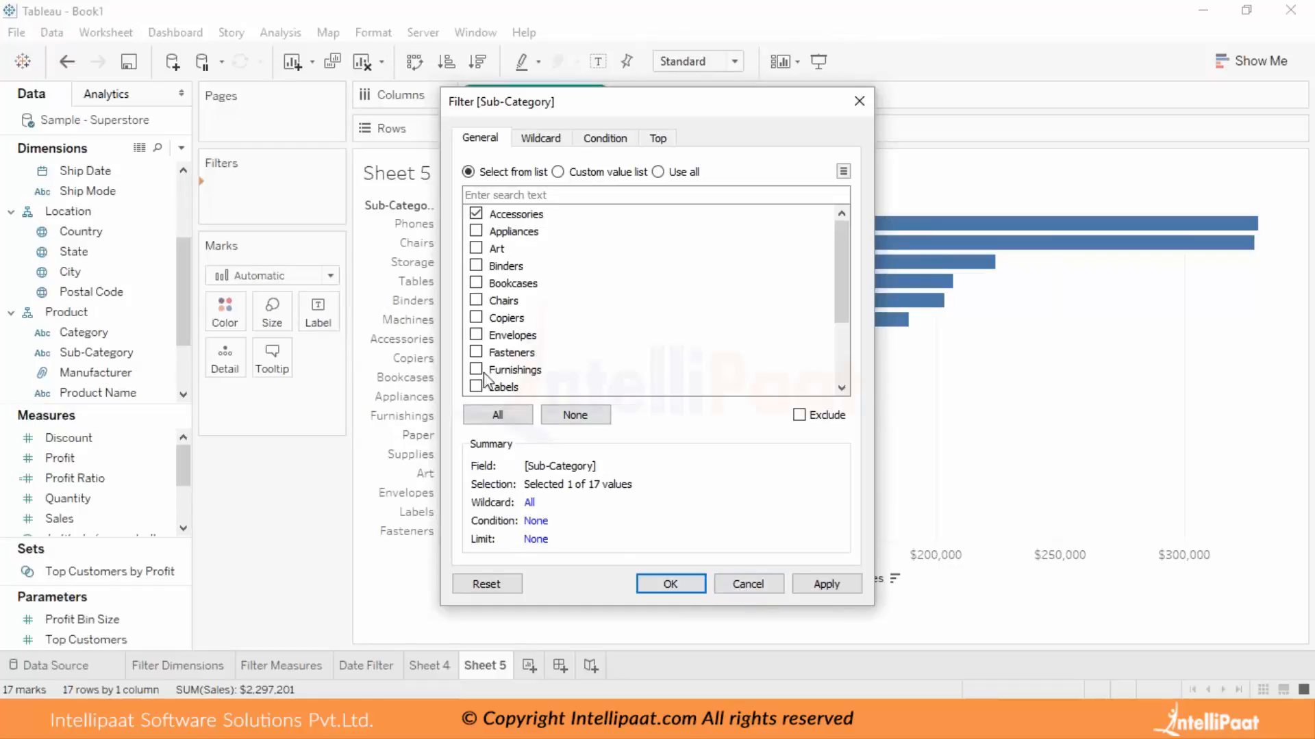
left_click(476, 335)
left_click(476, 248)
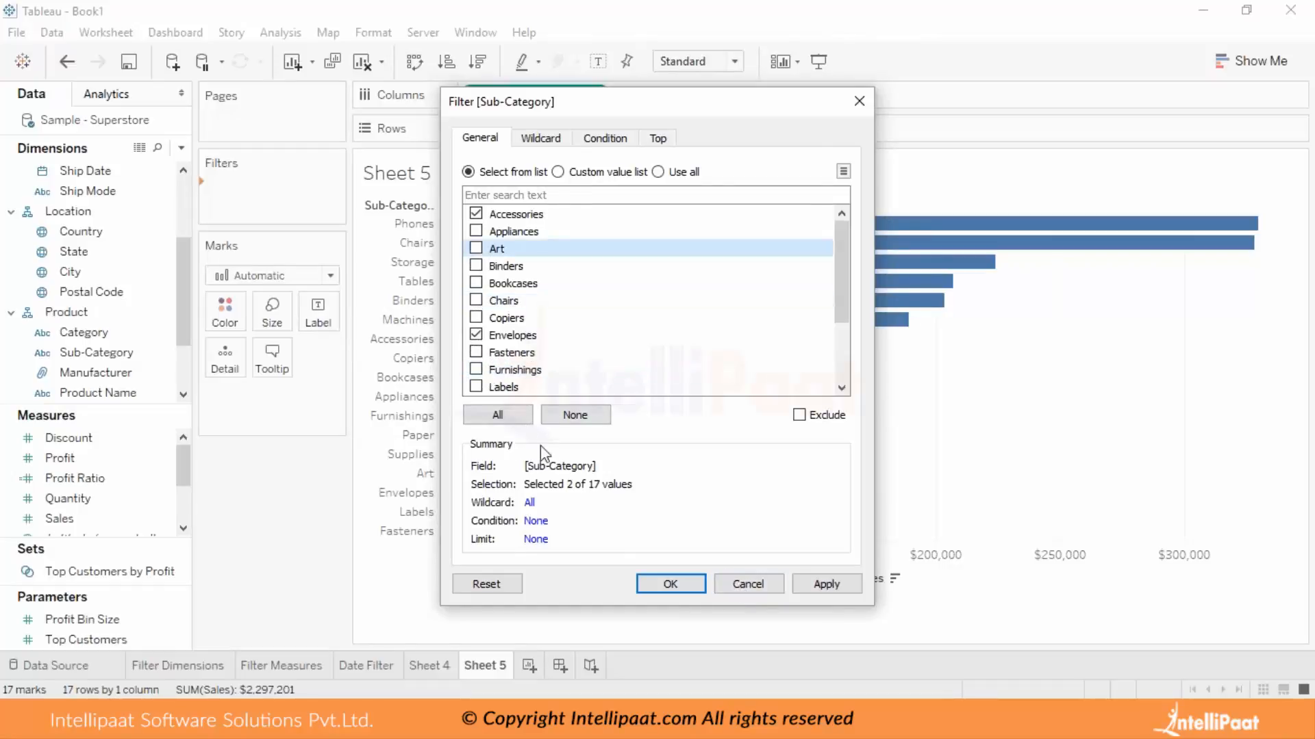
left_click(476, 266)
left_click(476, 232)
left_click(476, 283)
left_click(476, 300)
left_click(476, 335)
left_click(476, 352)
left_click(668, 584)
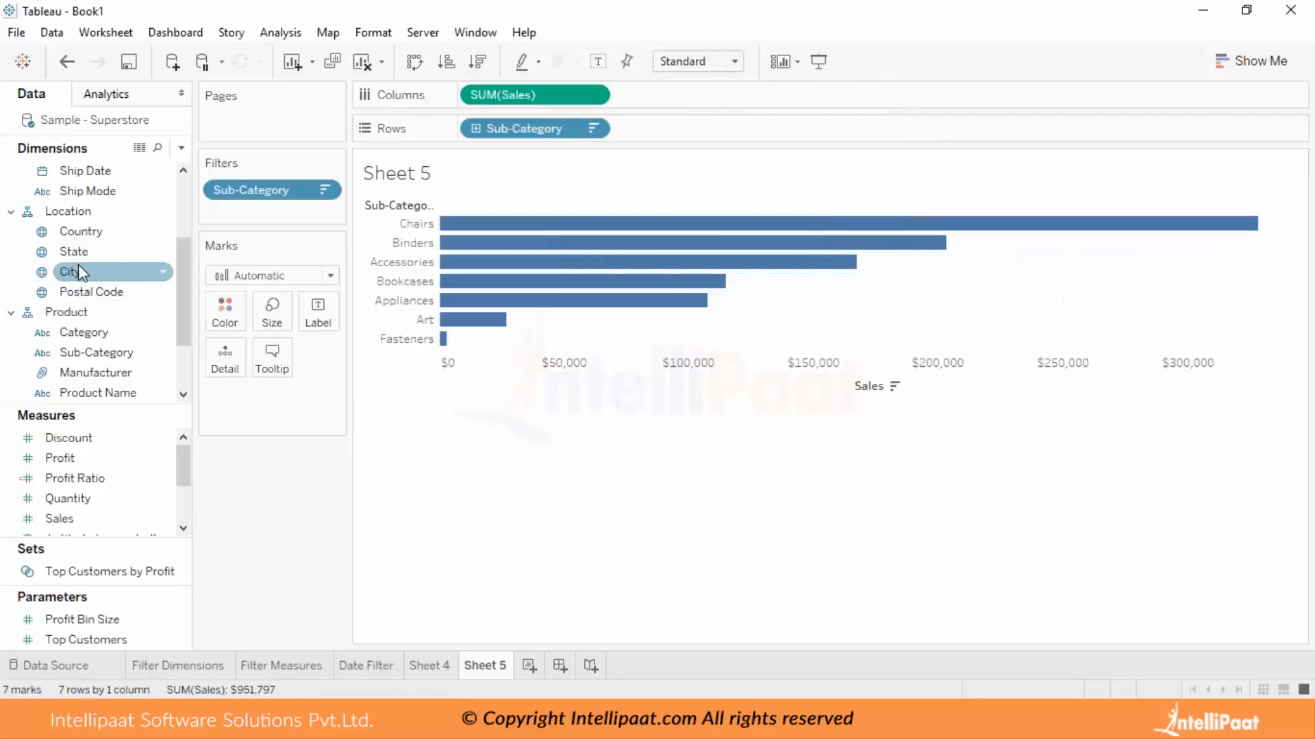
Add a Category filter to Sheet 5 that keeps only Office Supplies.
scroll(78, 264, "up", 1)
scroll(89, 321, "down", 1)
left_click_drag(82, 332, 254, 216)
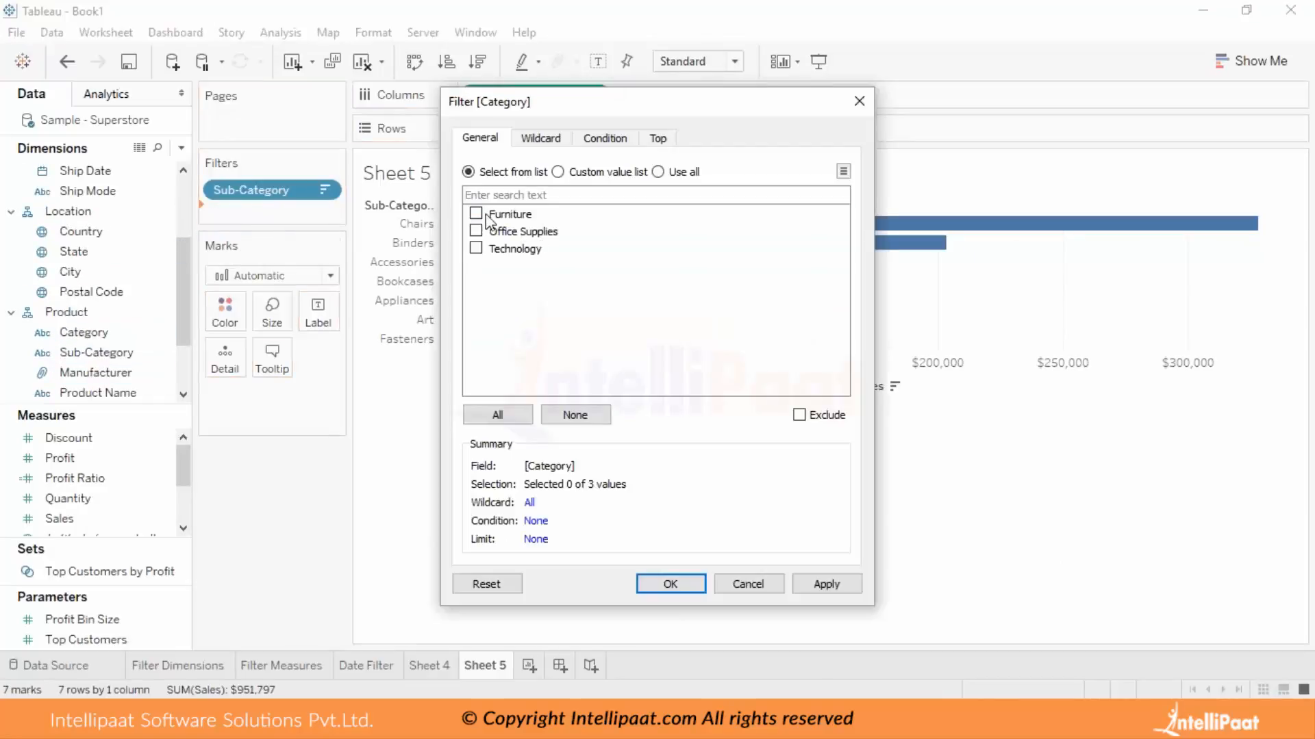
left_click(476, 231)
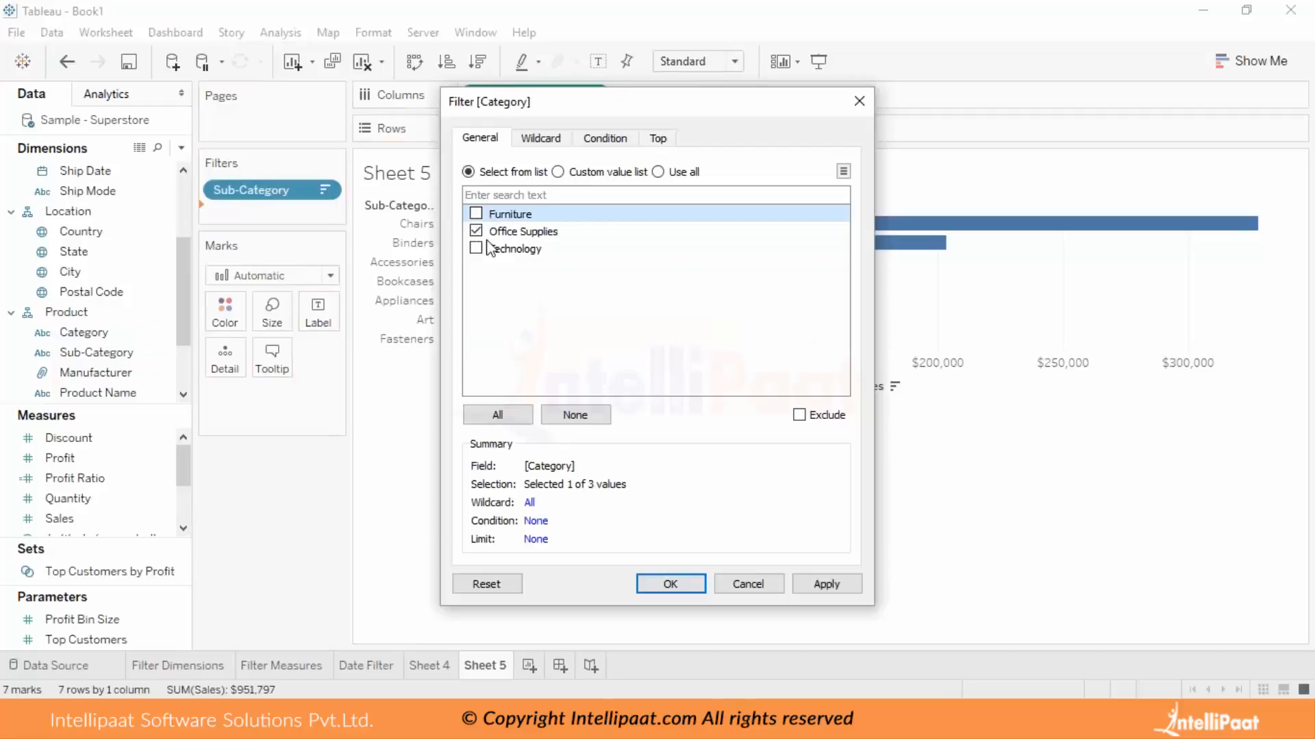
left_click(675, 585)
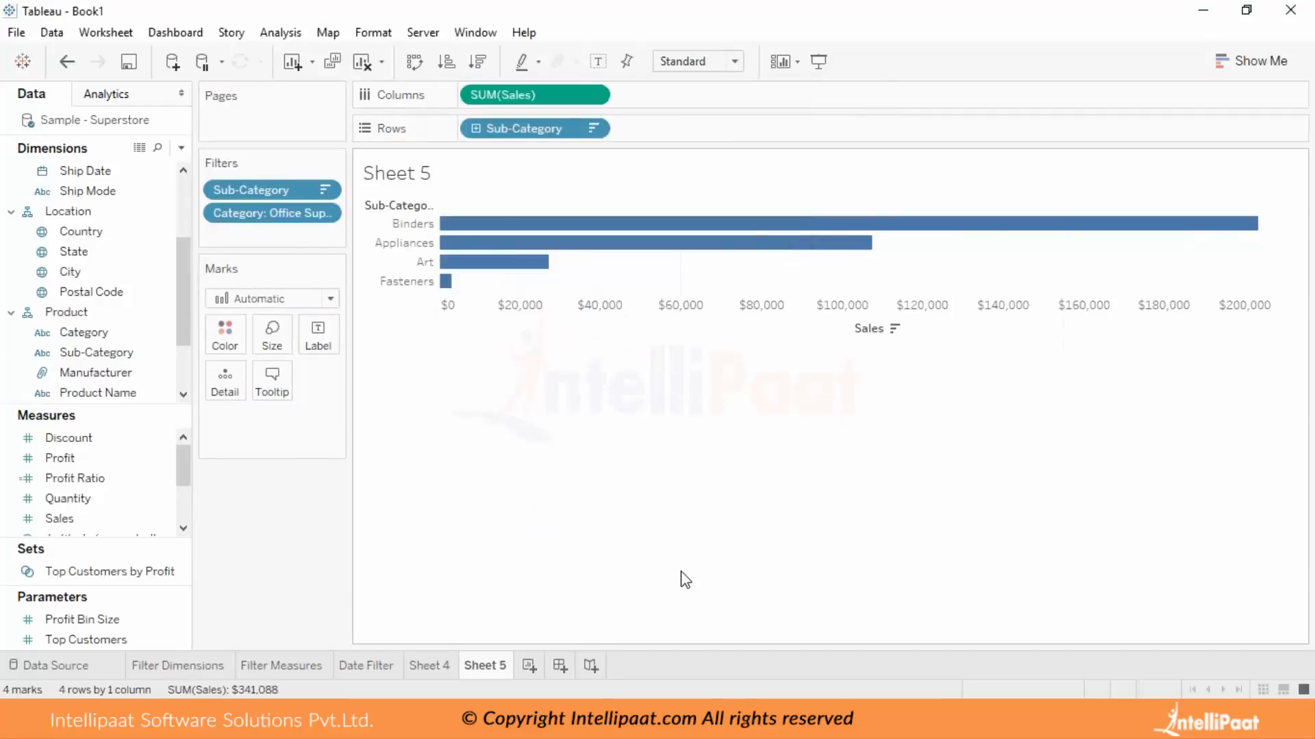
left_click(275, 213)
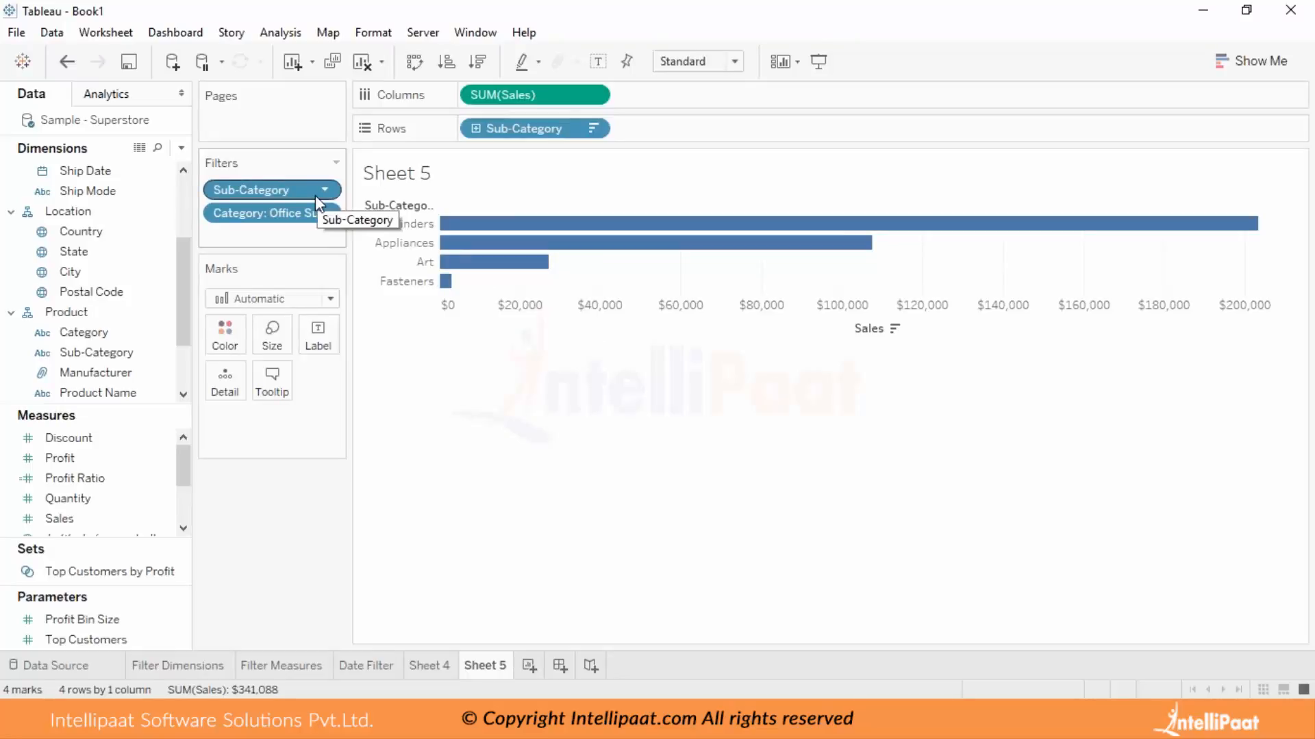
Remove the Category filter from Sheet 5 and undo the removal.
left_click_drag(308, 206, 109, 251)
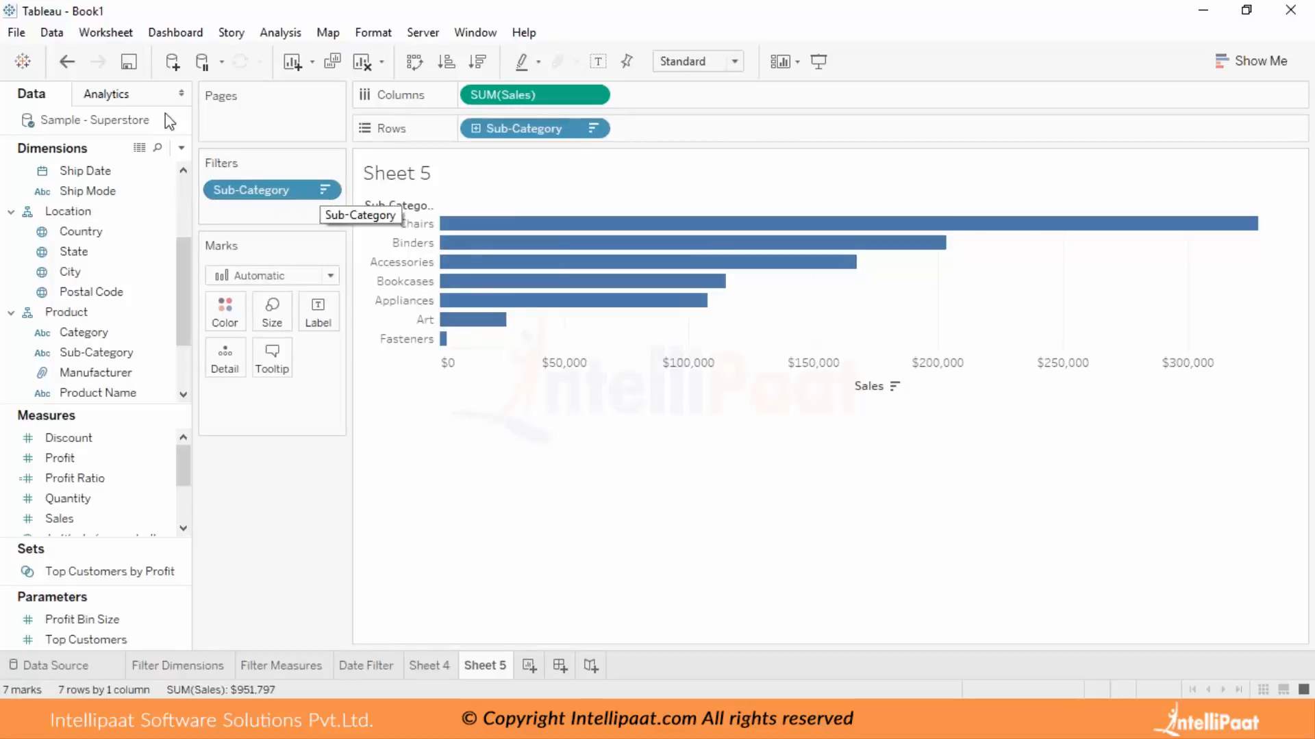
left_click(68, 62)
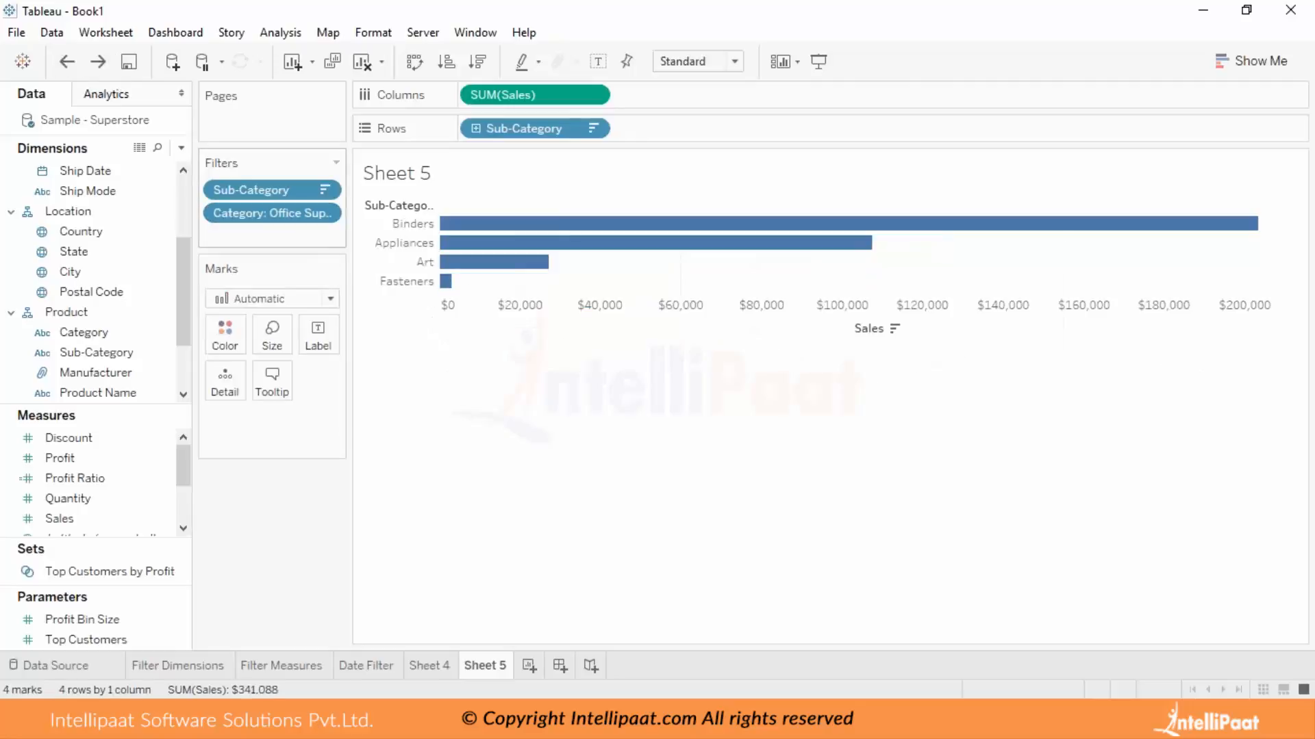
Change the Category filter on Sheet 5 to keep only Furniture instead of Office Supplies.
left_click(326, 213)
left_click(314, 239)
left_click(476, 231)
left_click(476, 214)
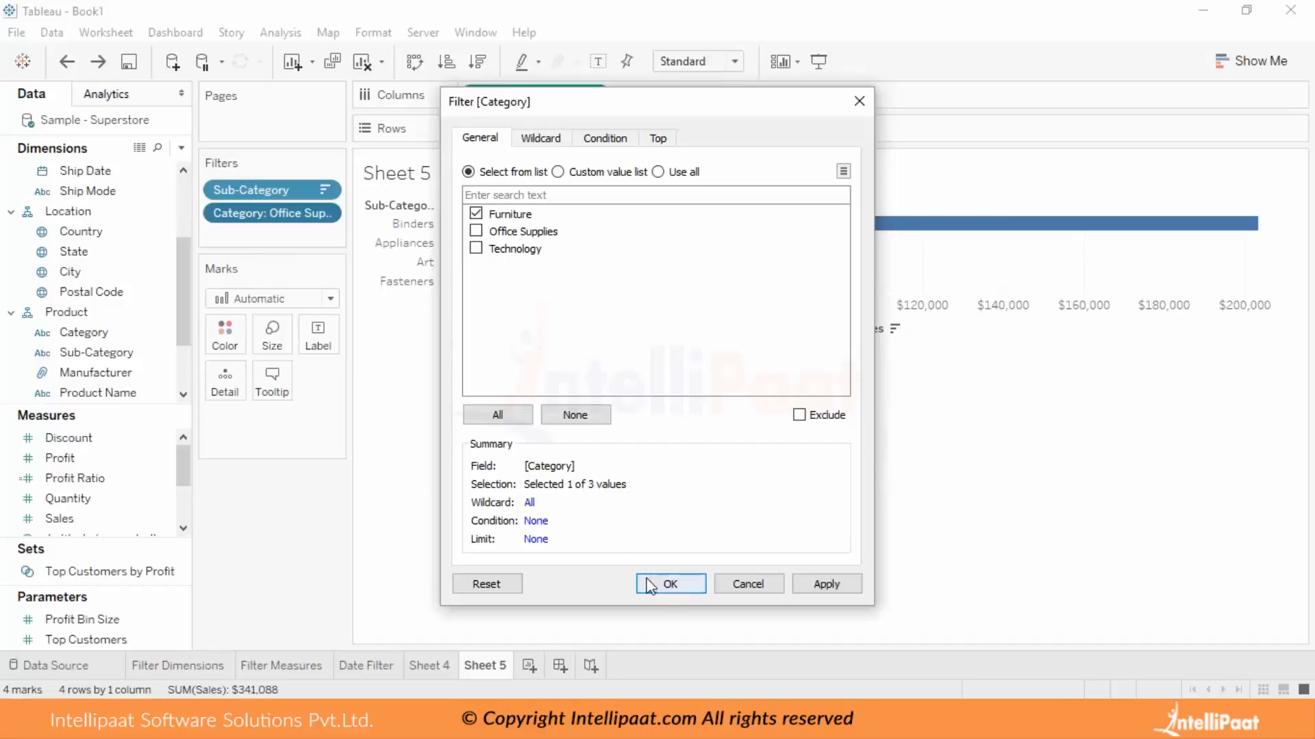
left_click(670, 584)
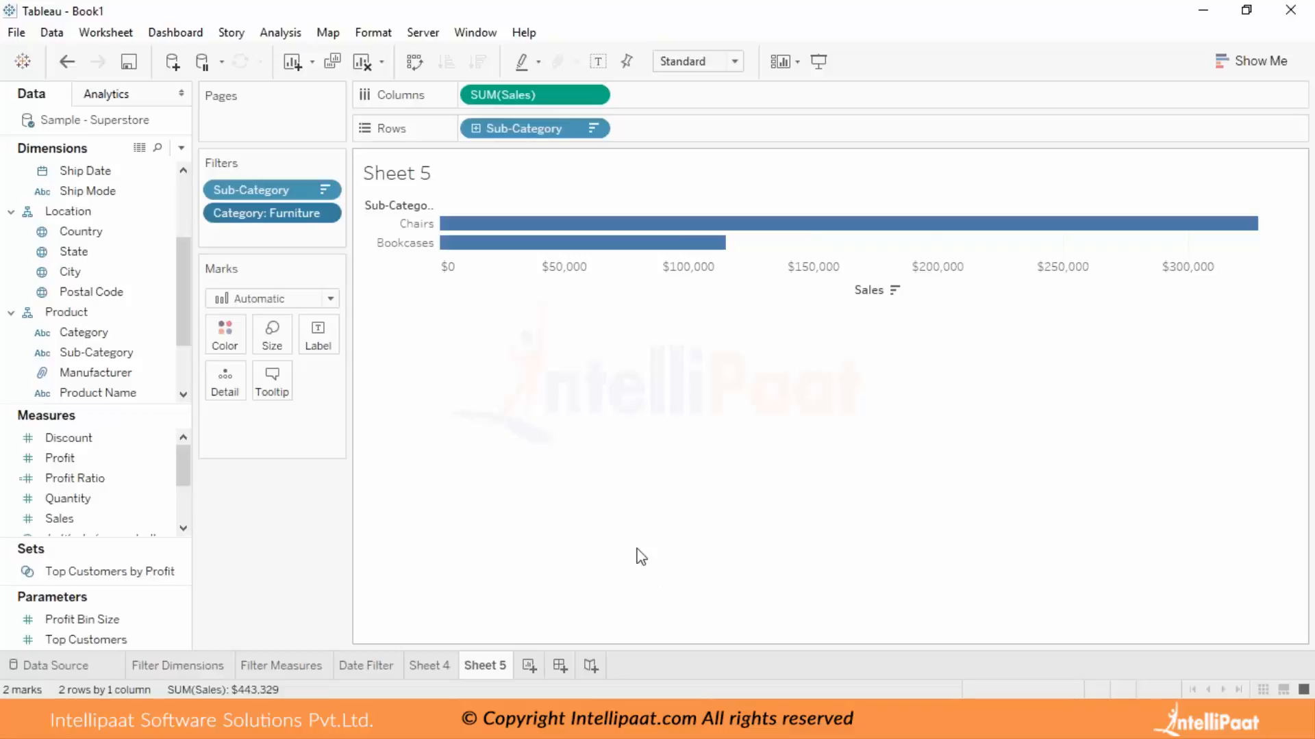
Remove the Sub-Category filter from Sheet 5 and undo the removal.
left_click_drag(269, 198, 110, 232)
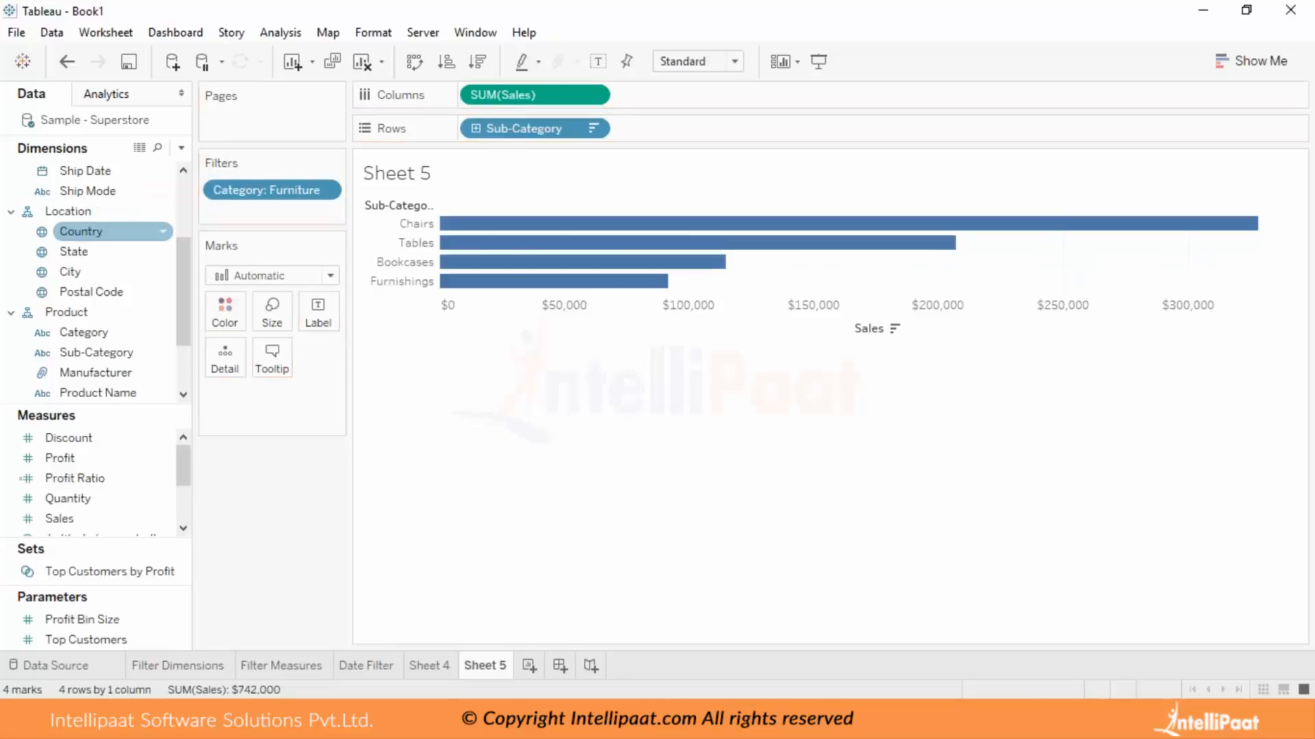
left_click(65, 66)
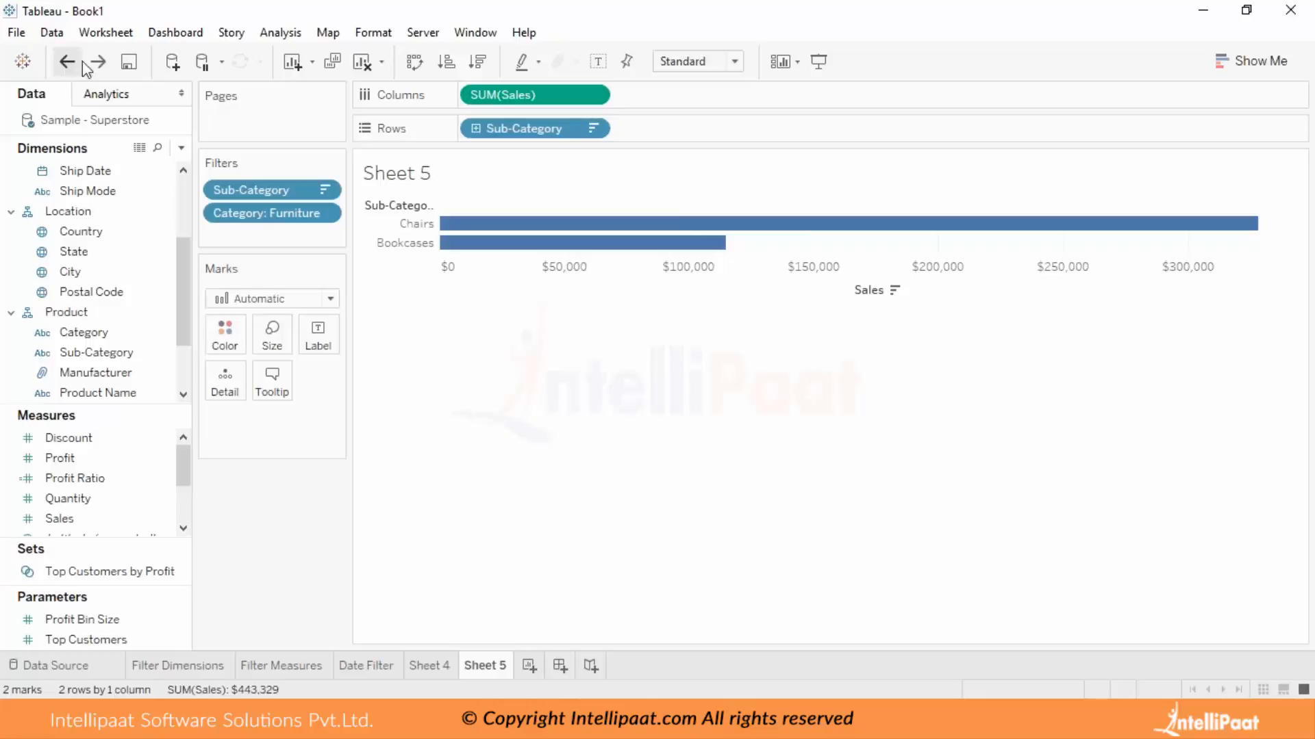
Switch to Sheet 4 and add its Category filter to context.
left_click(433, 668)
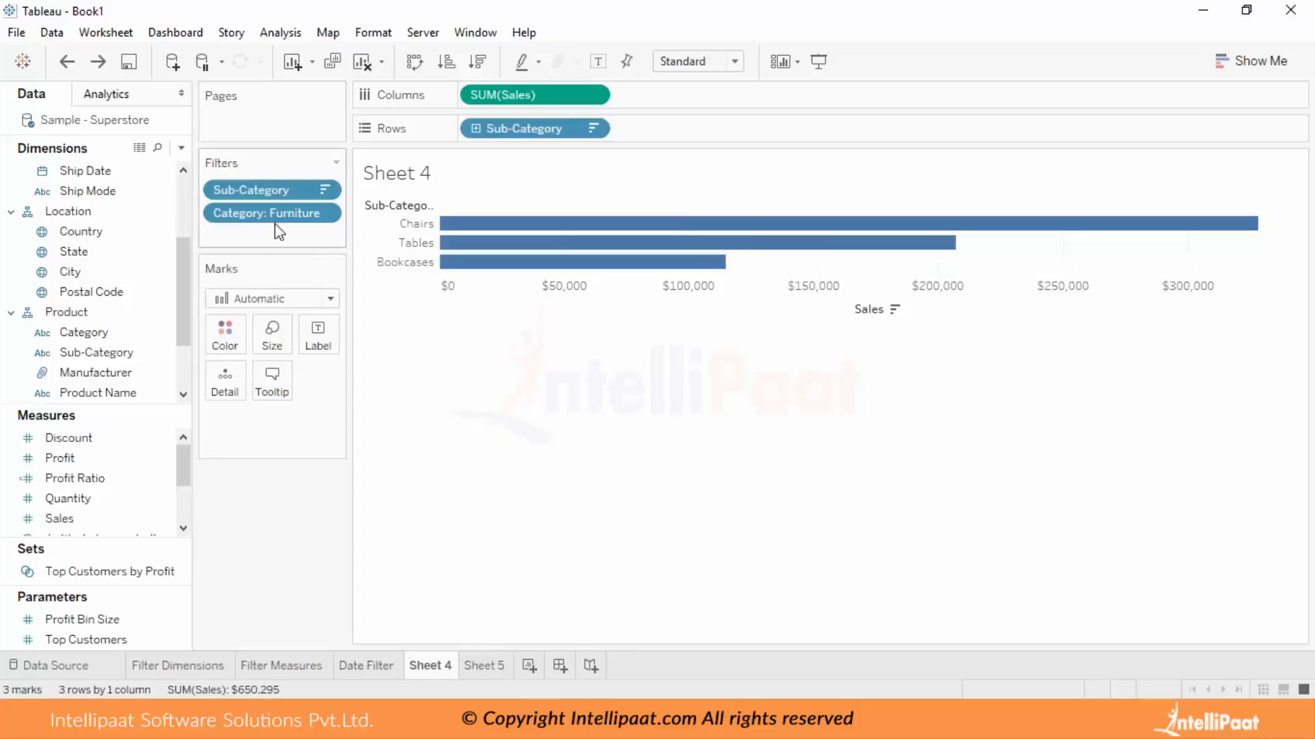
left_click(325, 212)
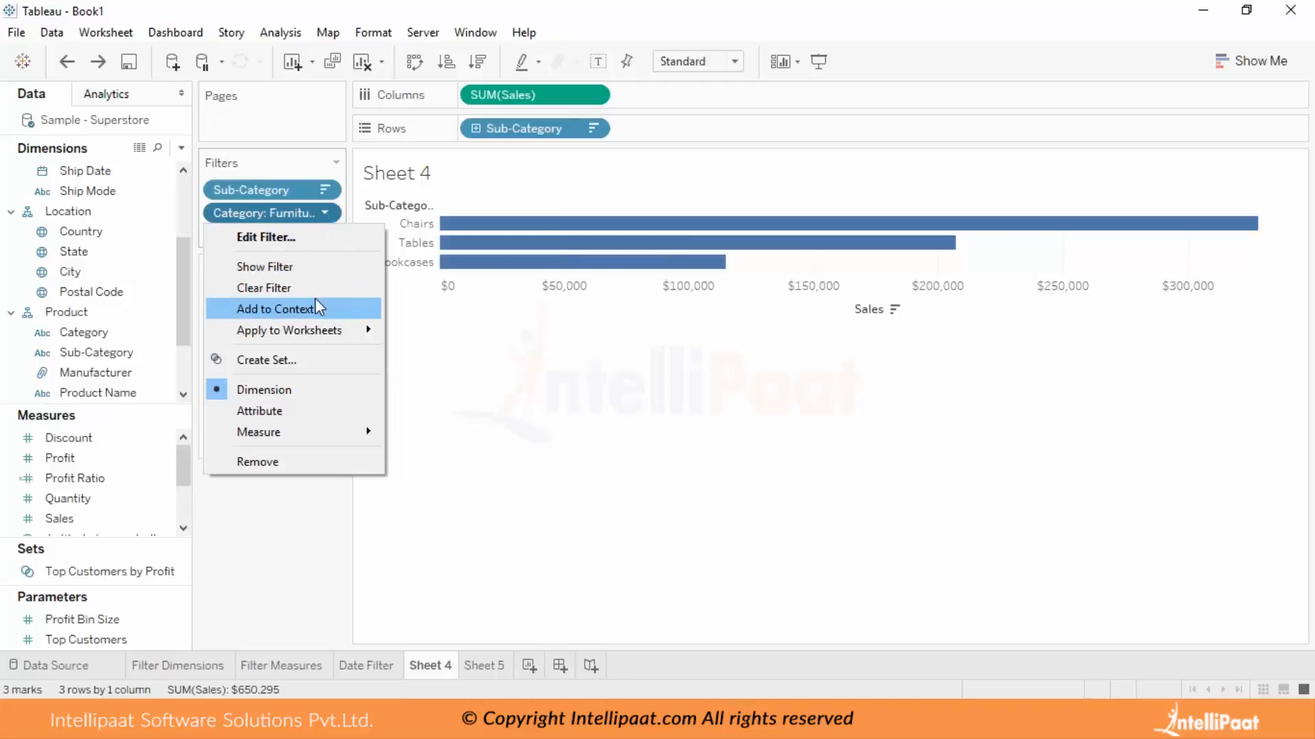
left_click(470, 446)
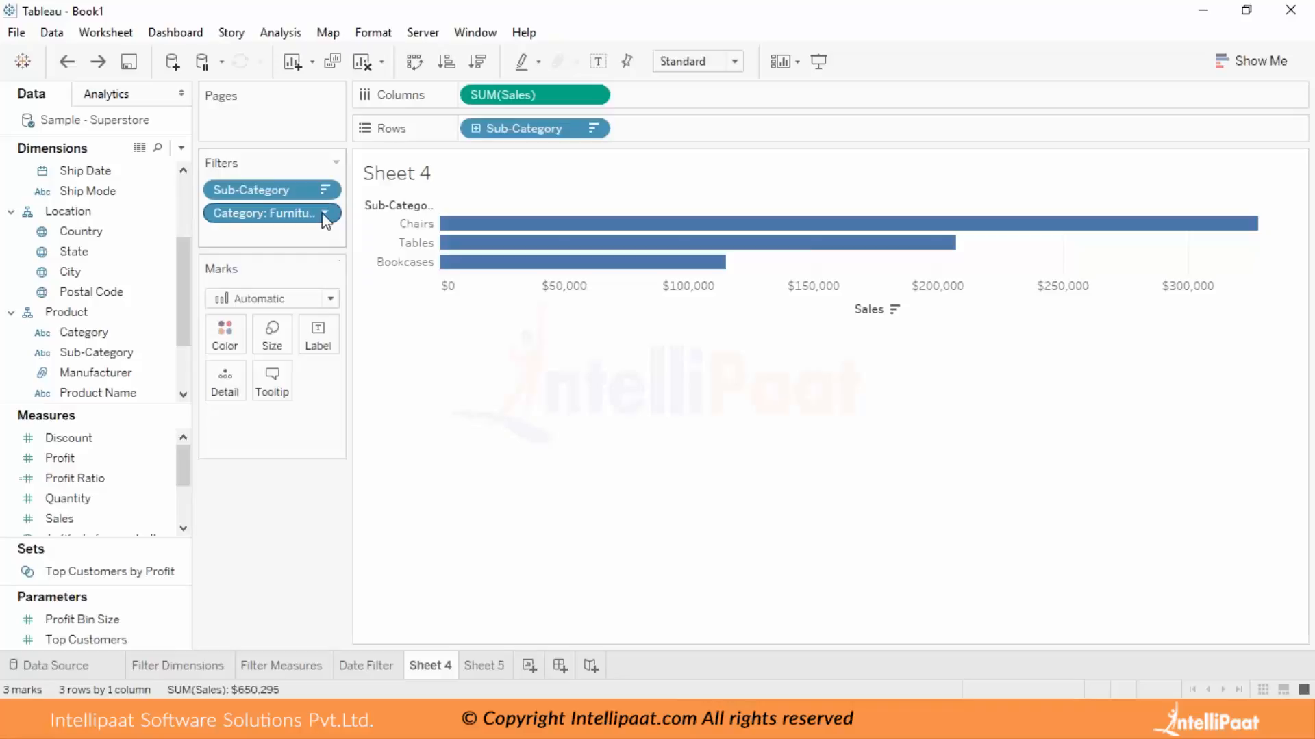
left_click(326, 215)
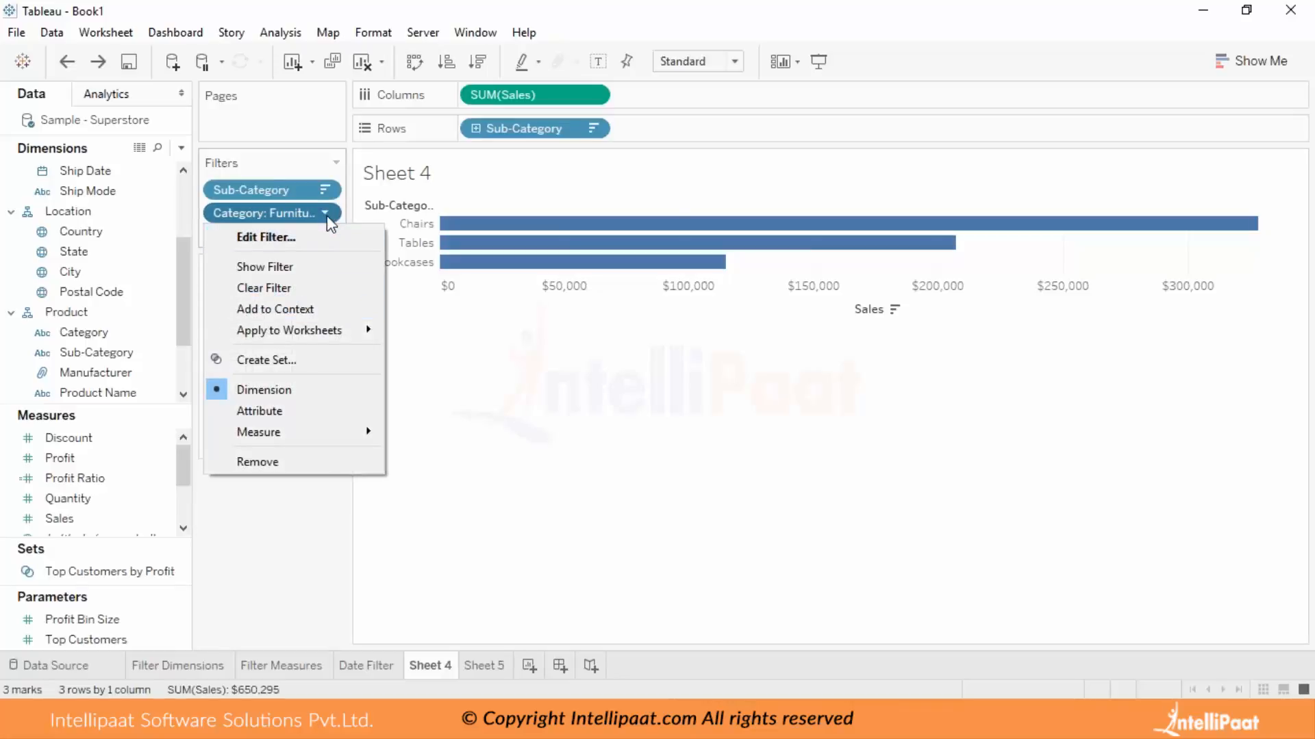
left_click(301, 310)
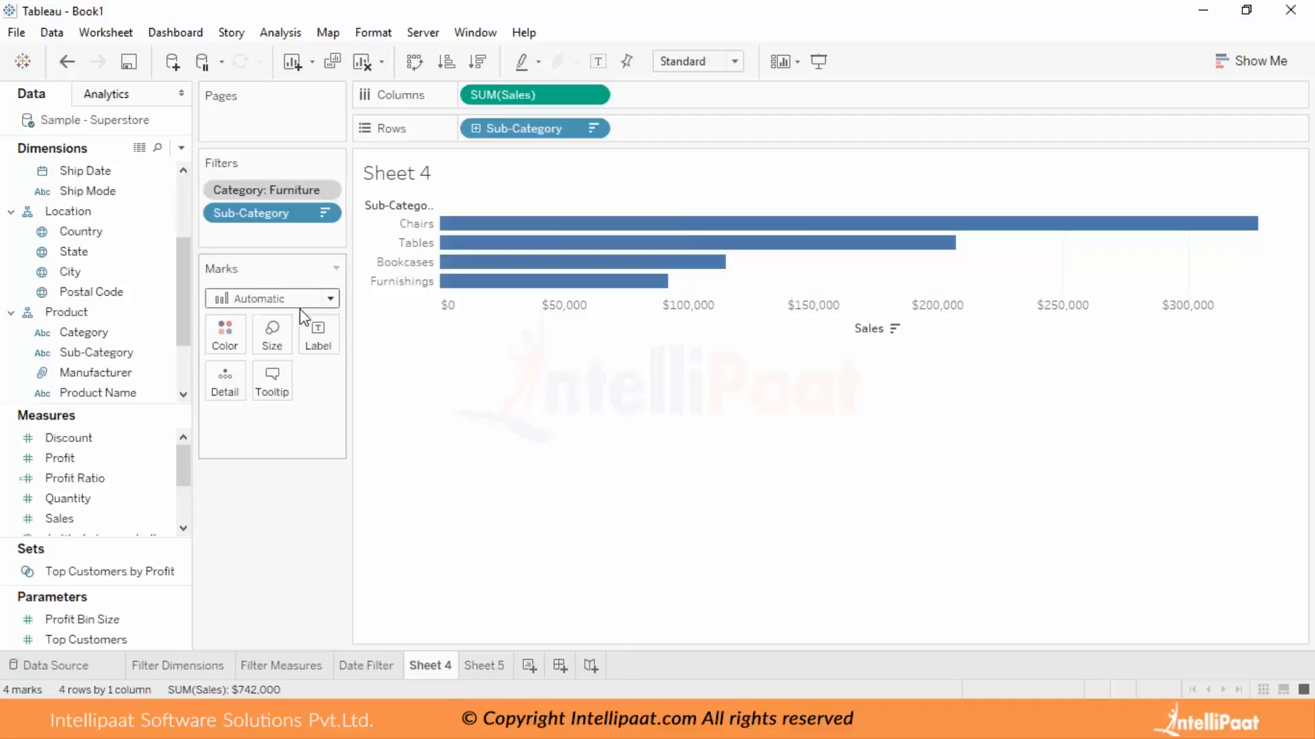
Remove the Category filter on Sheet 4 from context and add it to context again.
mouse_move(482, 252)
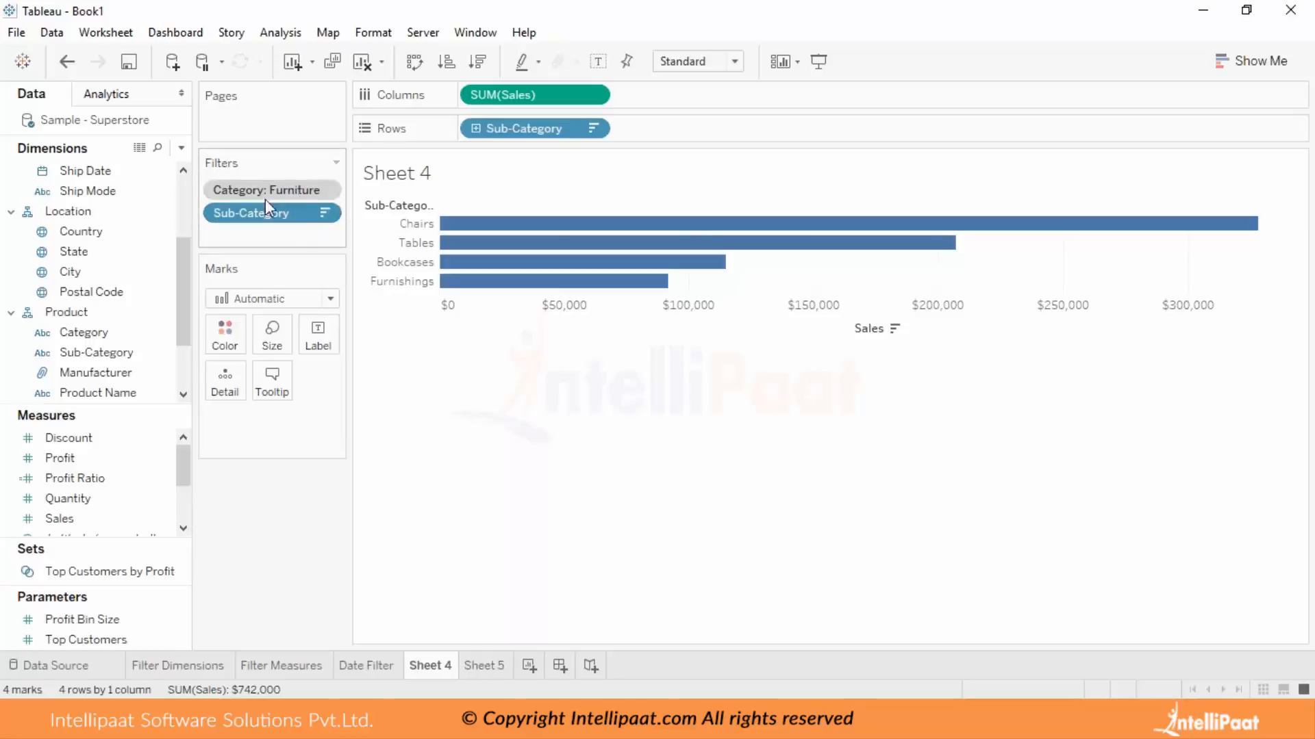
left_click(326, 190)
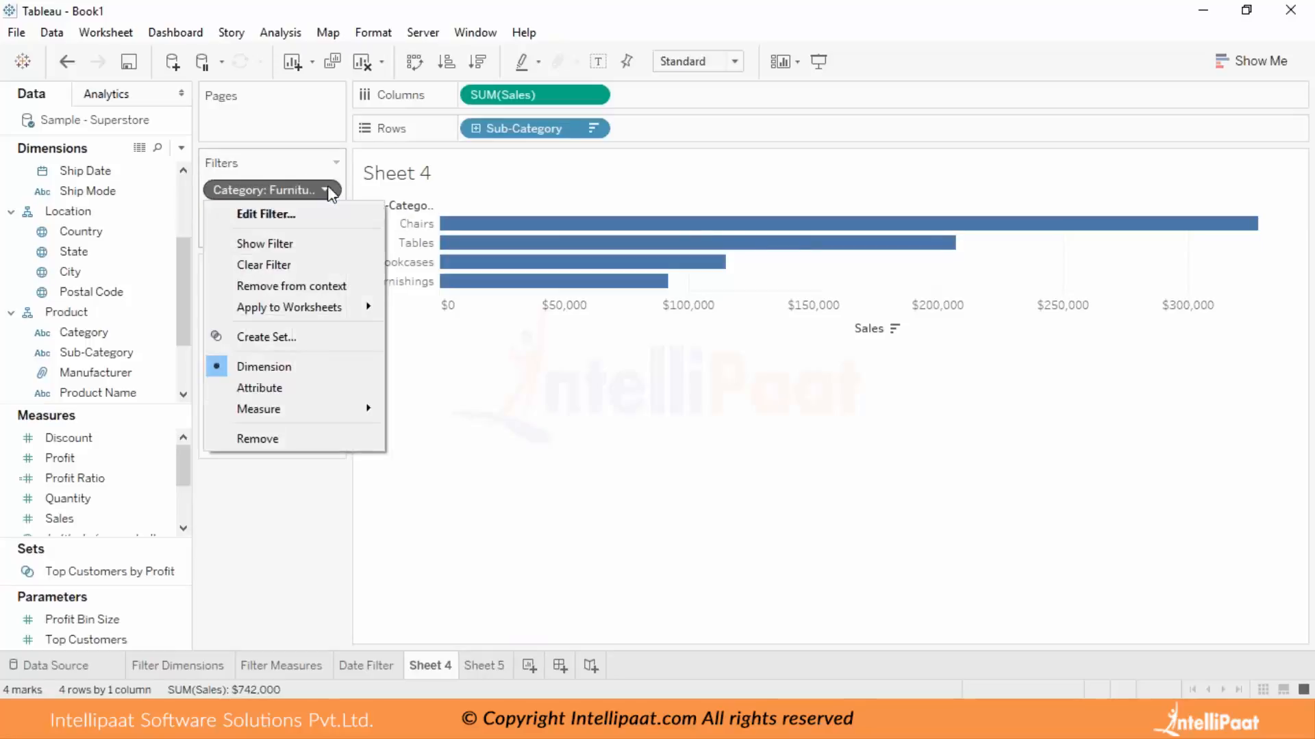
left_click(316, 287)
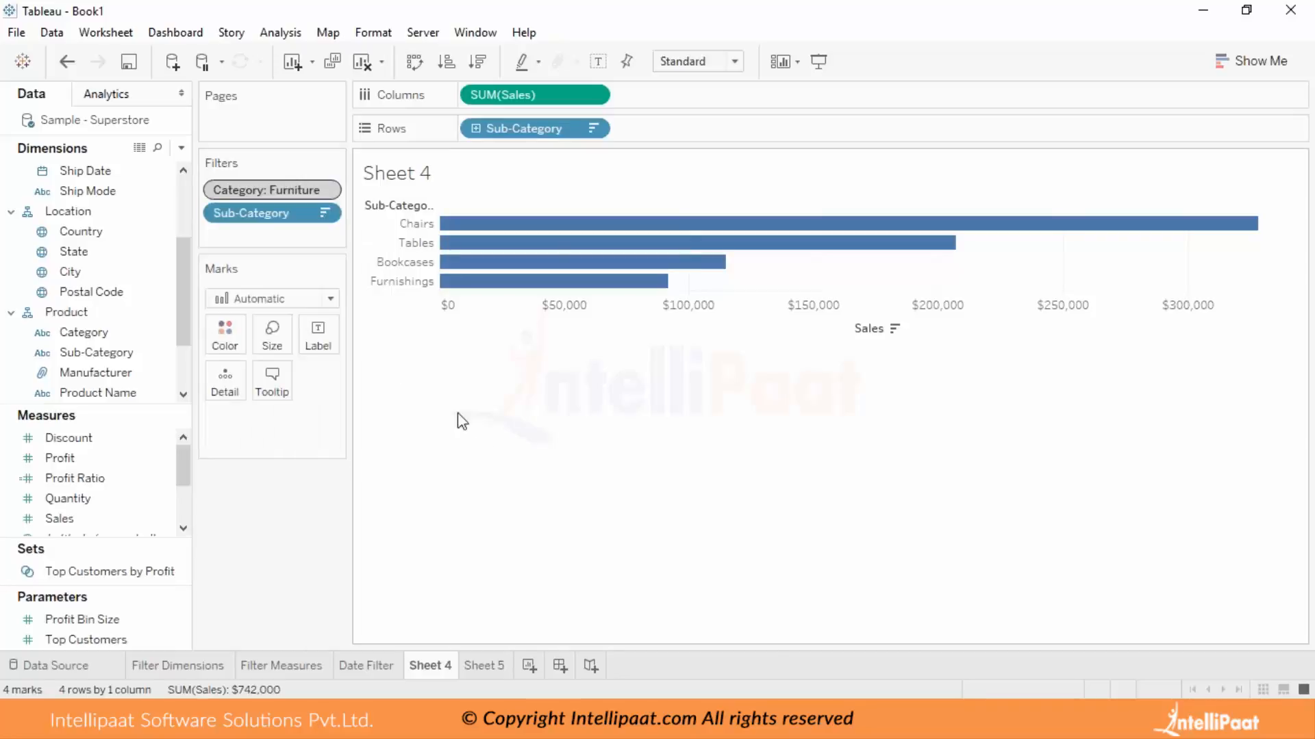
left_click(324, 190)
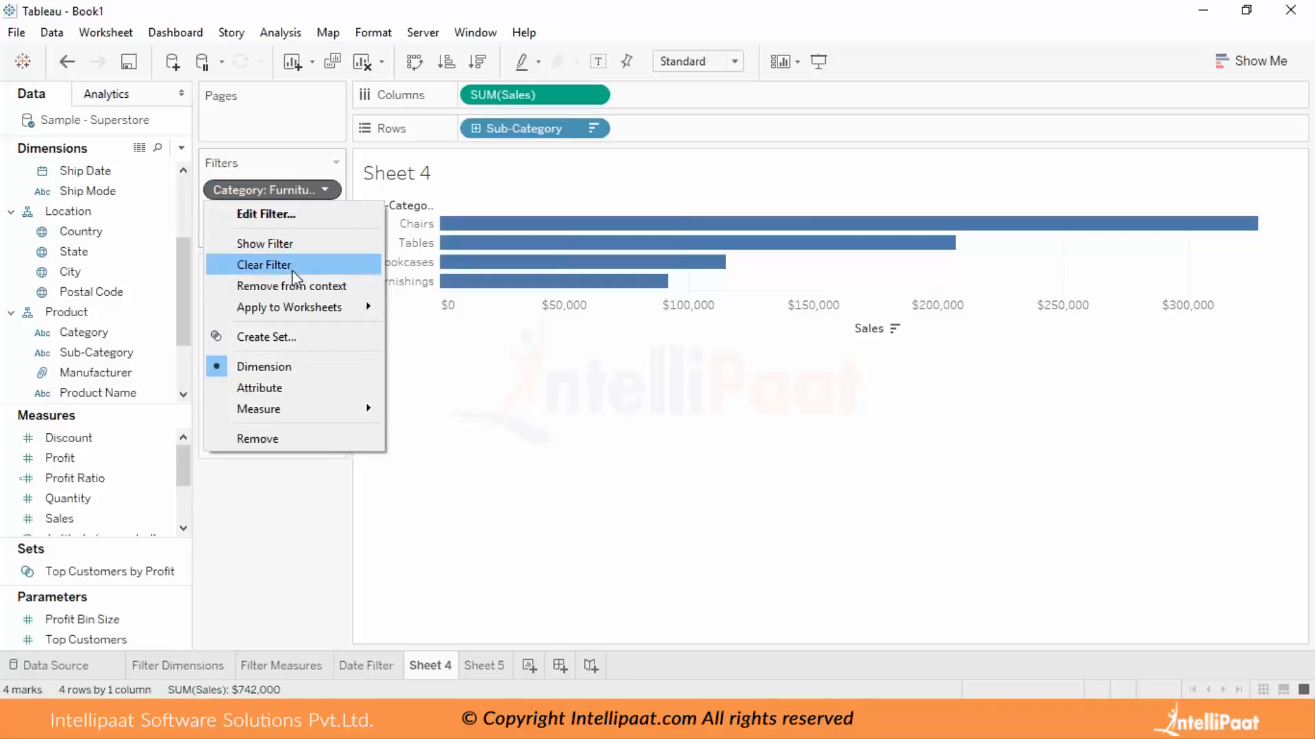
left_click(289, 286)
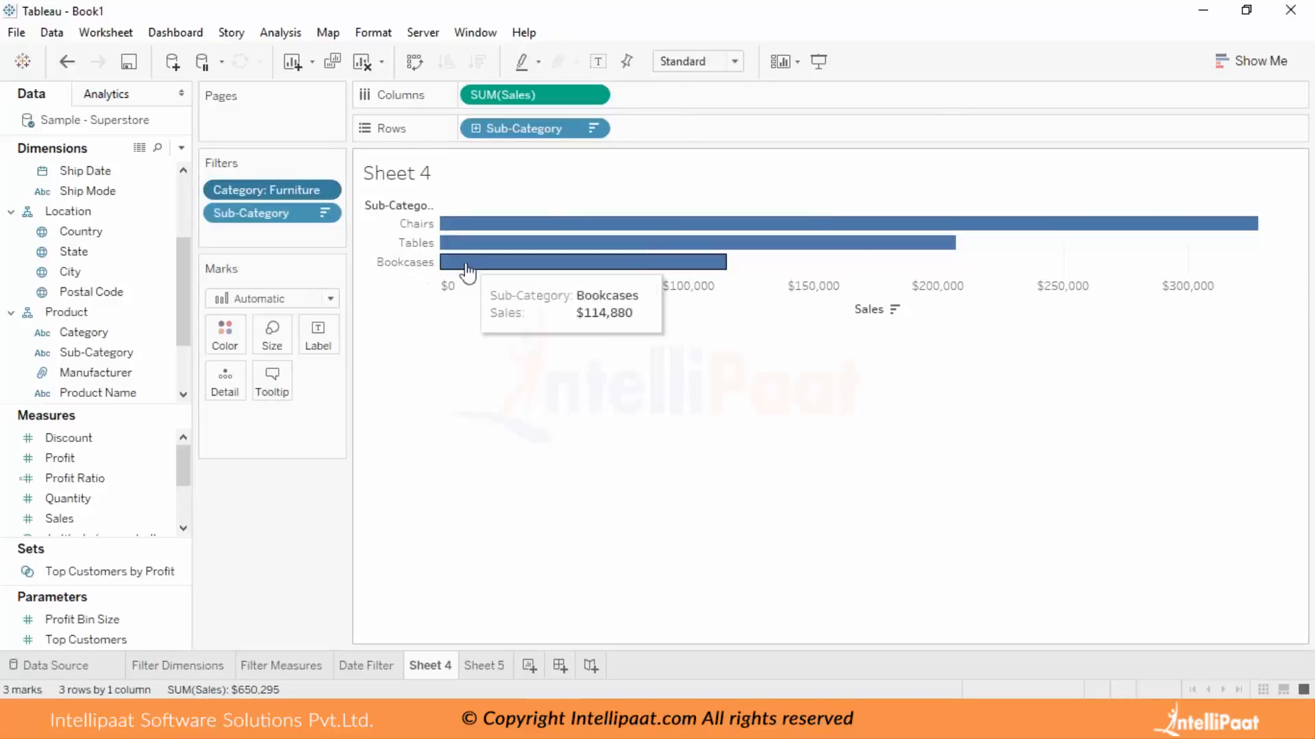
left_click(327, 190)
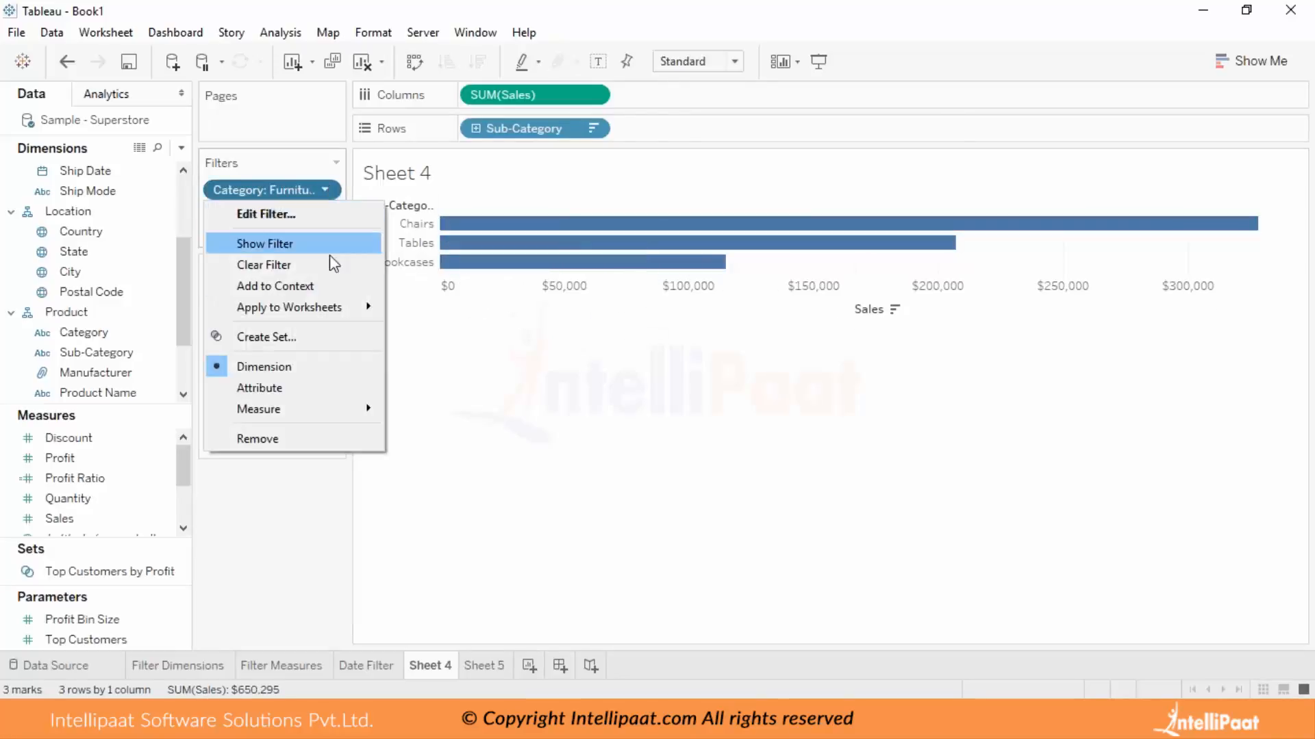
left_click(327, 281)
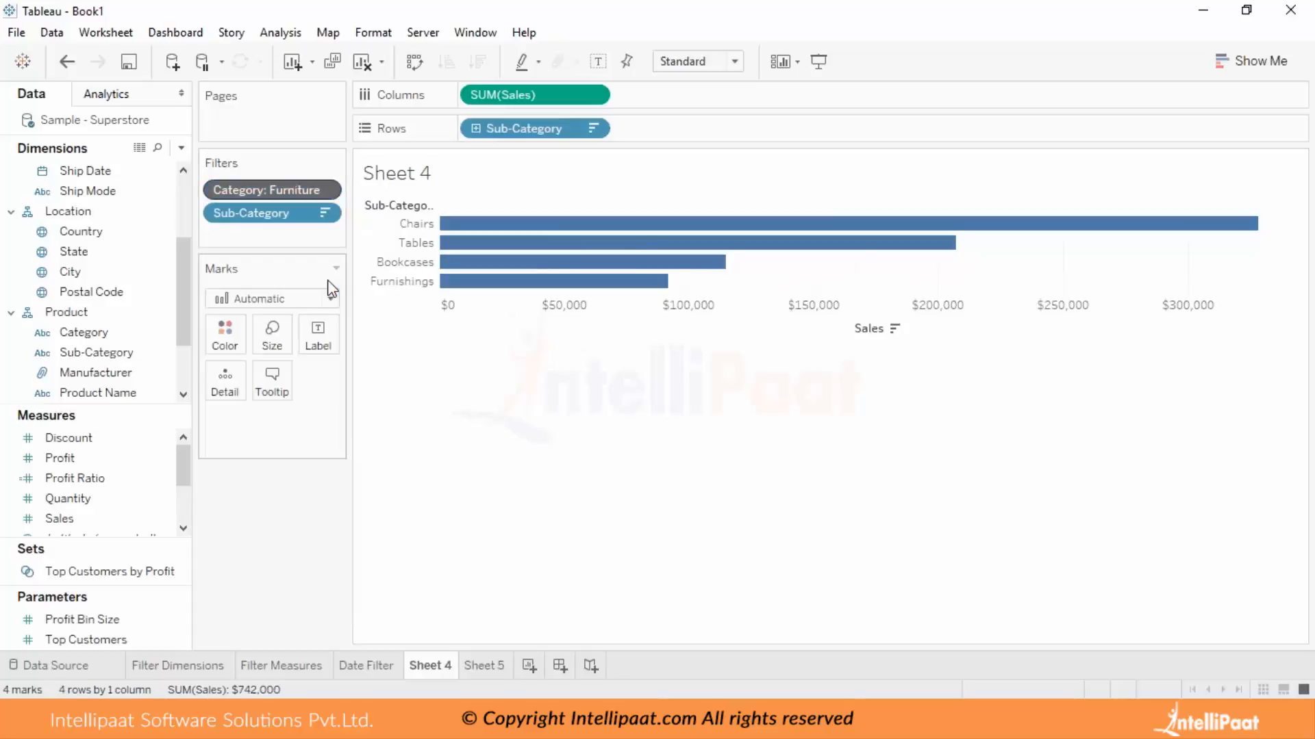